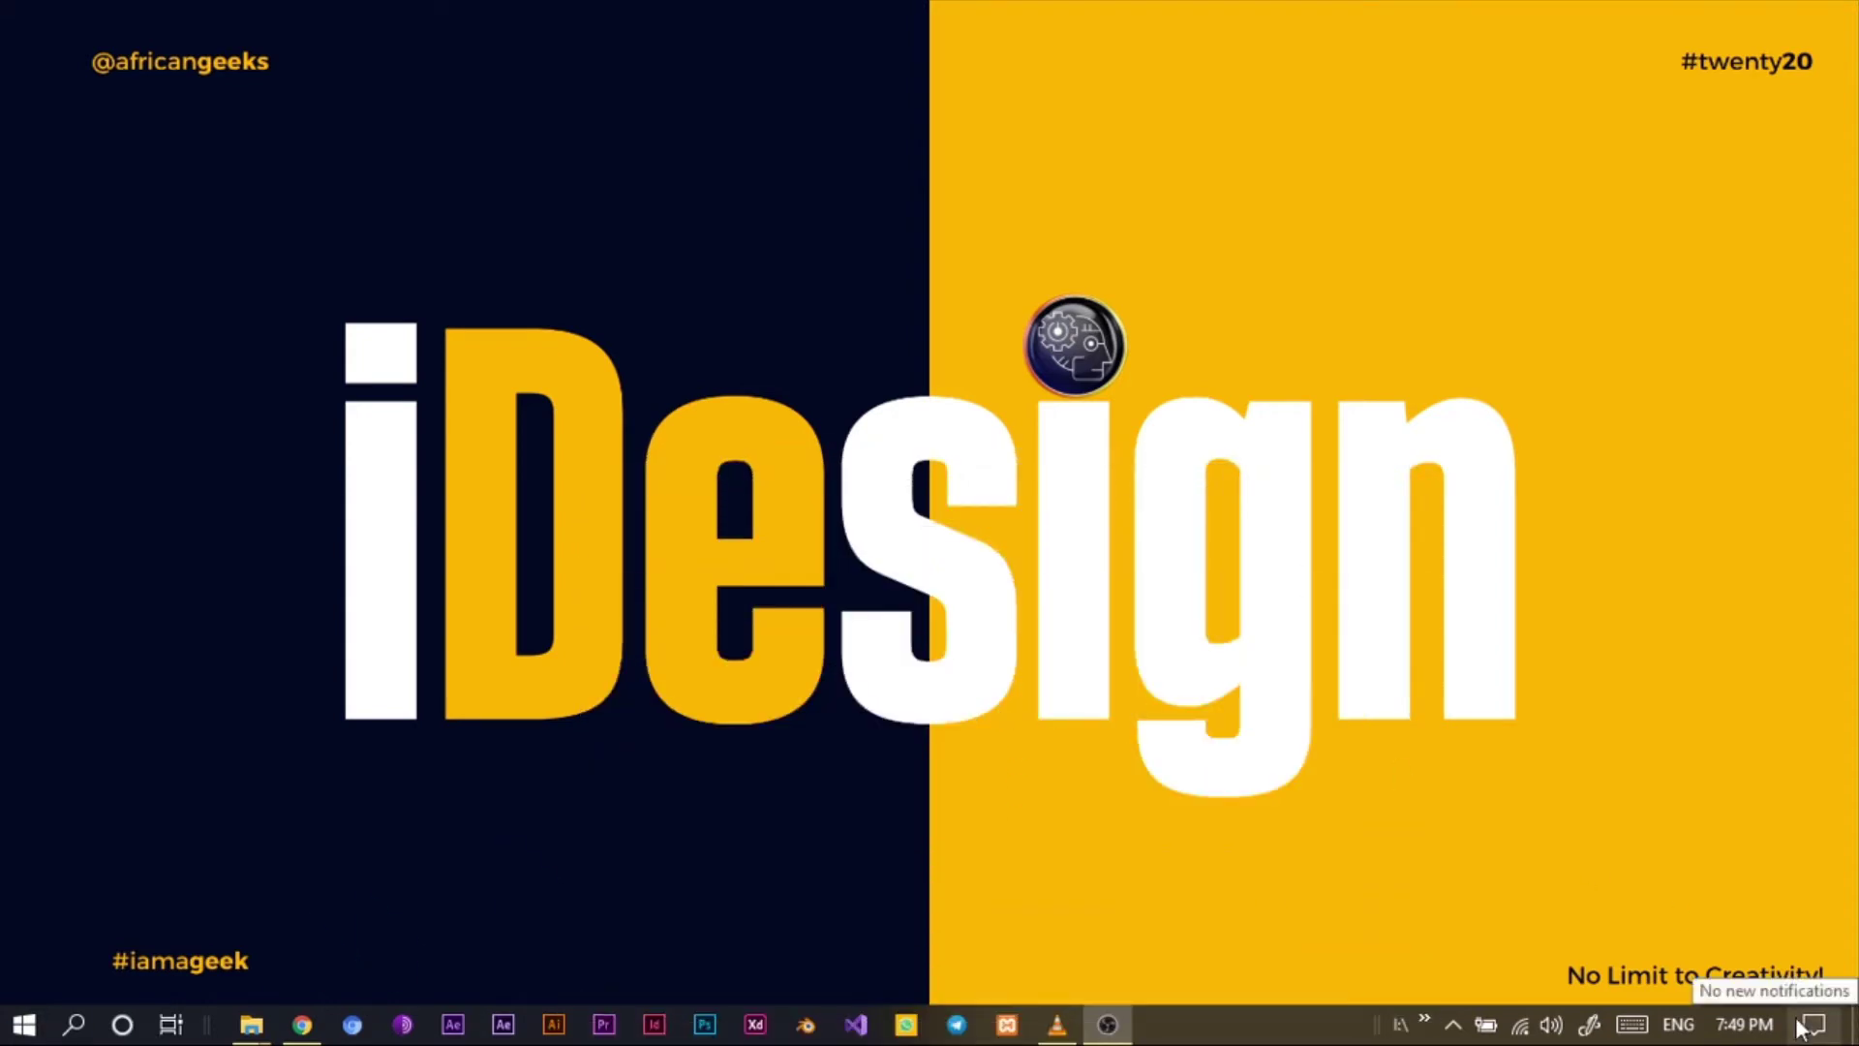
Open Chrome, compare the finished ID card tab, then return Home to the 1080 × 1350 px custom size.
{"action": "left_click", "coordinate": [302, 1025]}
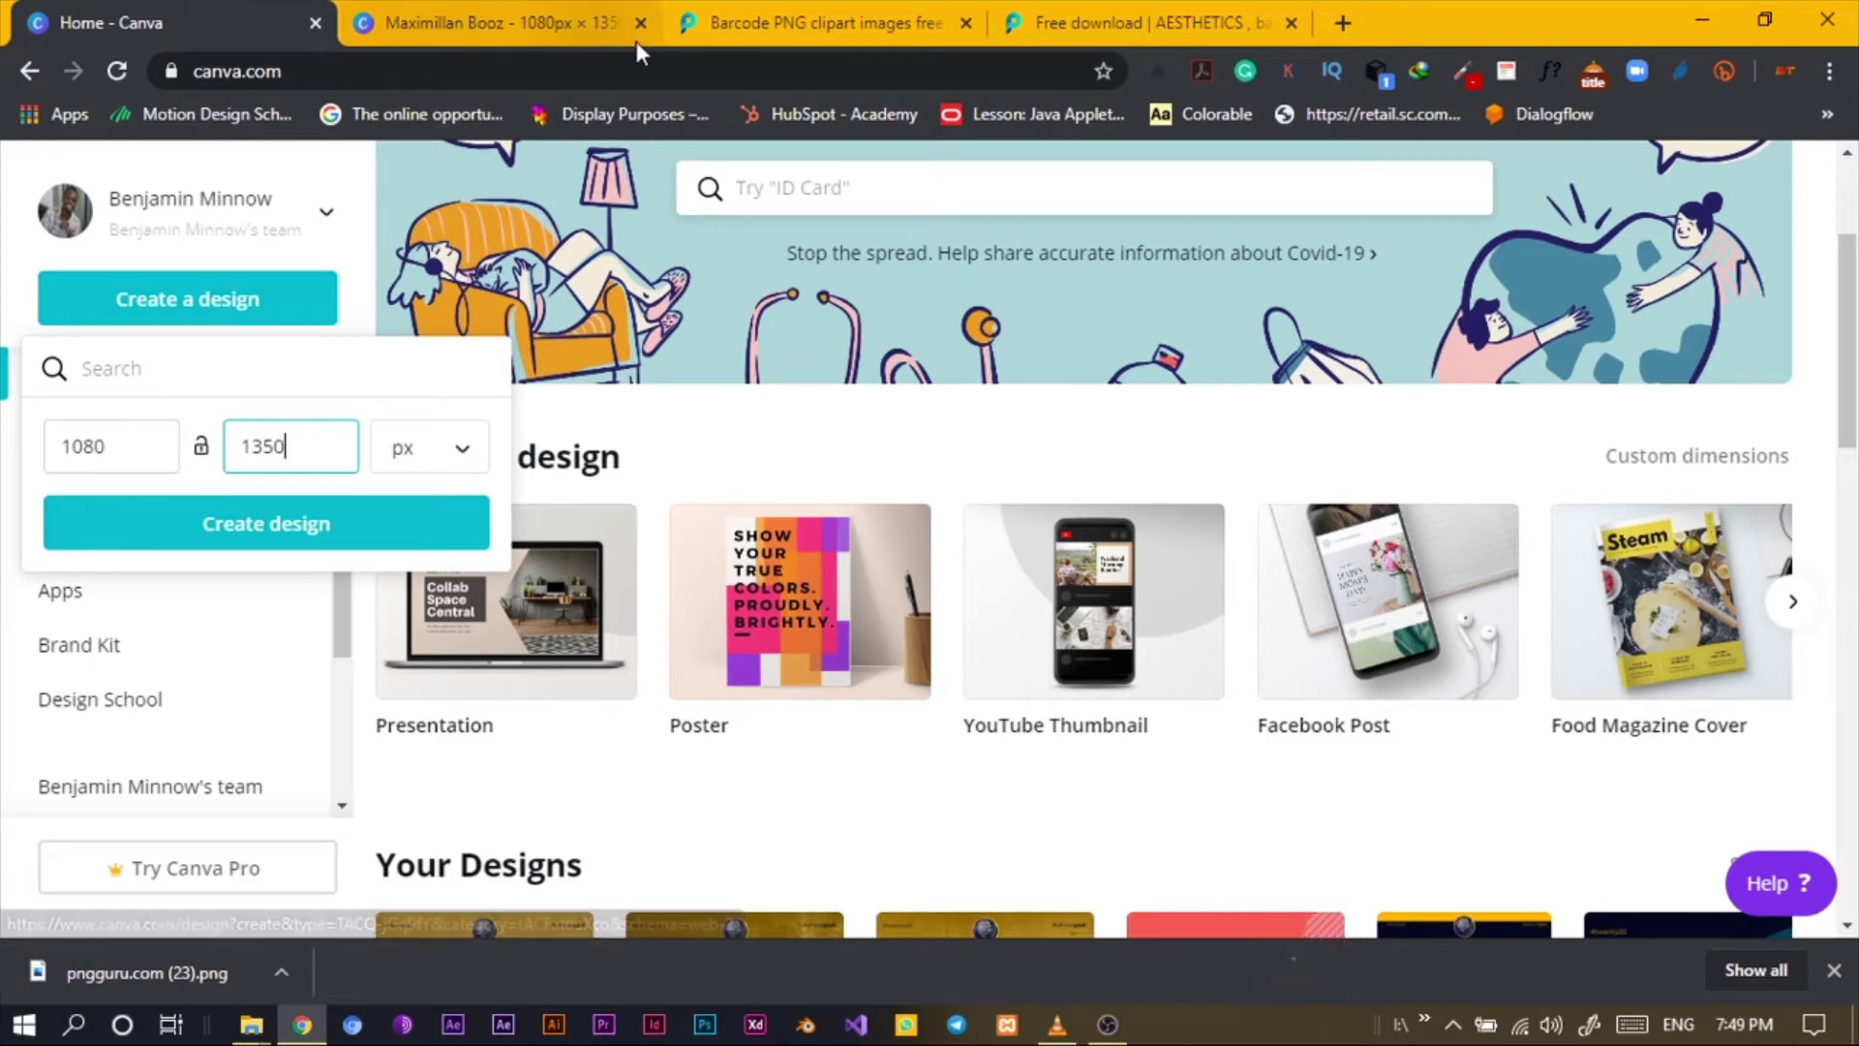
{"action": "left_click", "coordinate": [475, 12]}
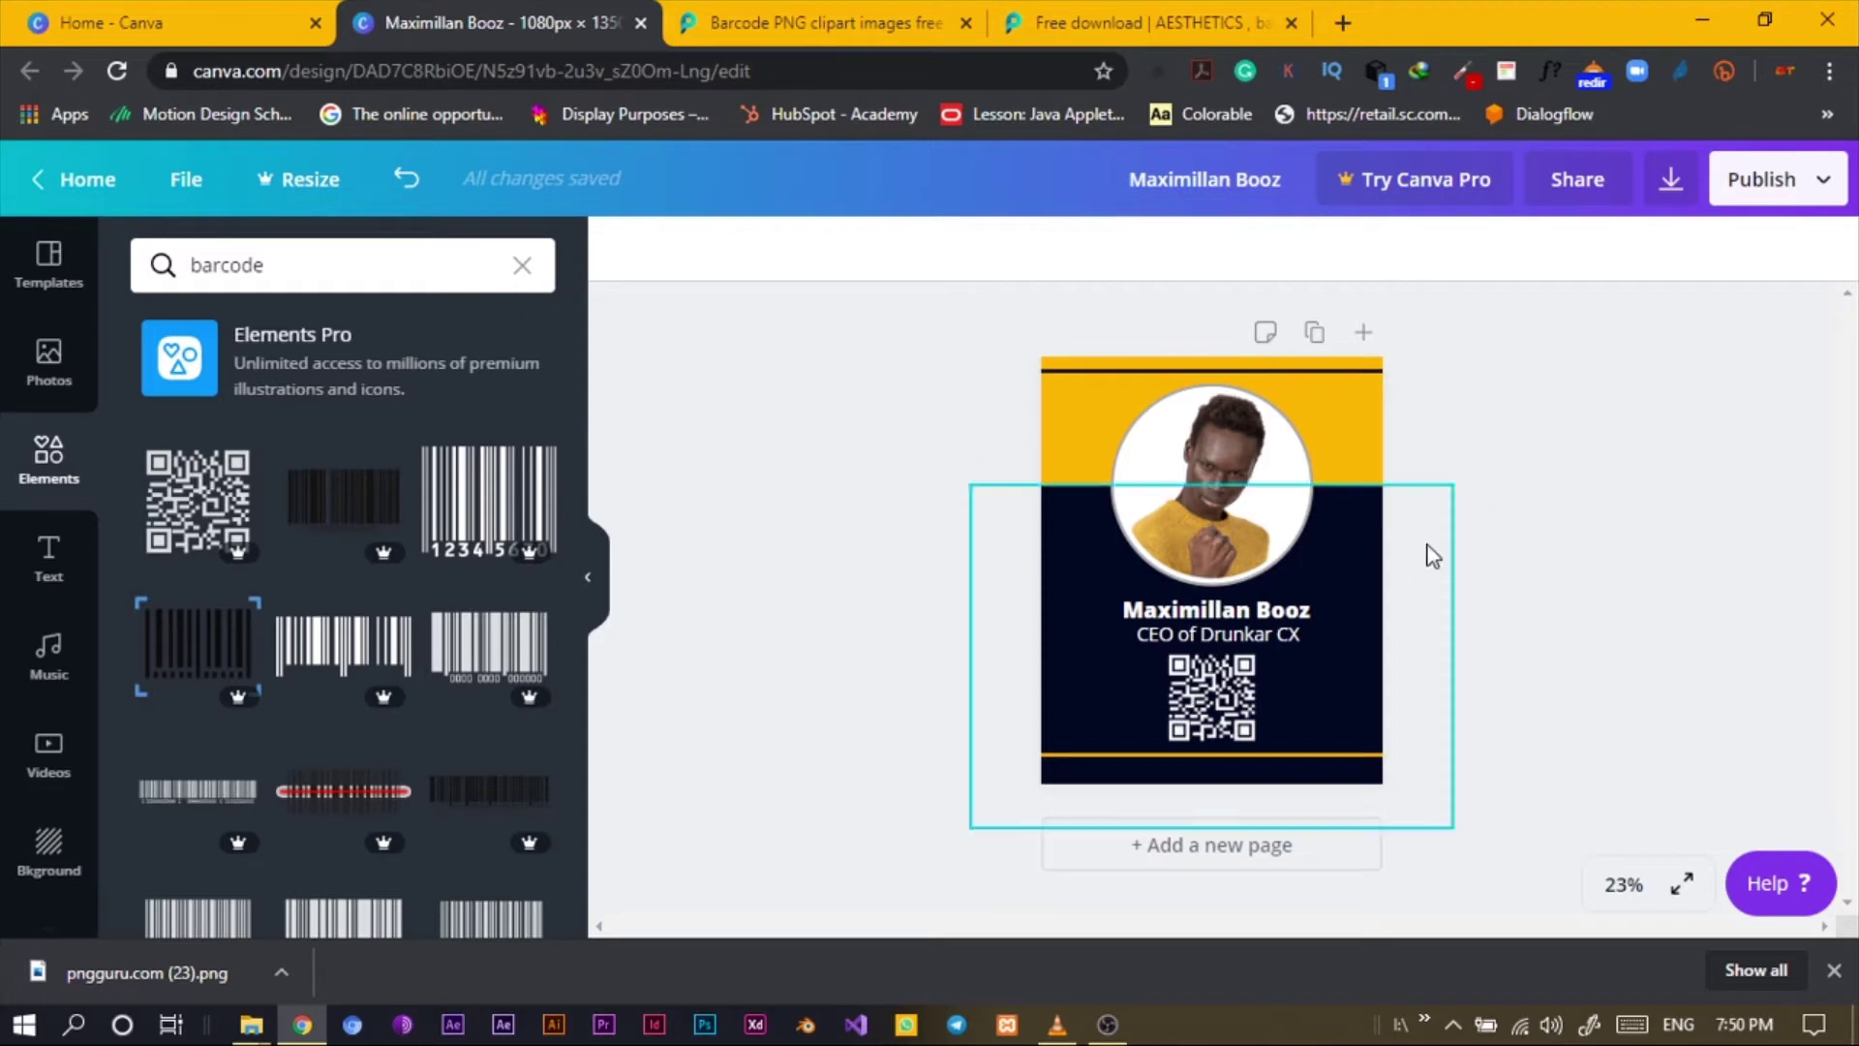
{"action": "left_click", "coordinate": [167, 14]}
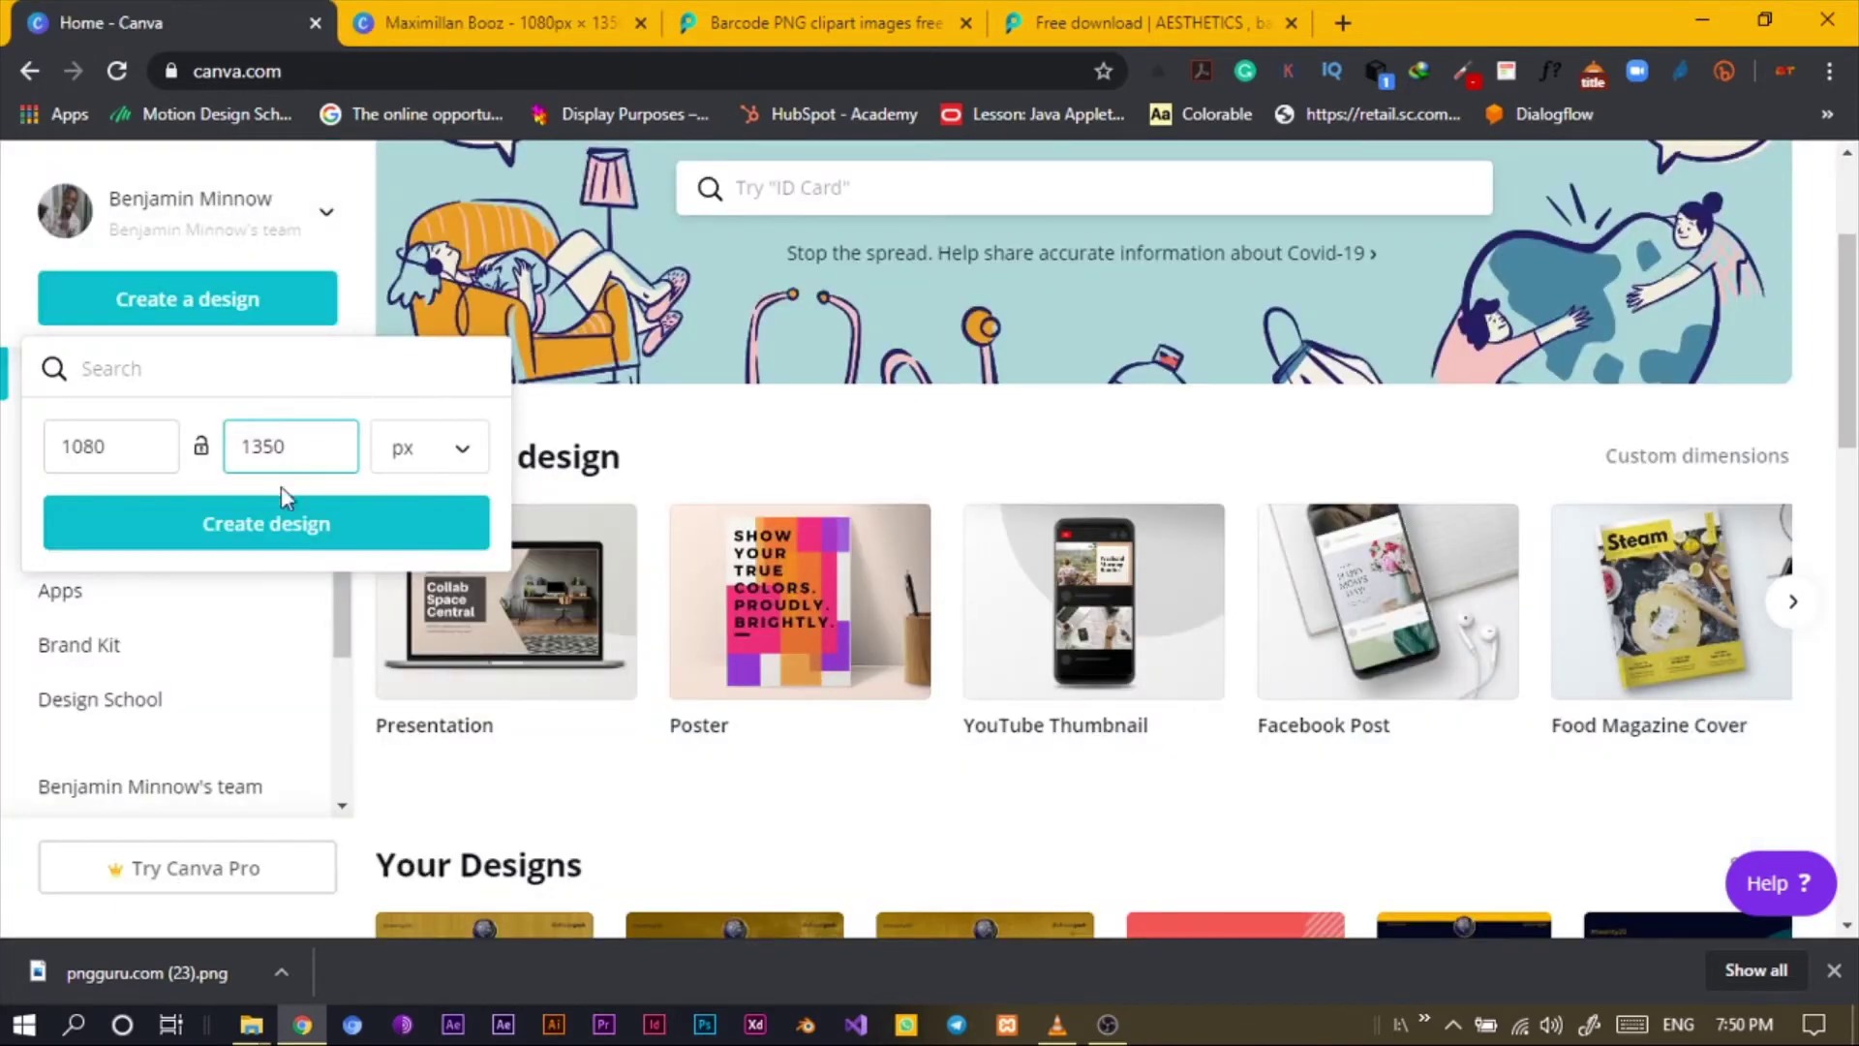
{"action": "left_click", "coordinate": [481, 4]}
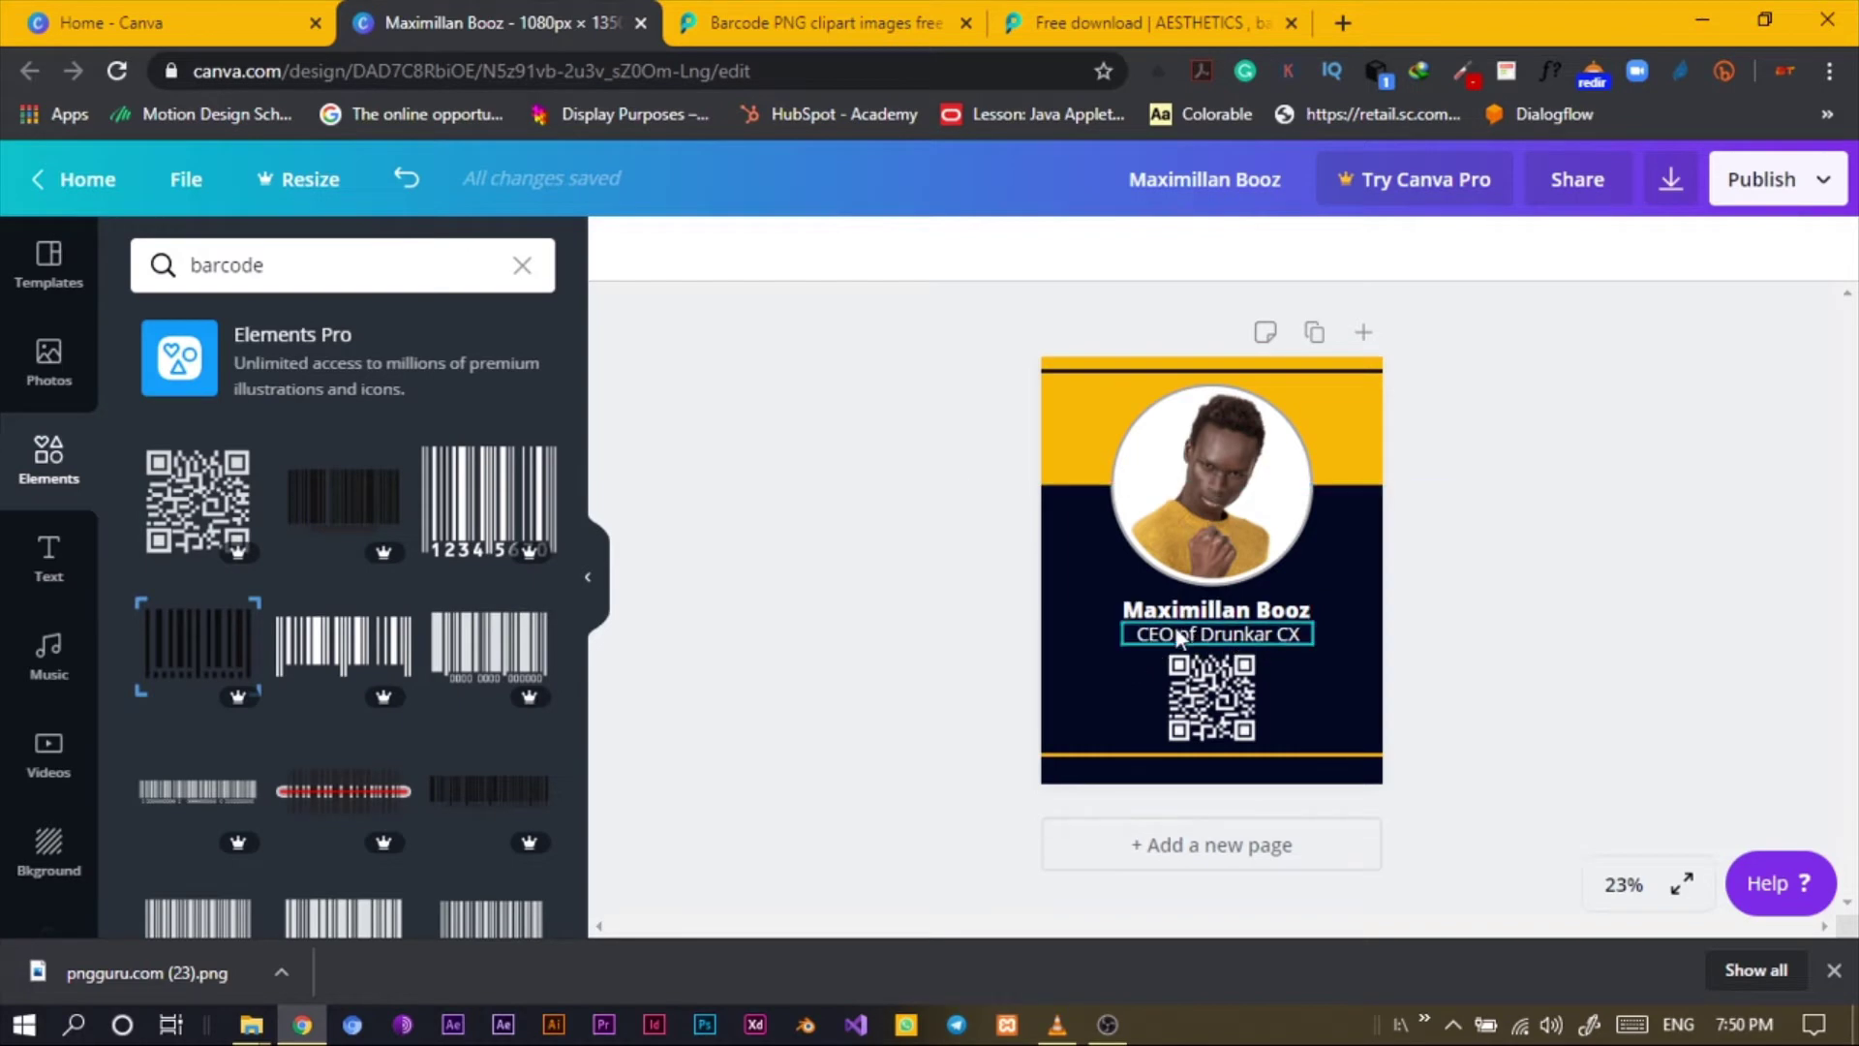
{"action": "left_click", "coordinate": [53, 12]}
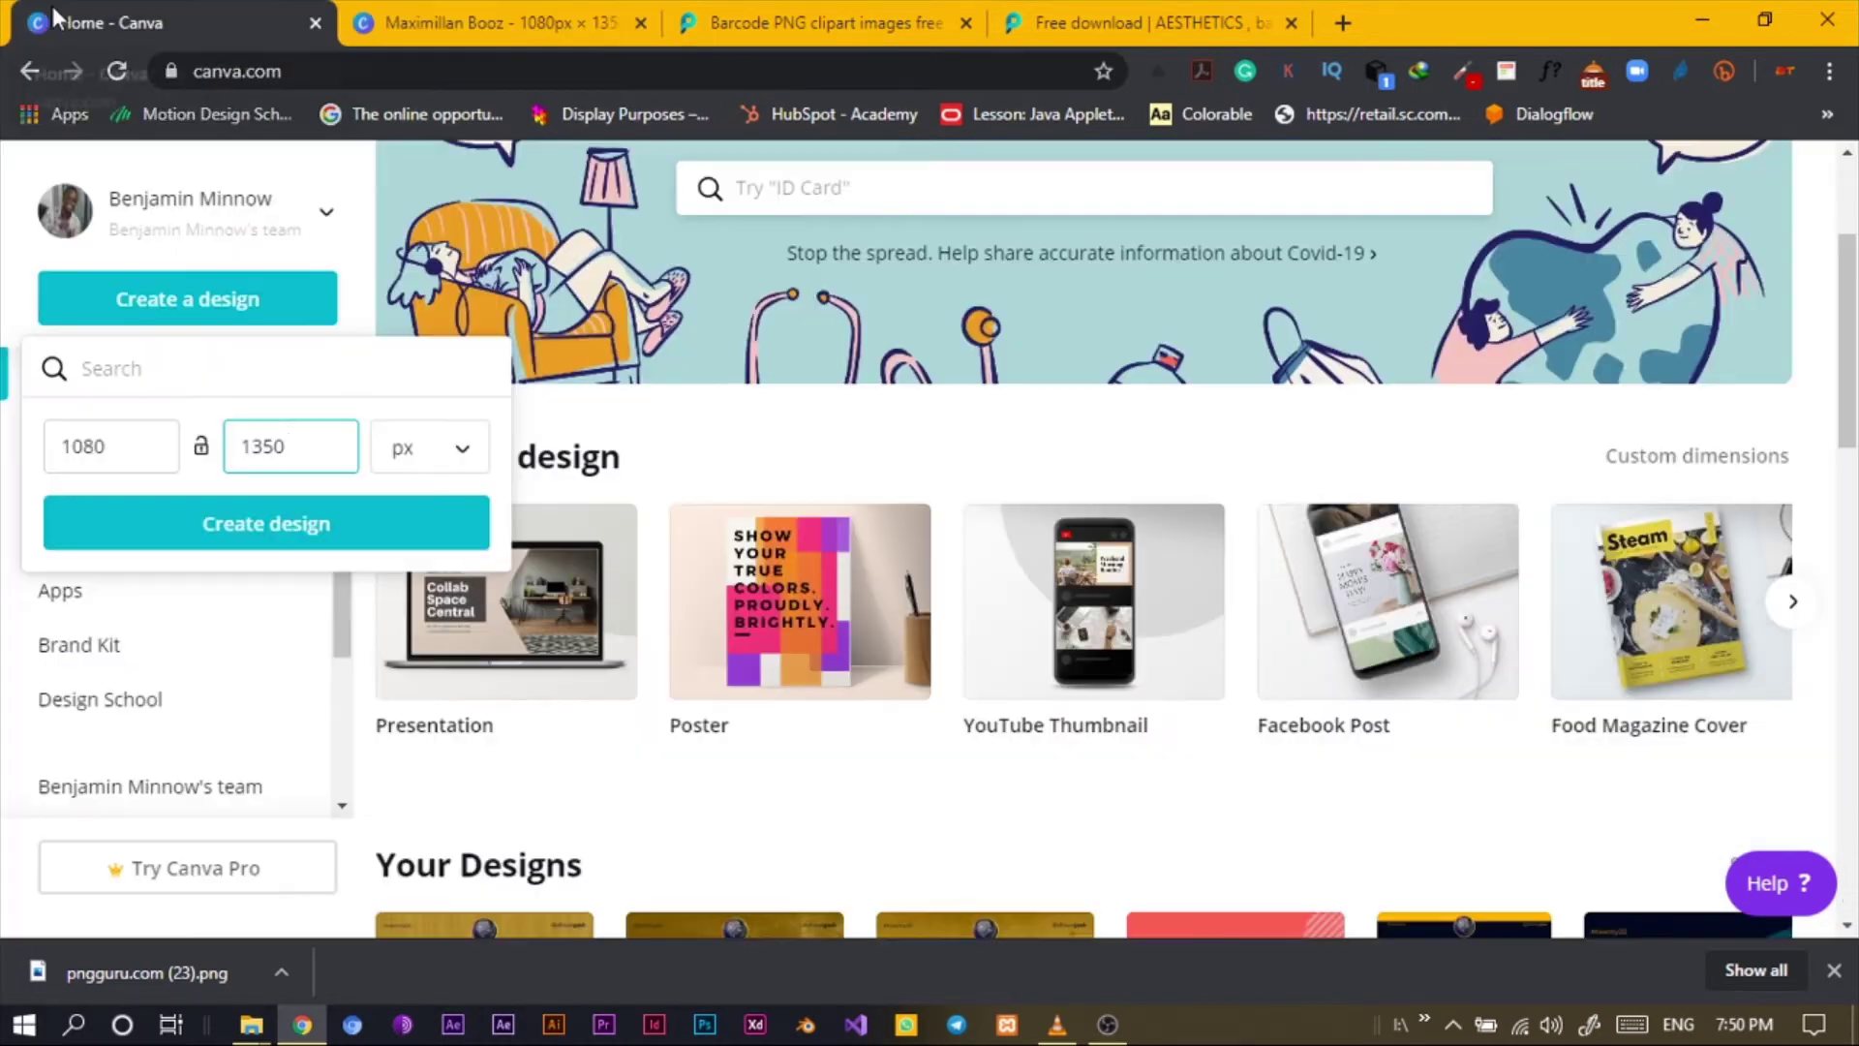
{"action": "left_click", "coordinate": [332, 523]}
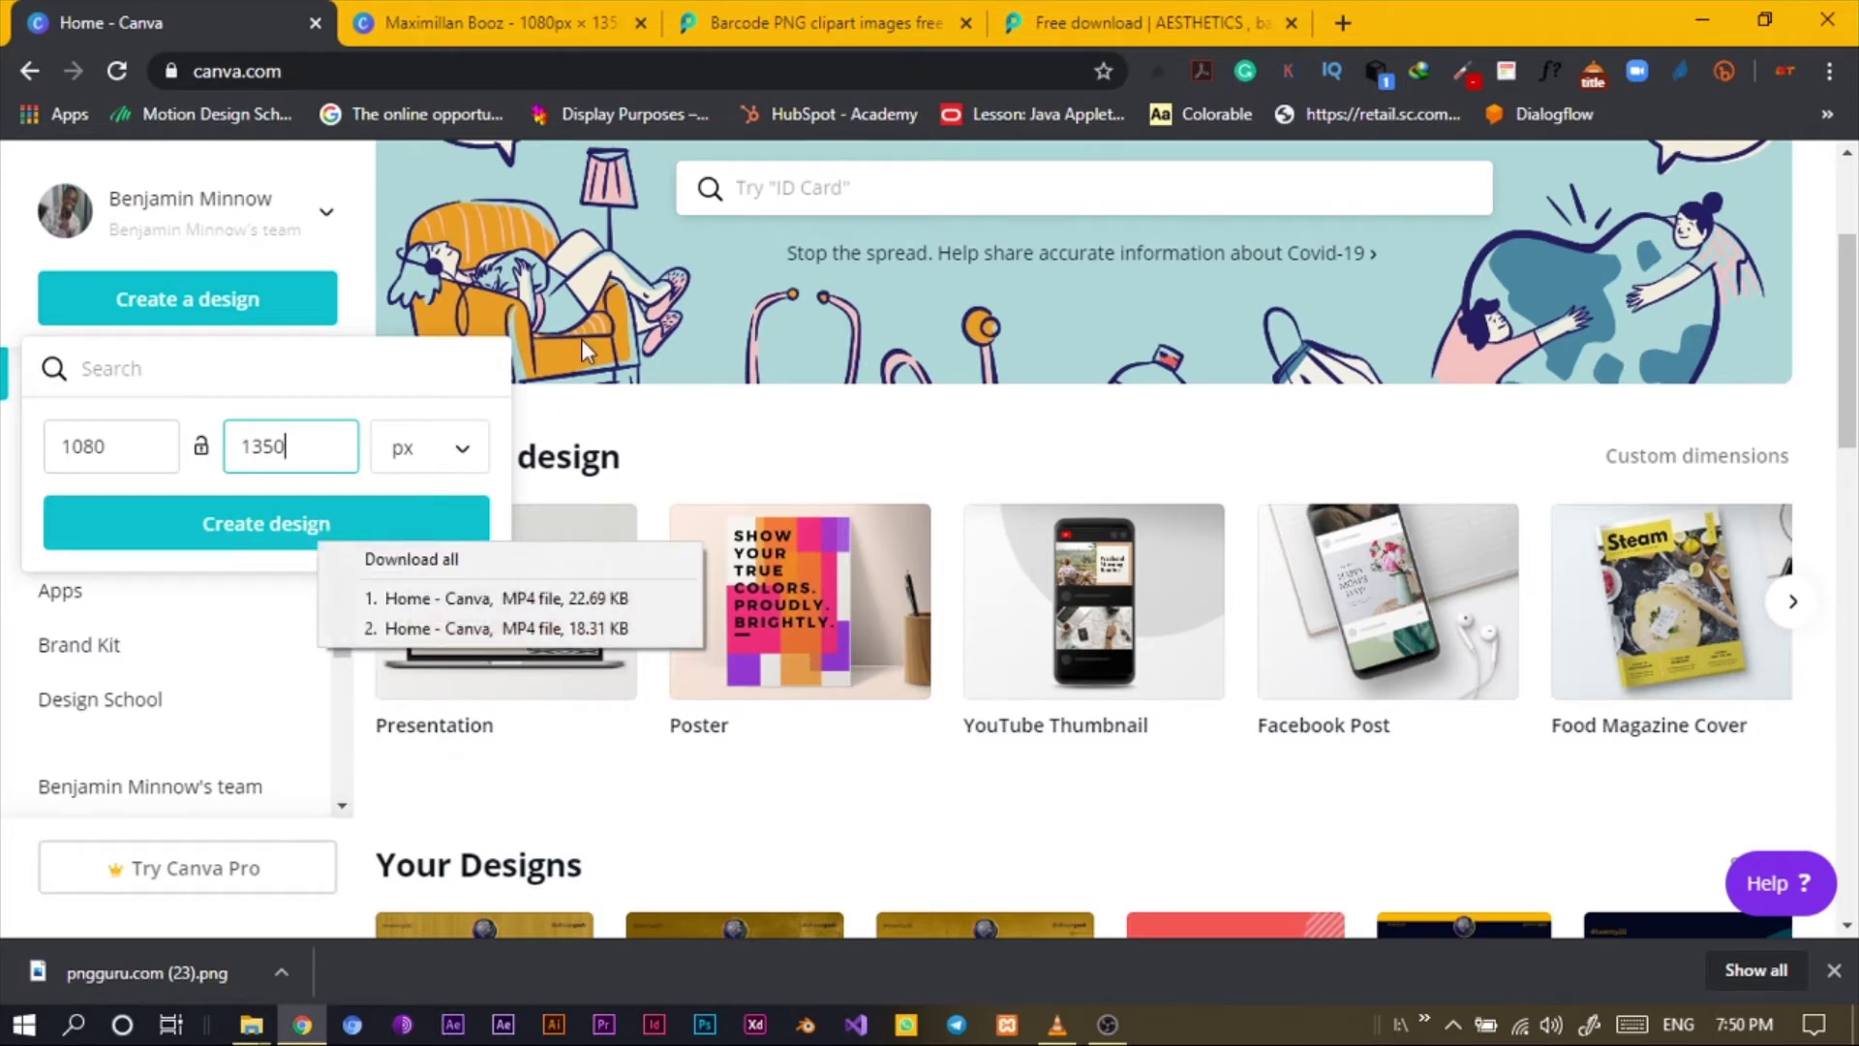
{"action": "left_click", "coordinate": [135, 443]}
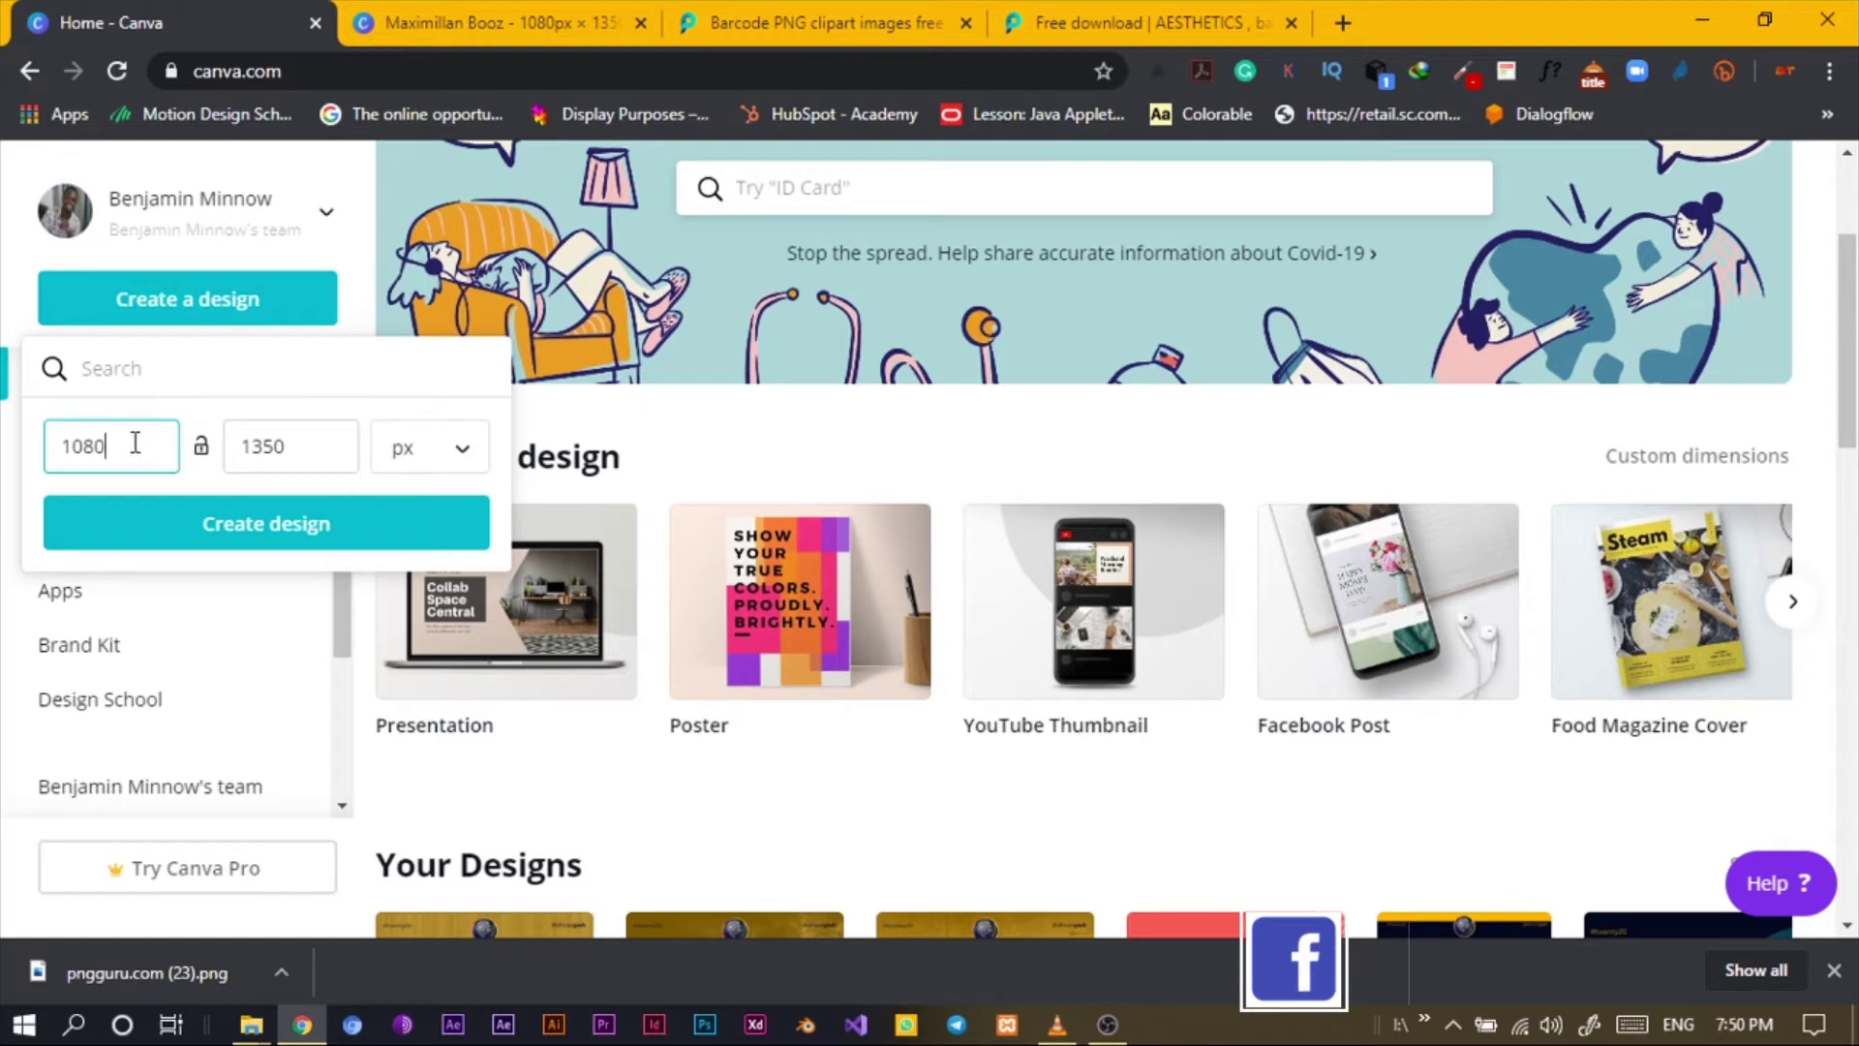
Keep width 1080 and height 1350 px in Custom size and create the design.
{"action": "double_click", "coordinate": [135, 442]}
{"action": "key", "text": "Tab"}
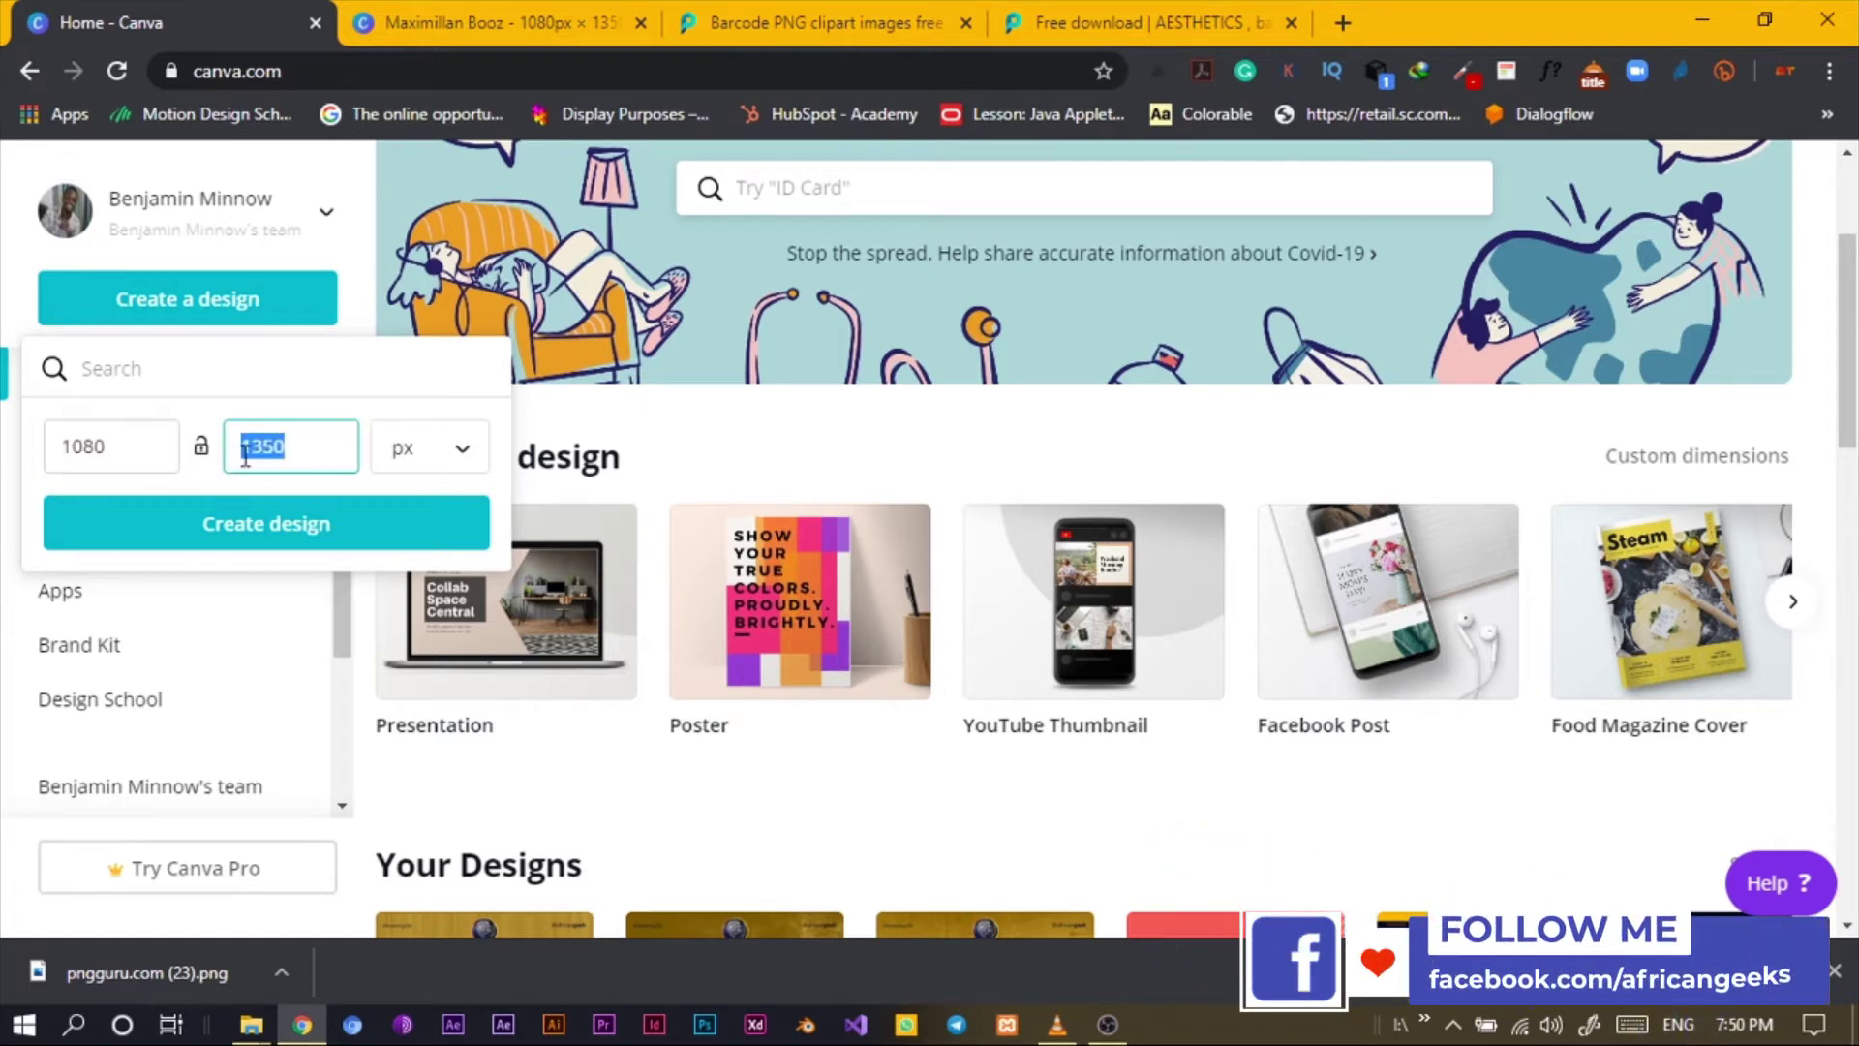
{"action": "left_click", "coordinate": [357, 250]}
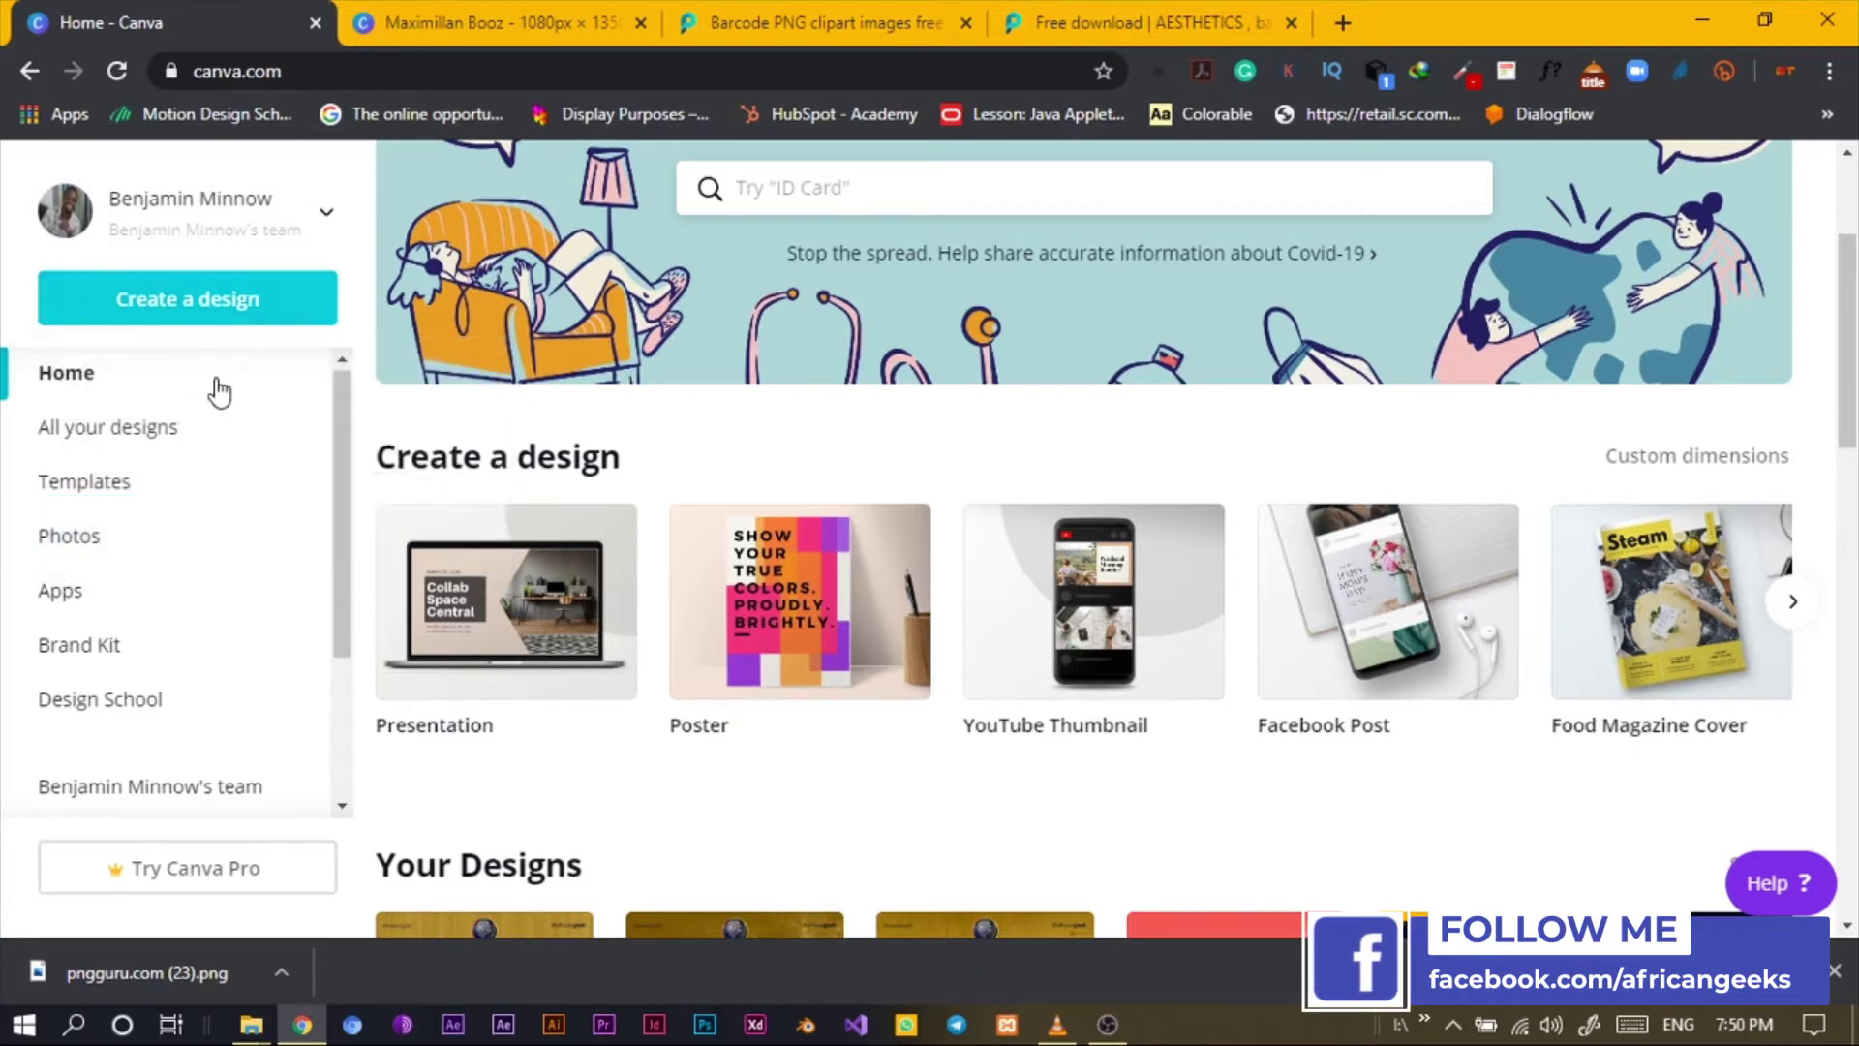
{"action": "left_click", "coordinate": [161, 315]}
{"action": "left_click", "coordinate": [144, 444]}
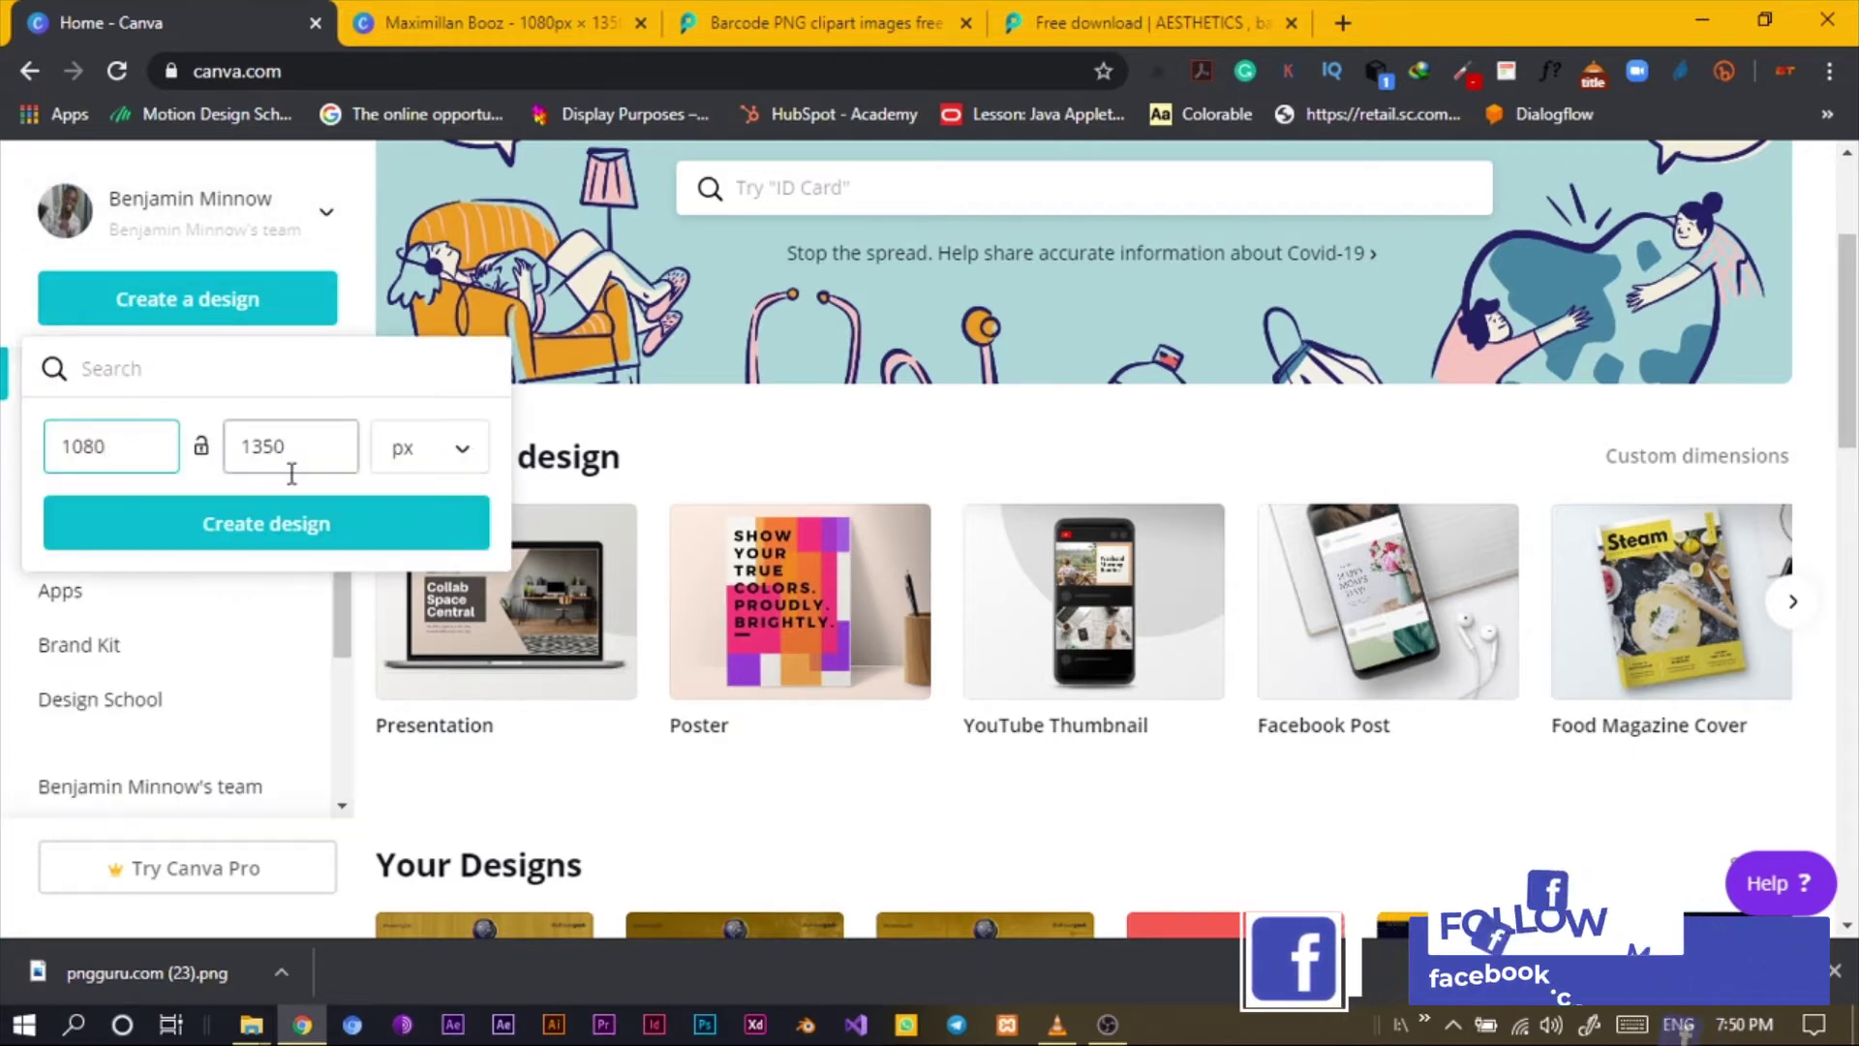
{"action": "left_click", "coordinate": [257, 533]}
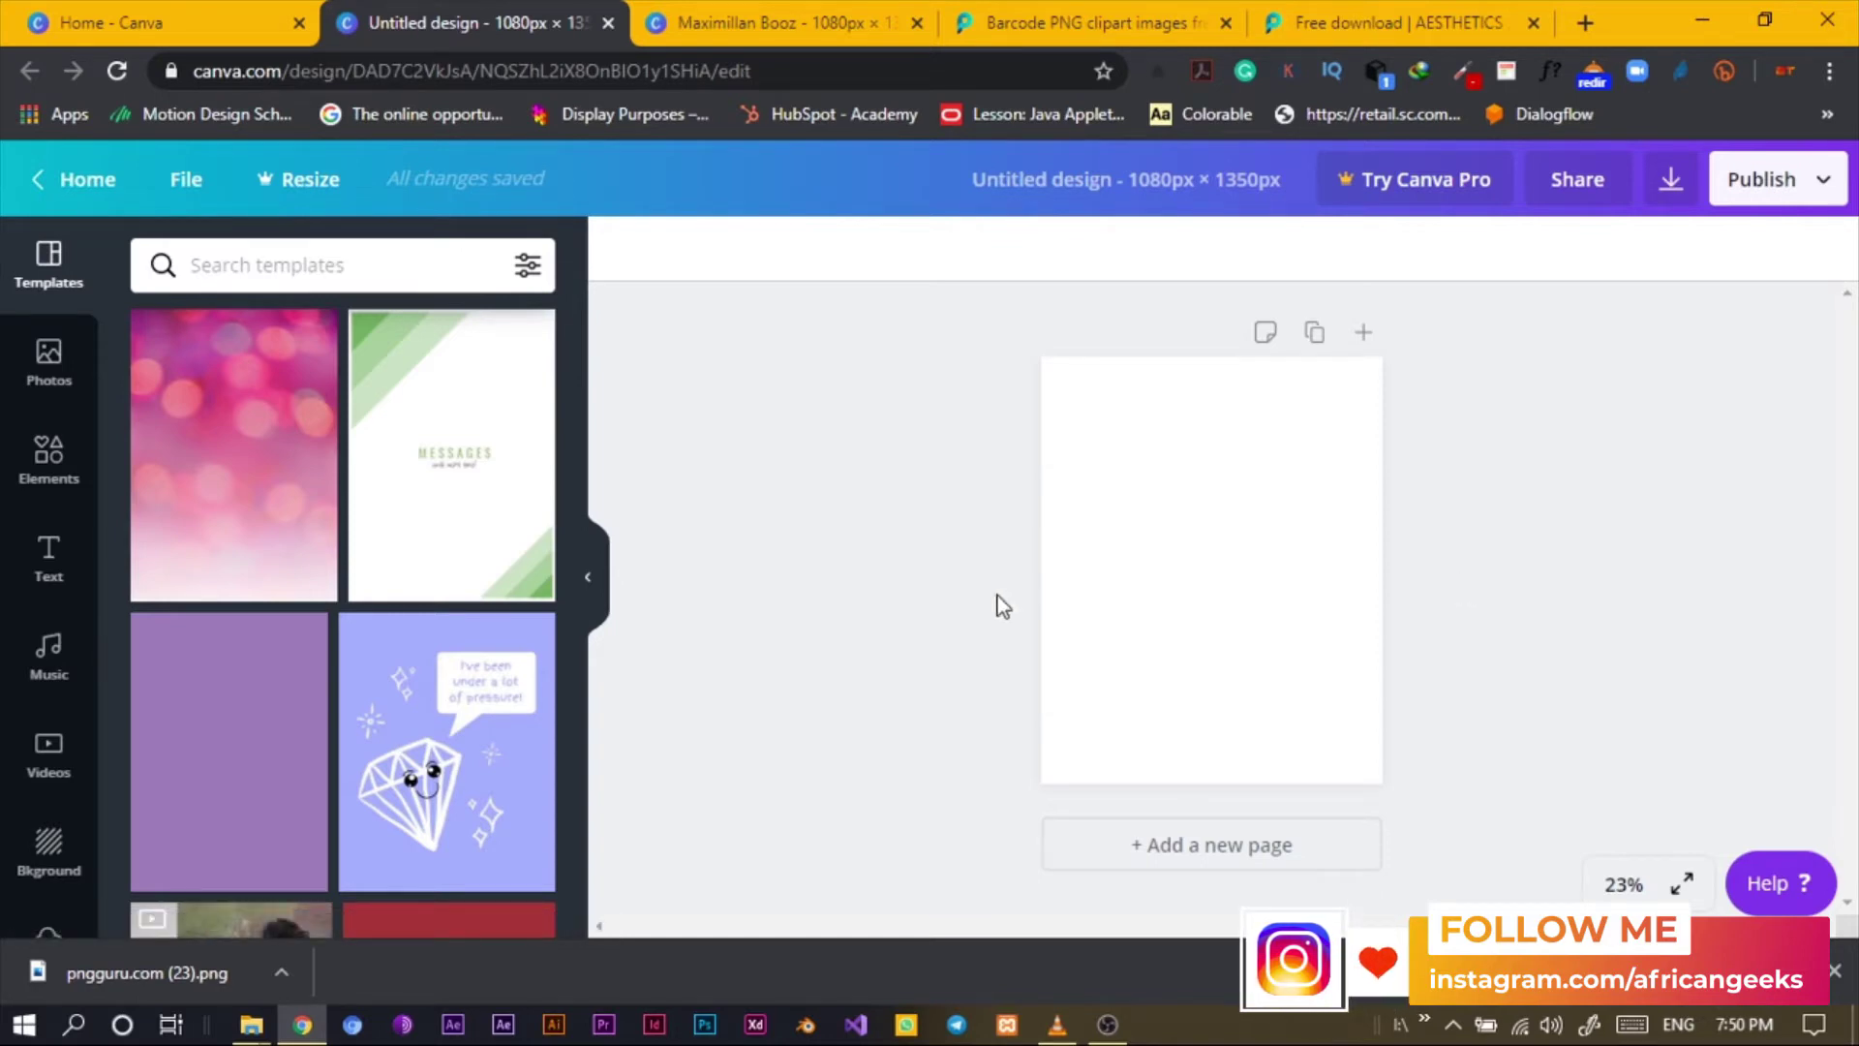
Set the page background colour to yellow.
{"action": "left_click", "coordinate": [1153, 565]}
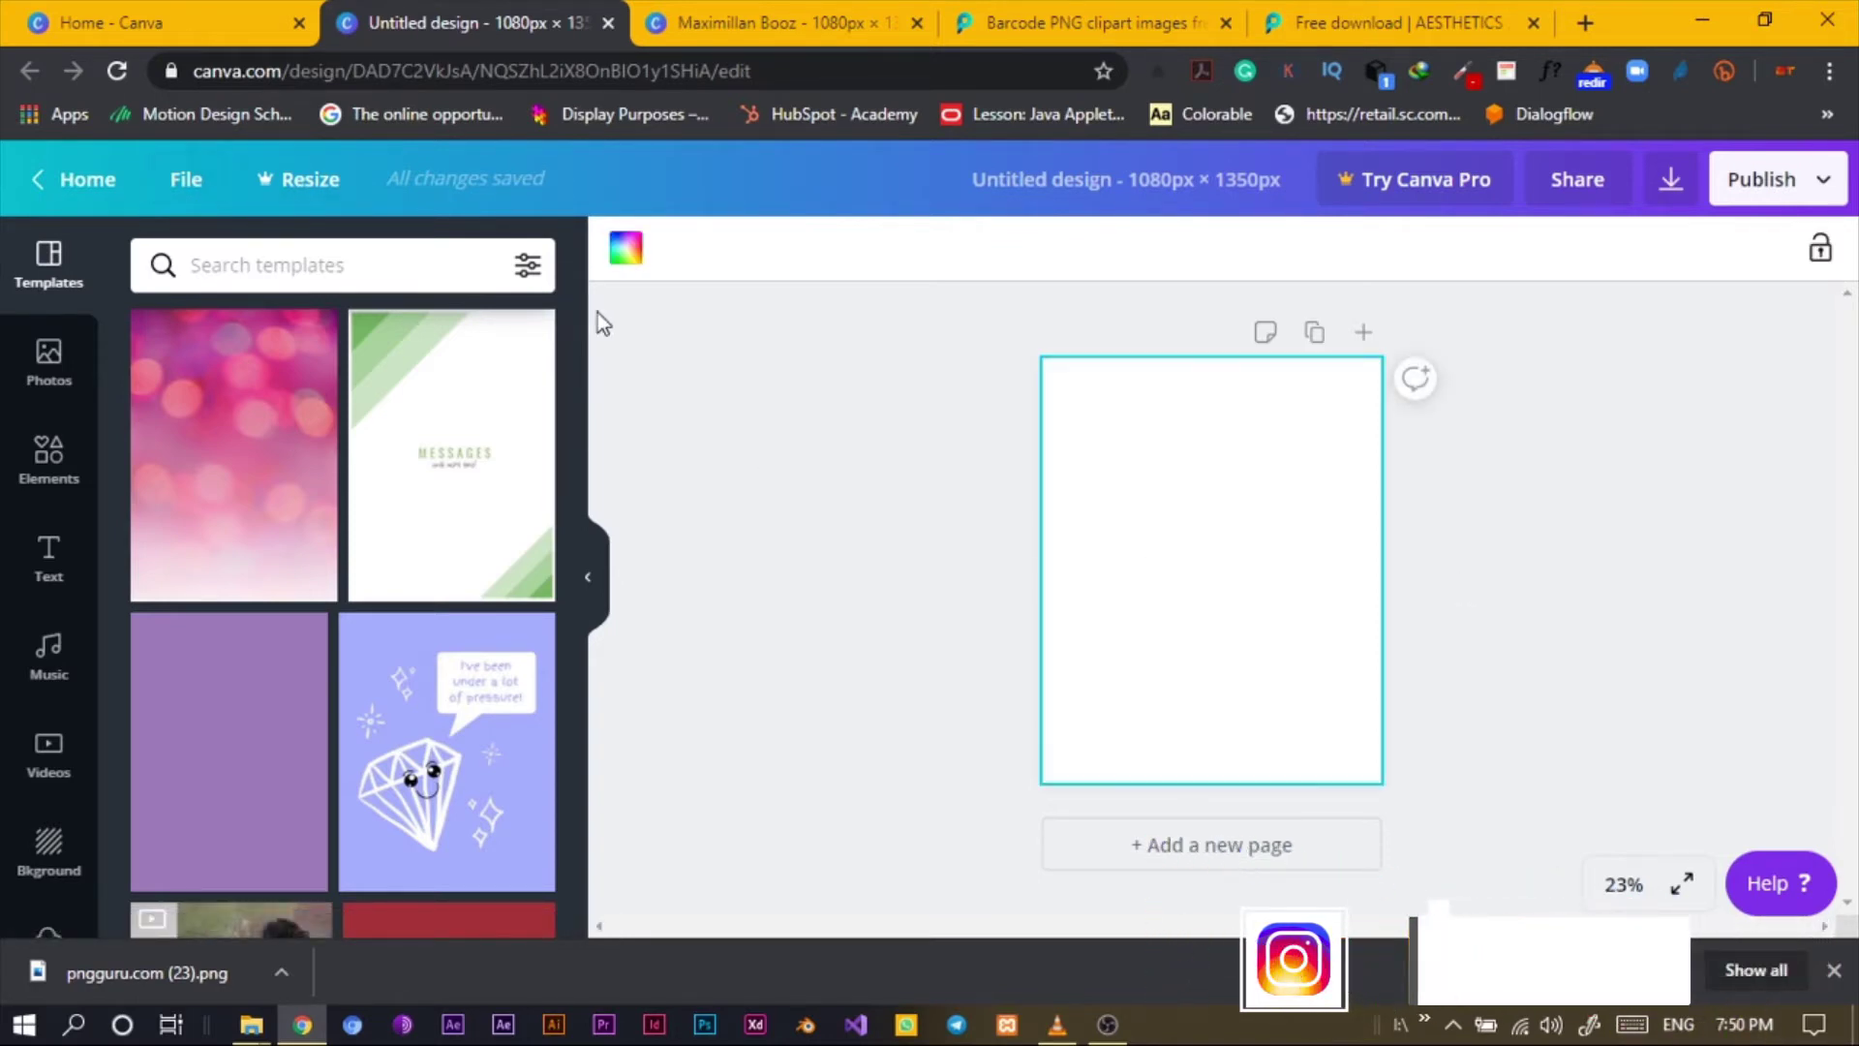
{"action": "left_click", "coordinate": [626, 248]}
{"action": "left_click", "coordinate": [228, 668]}
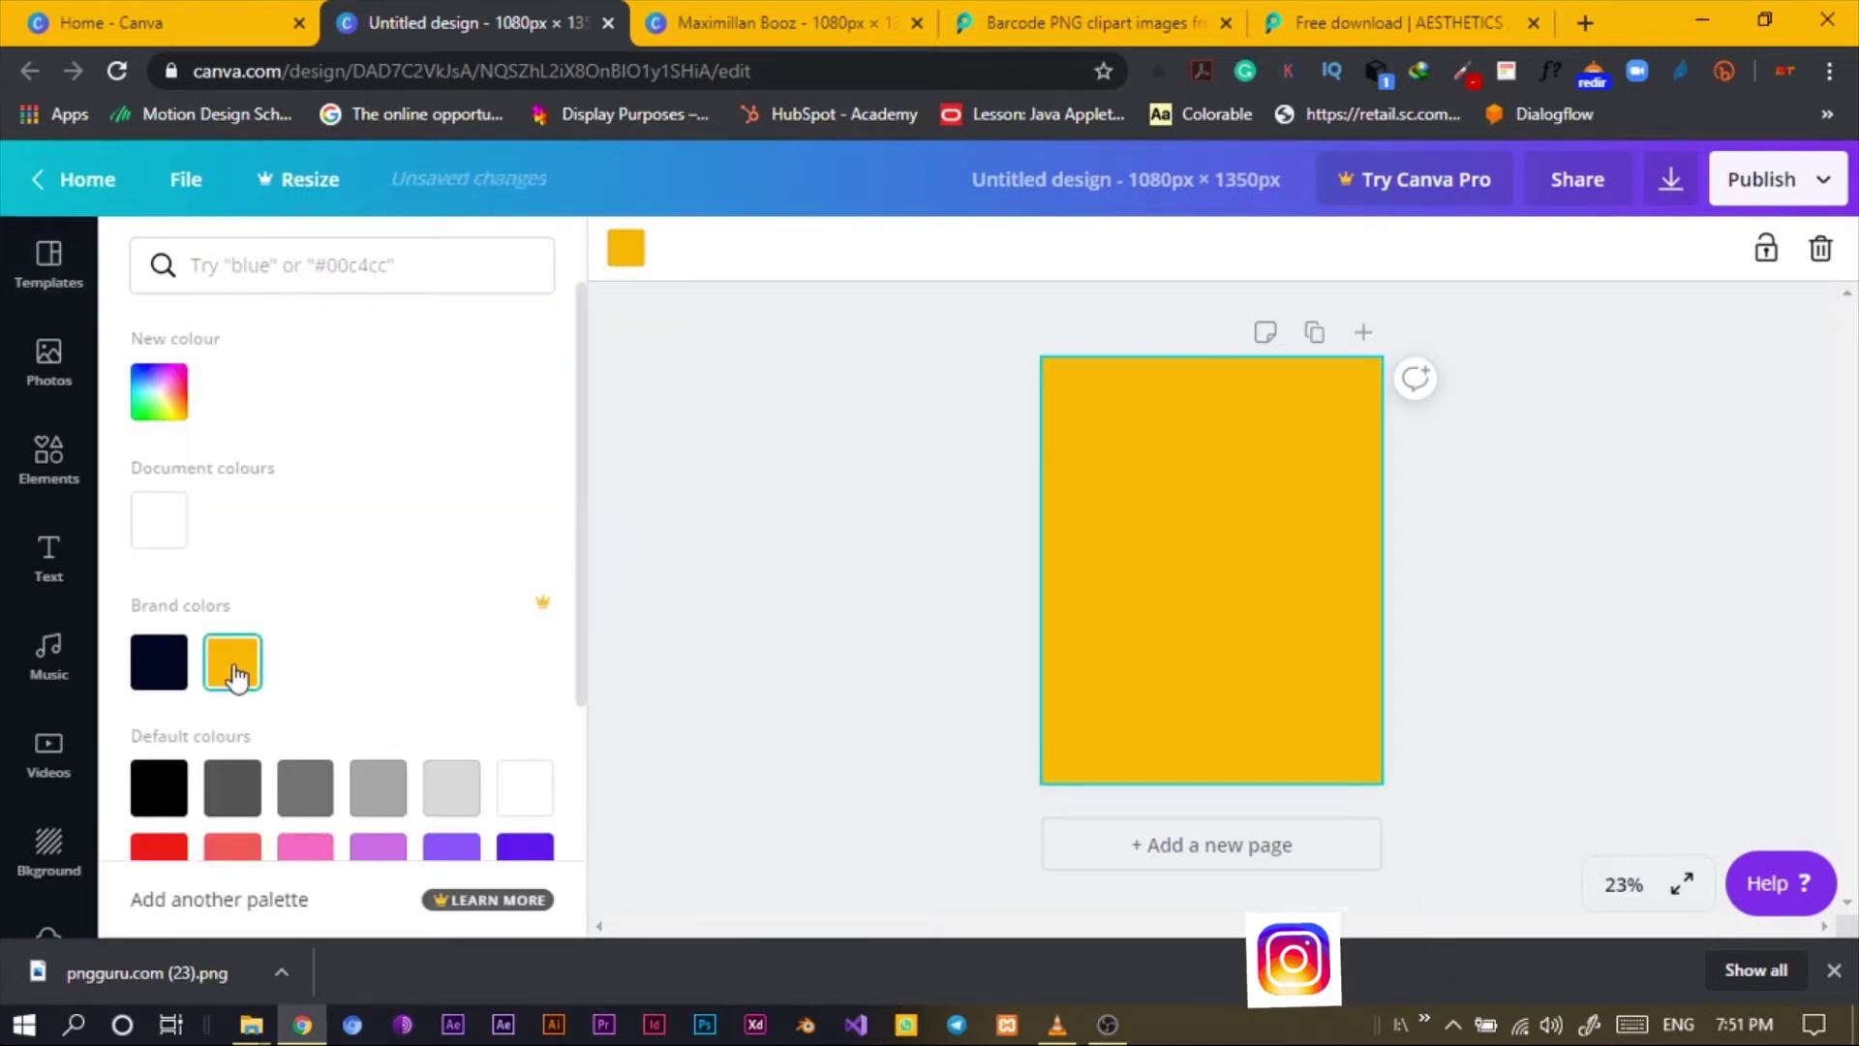
{"action": "left_click", "coordinate": [835, 563]}
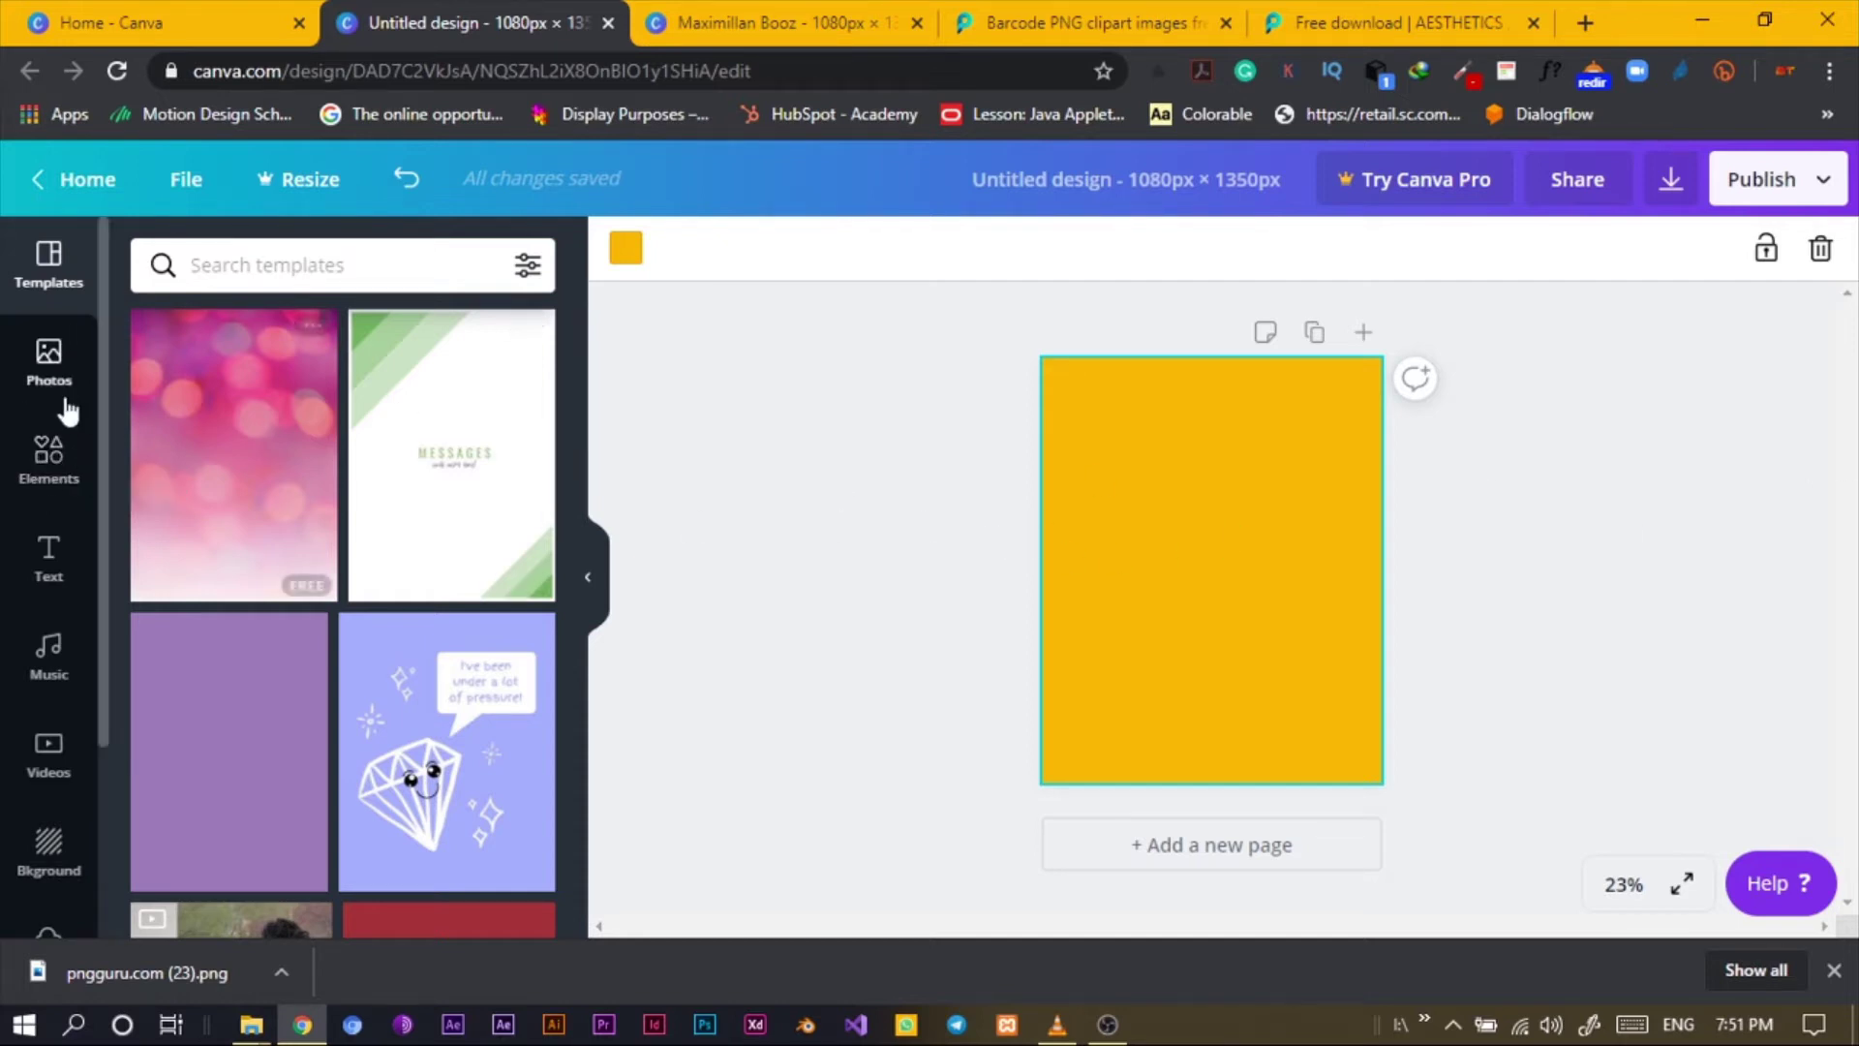
Add a square from Elements, stretch it across the lower page, and colour it navy.
{"action": "left_click", "coordinate": [48, 453]}
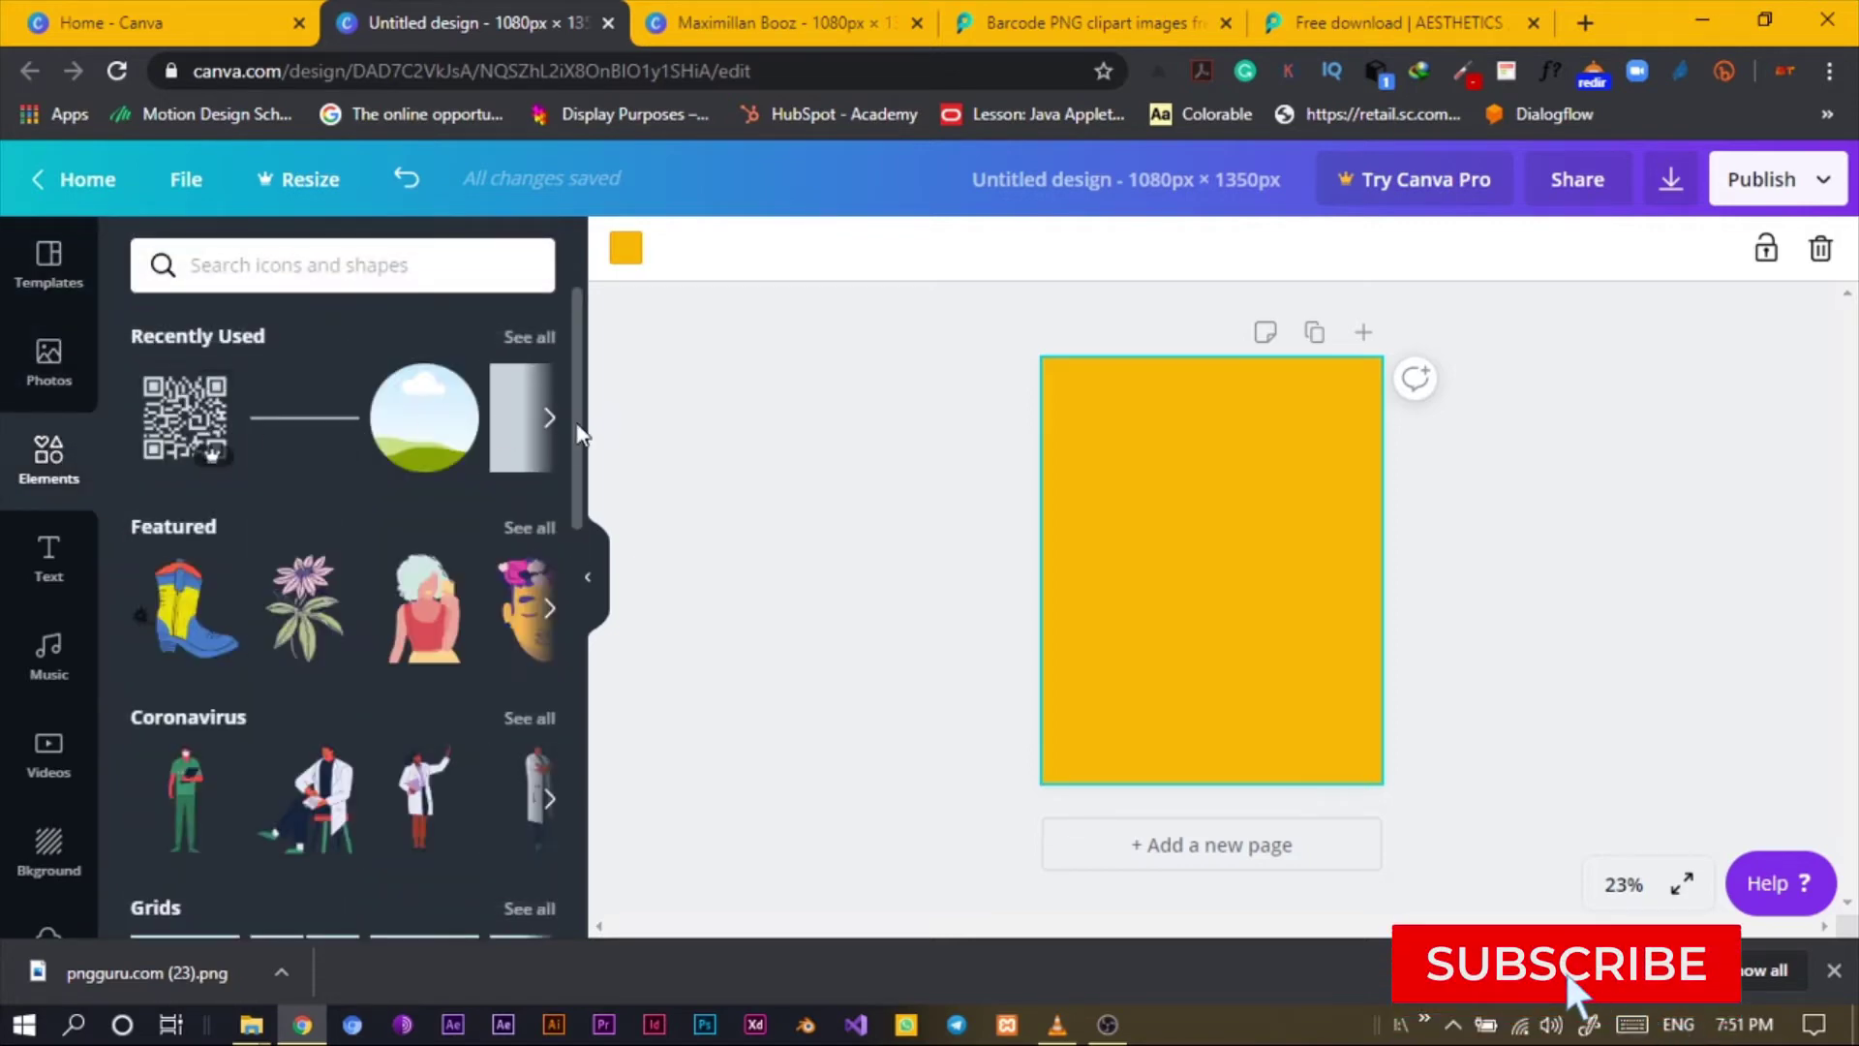
{"action": "left_click", "coordinate": [549, 418]}
{"action": "left_click", "coordinate": [204, 412]}
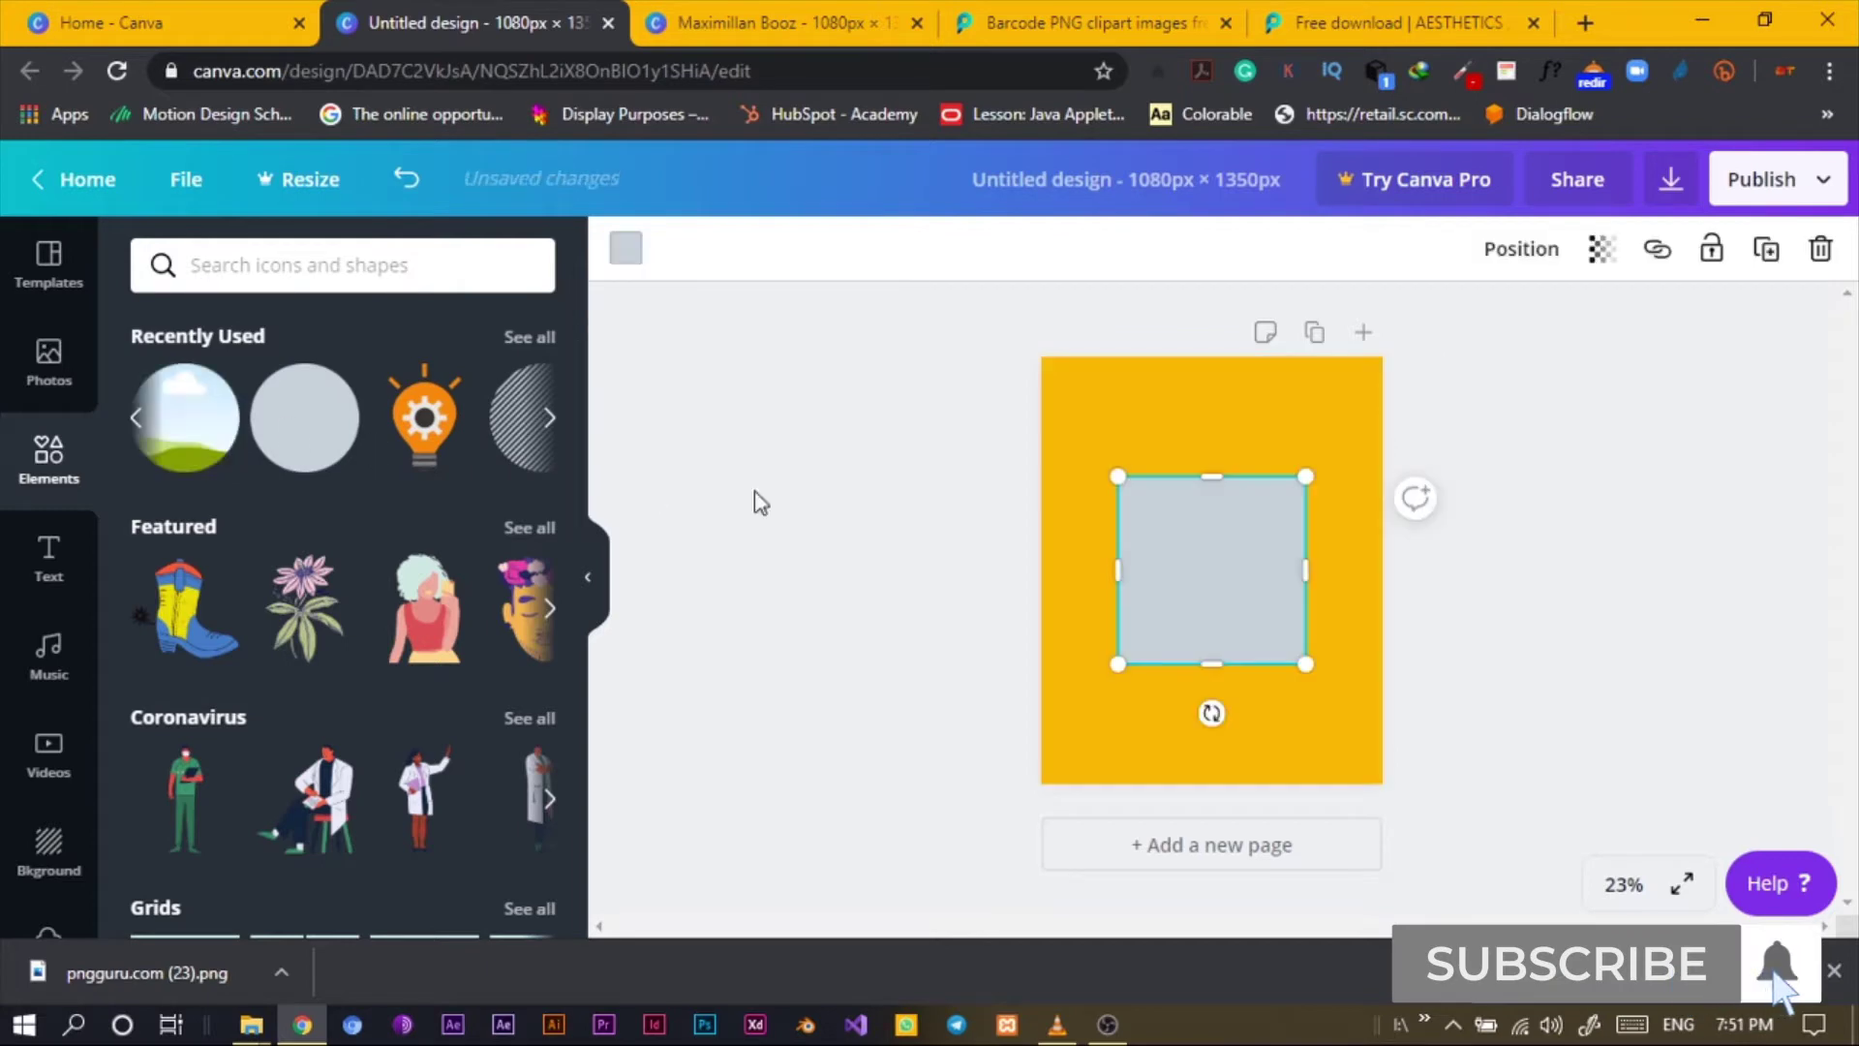
{"action": "left_click_drag", "start_coordinate": [1110, 572], "coordinate": [924, 572]}
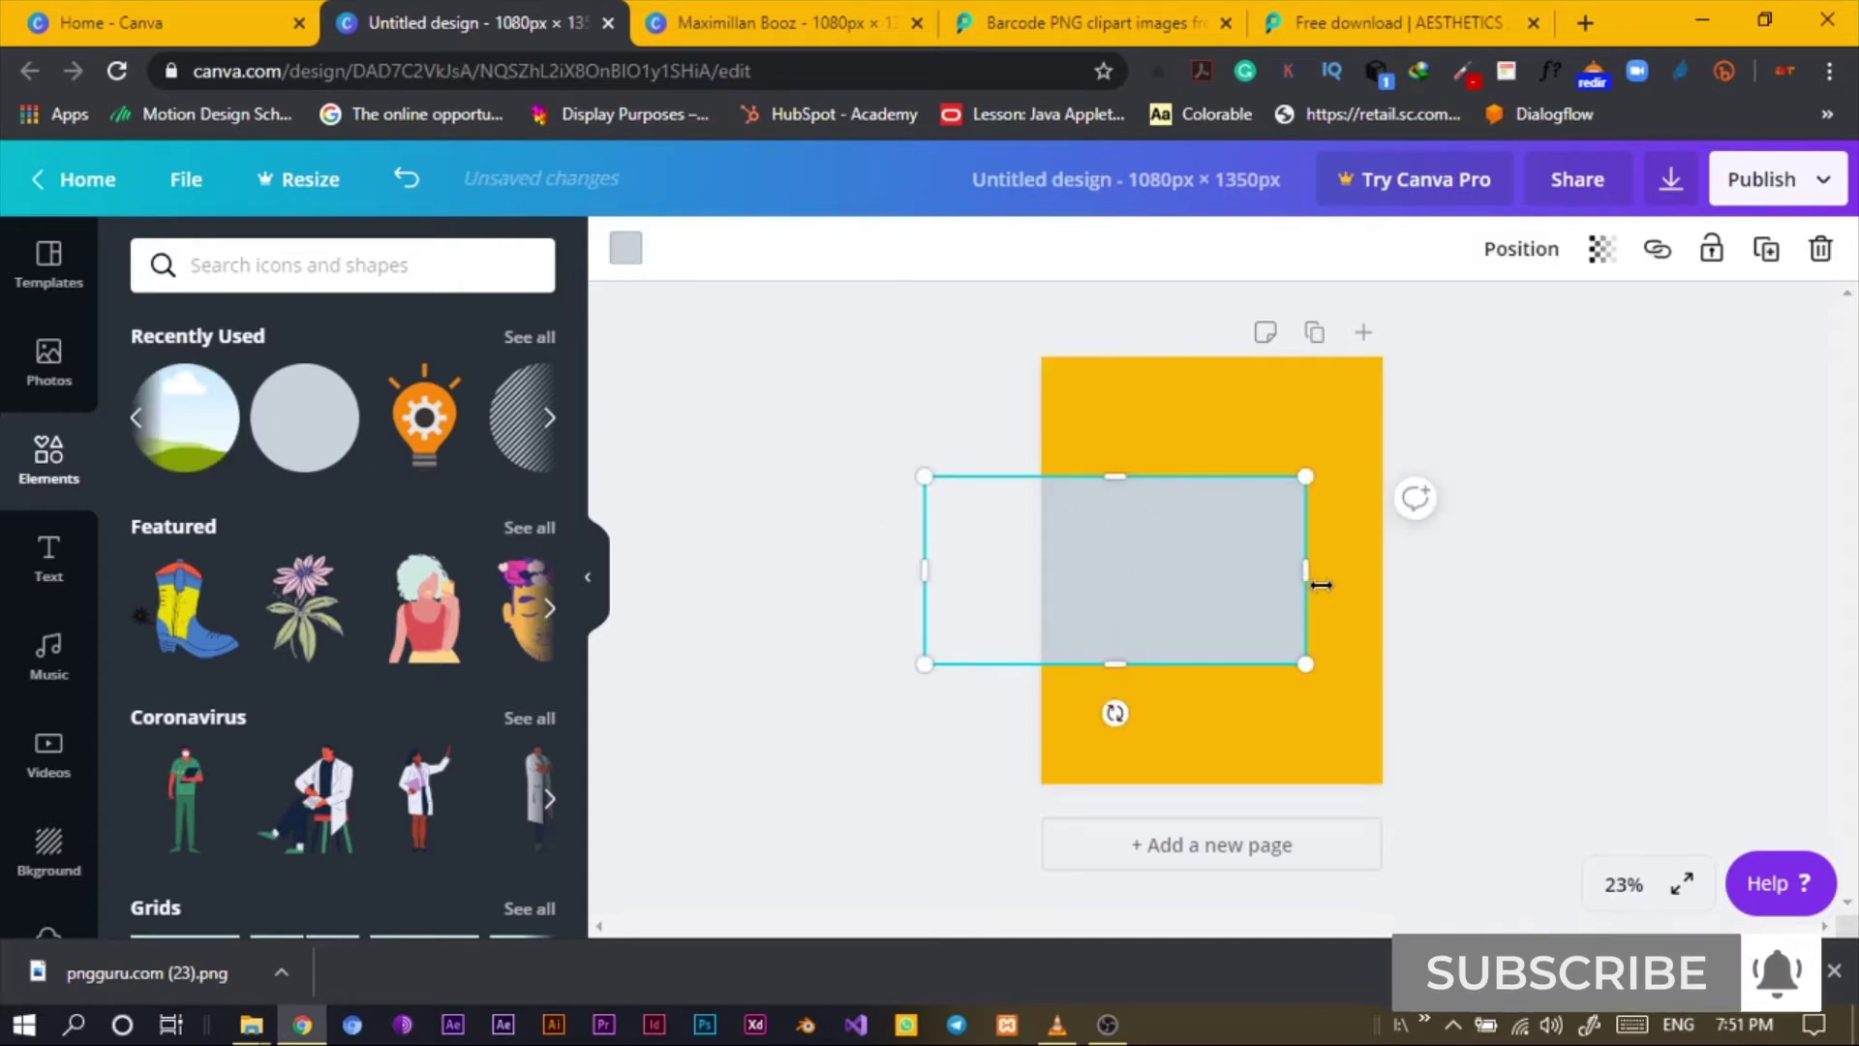
{"action": "left_click_drag", "start_coordinate": [1306, 572], "coordinate": [1564, 571]}
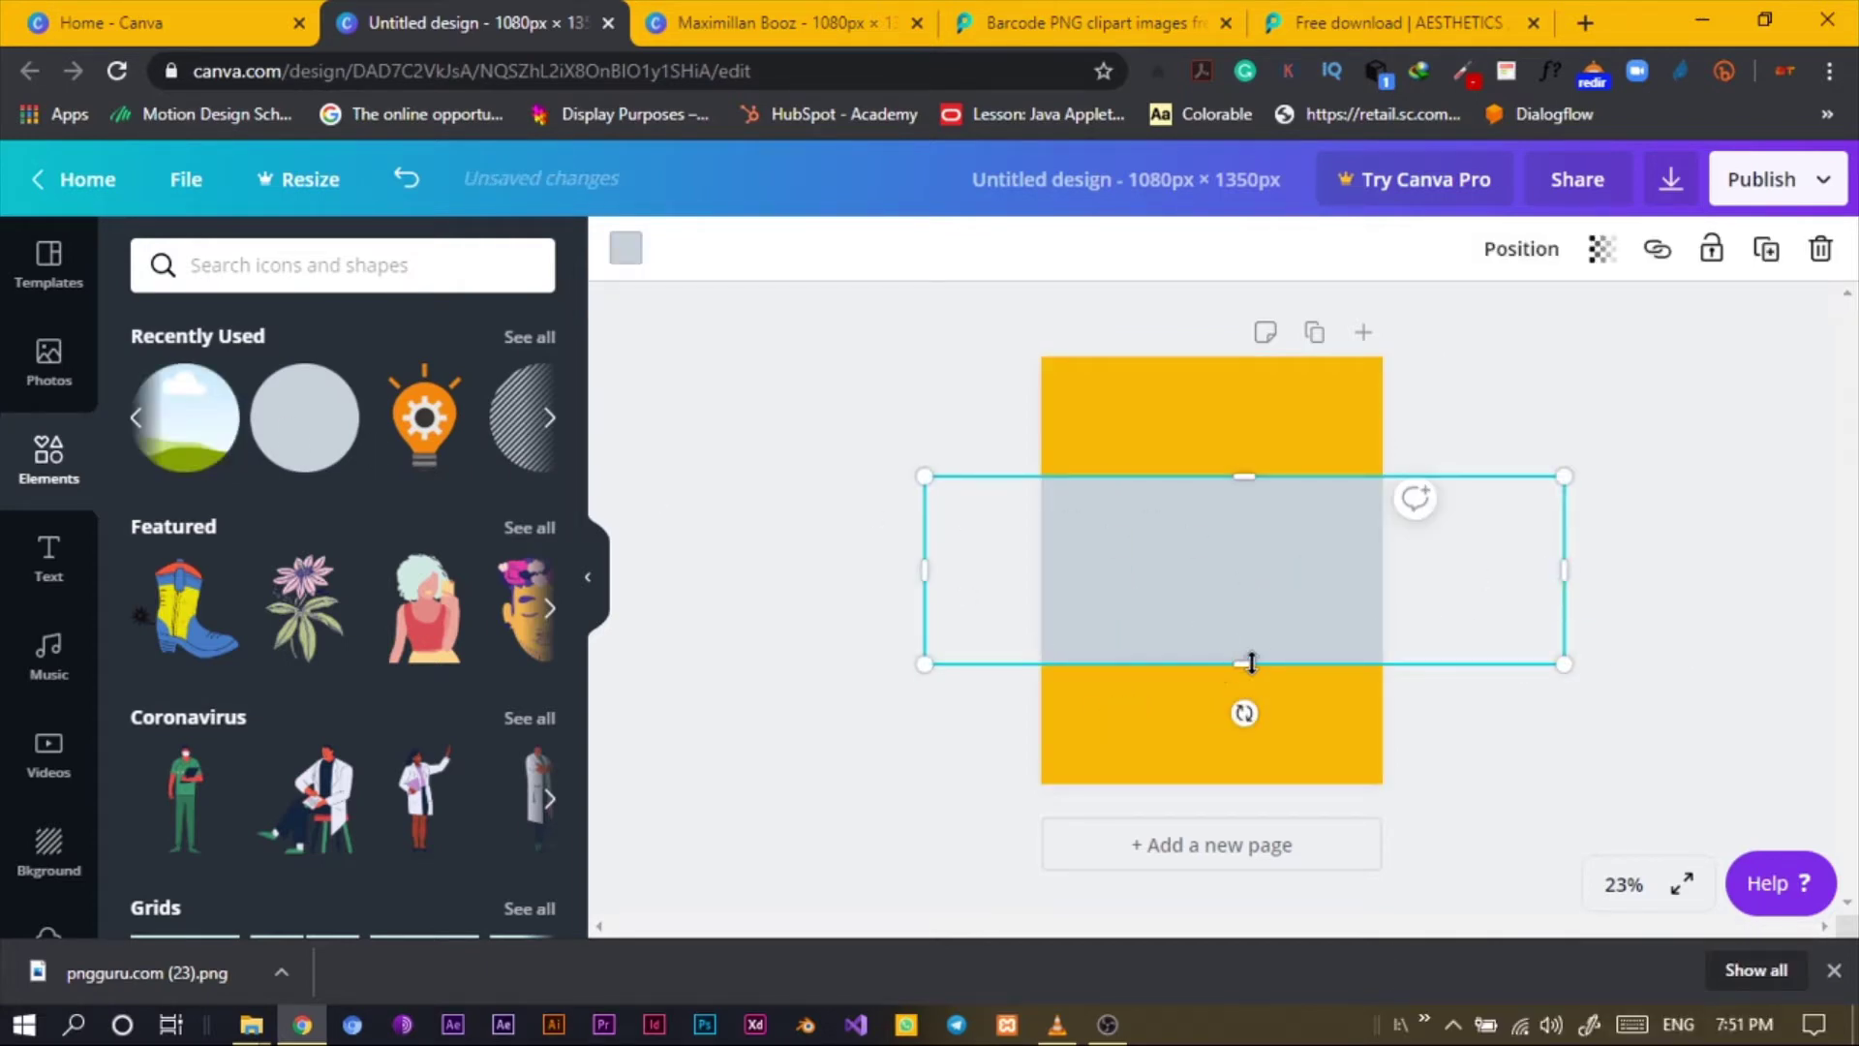
{"action": "left_click_drag", "start_coordinate": [1233, 668], "coordinate": [1311, 863]}
{"action": "left_click_drag", "start_coordinate": [1249, 694], "coordinate": [1213, 701]}
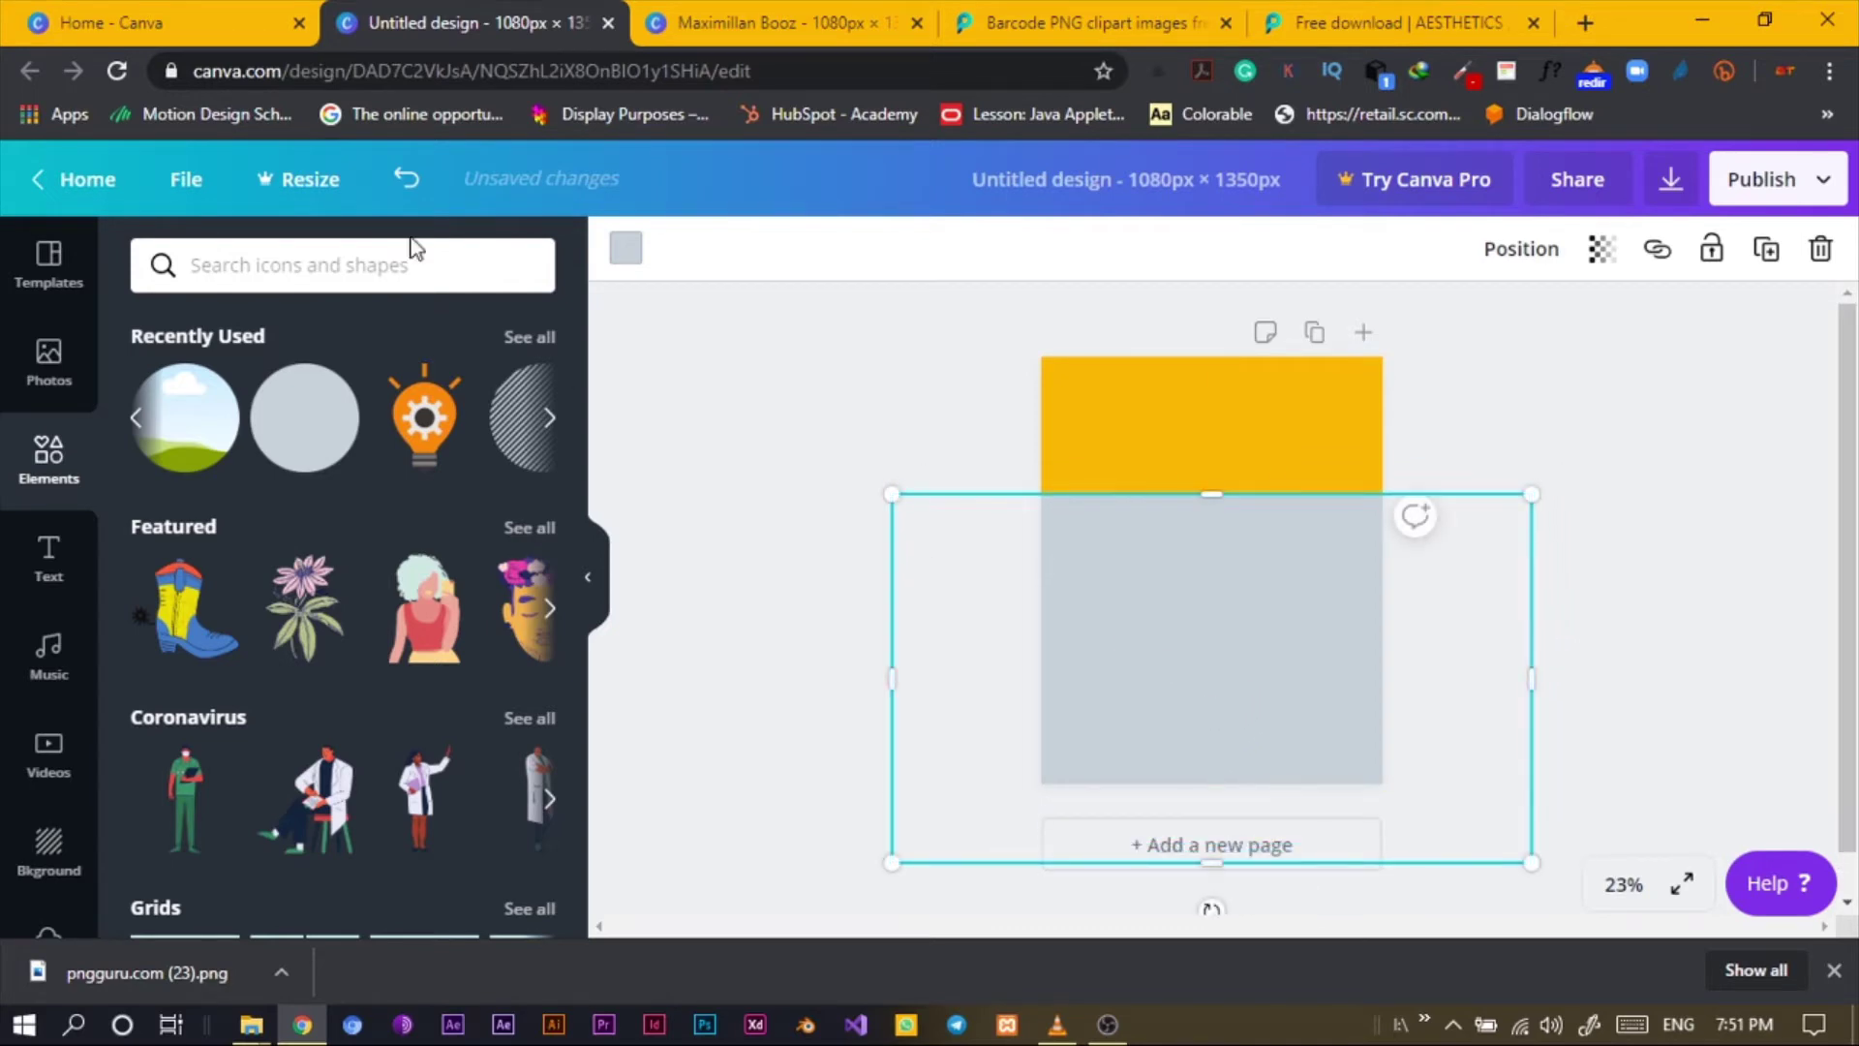
{"action": "left_click", "coordinate": [626, 250]}
{"action": "left_click", "coordinate": [156, 668]}
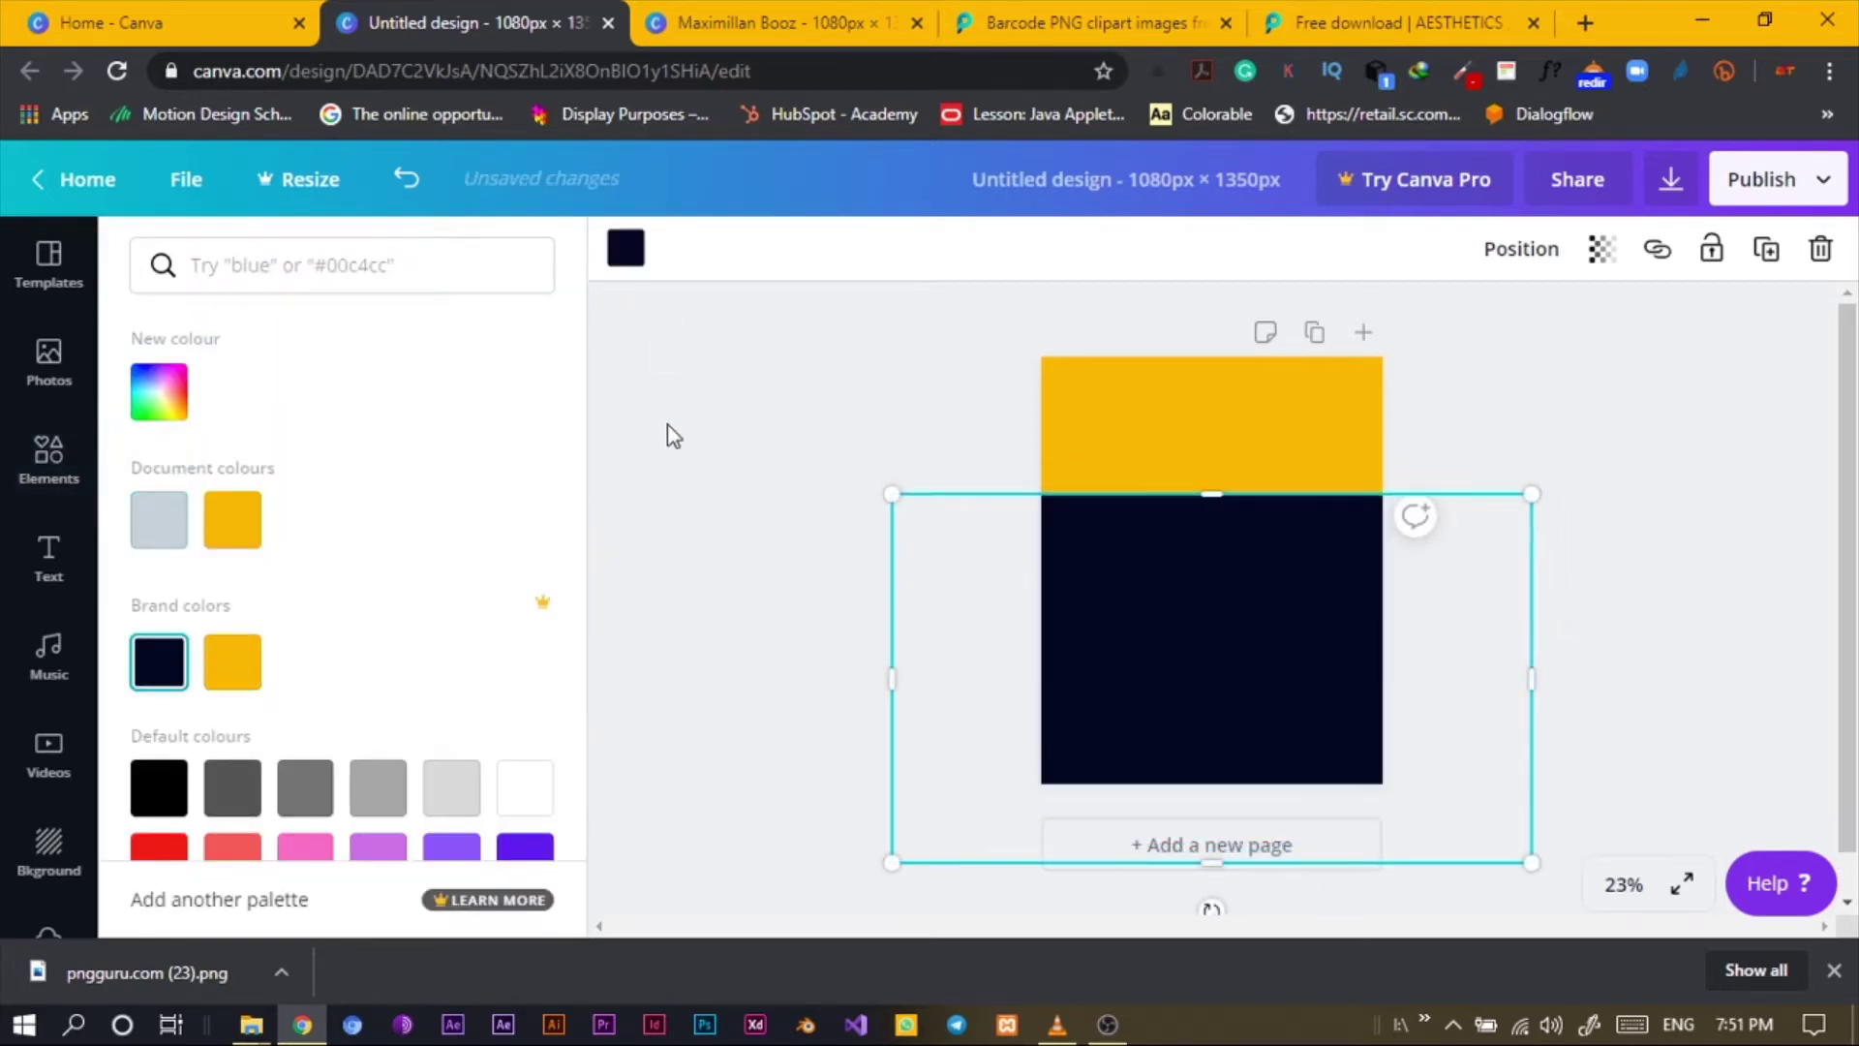
{"action": "mouse_move", "coordinate": [1258, 652]}
{"action": "left_mouse_down"}
{"action": "mouse_move", "coordinate": [1282, 652]}
{"action": "mouse_move", "coordinate": [1274, 625]}
{"action": "left_mouse_up"}
{"action": "left_click", "coordinate": [639, 373]}
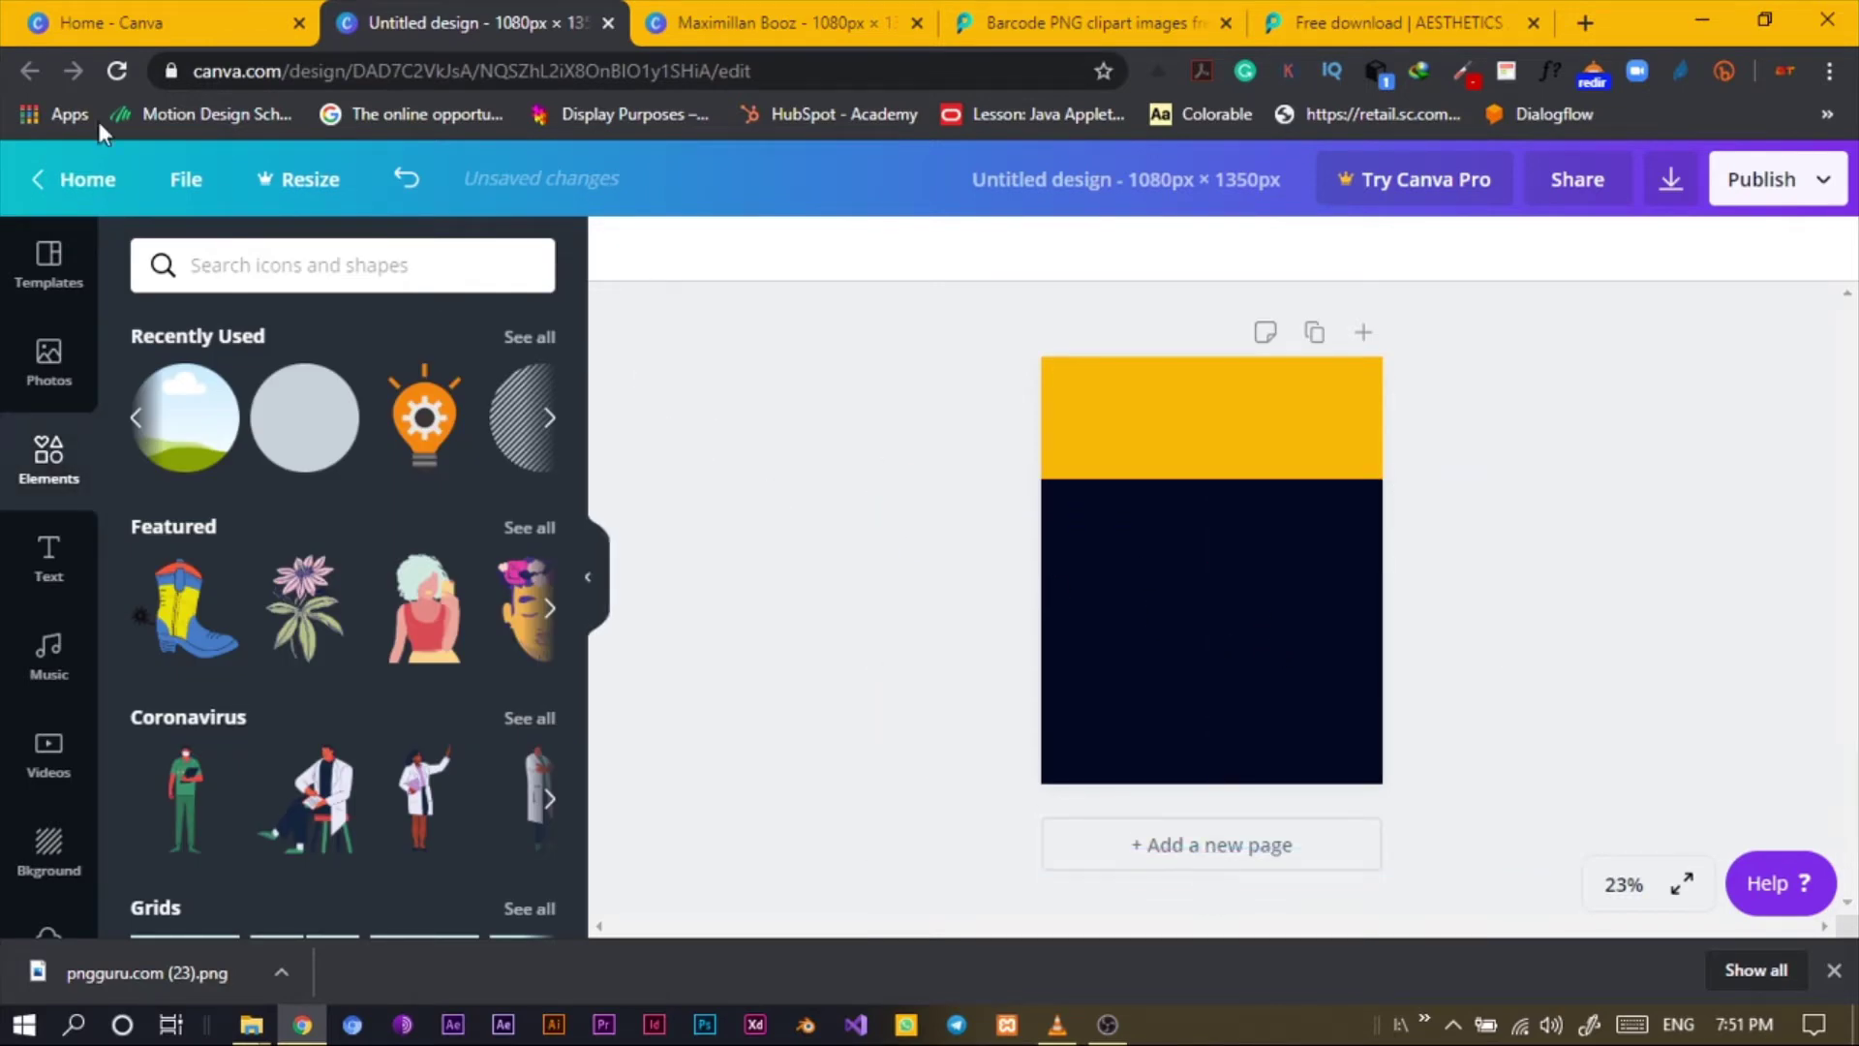
{"action": "left_click", "coordinate": [118, 12]}
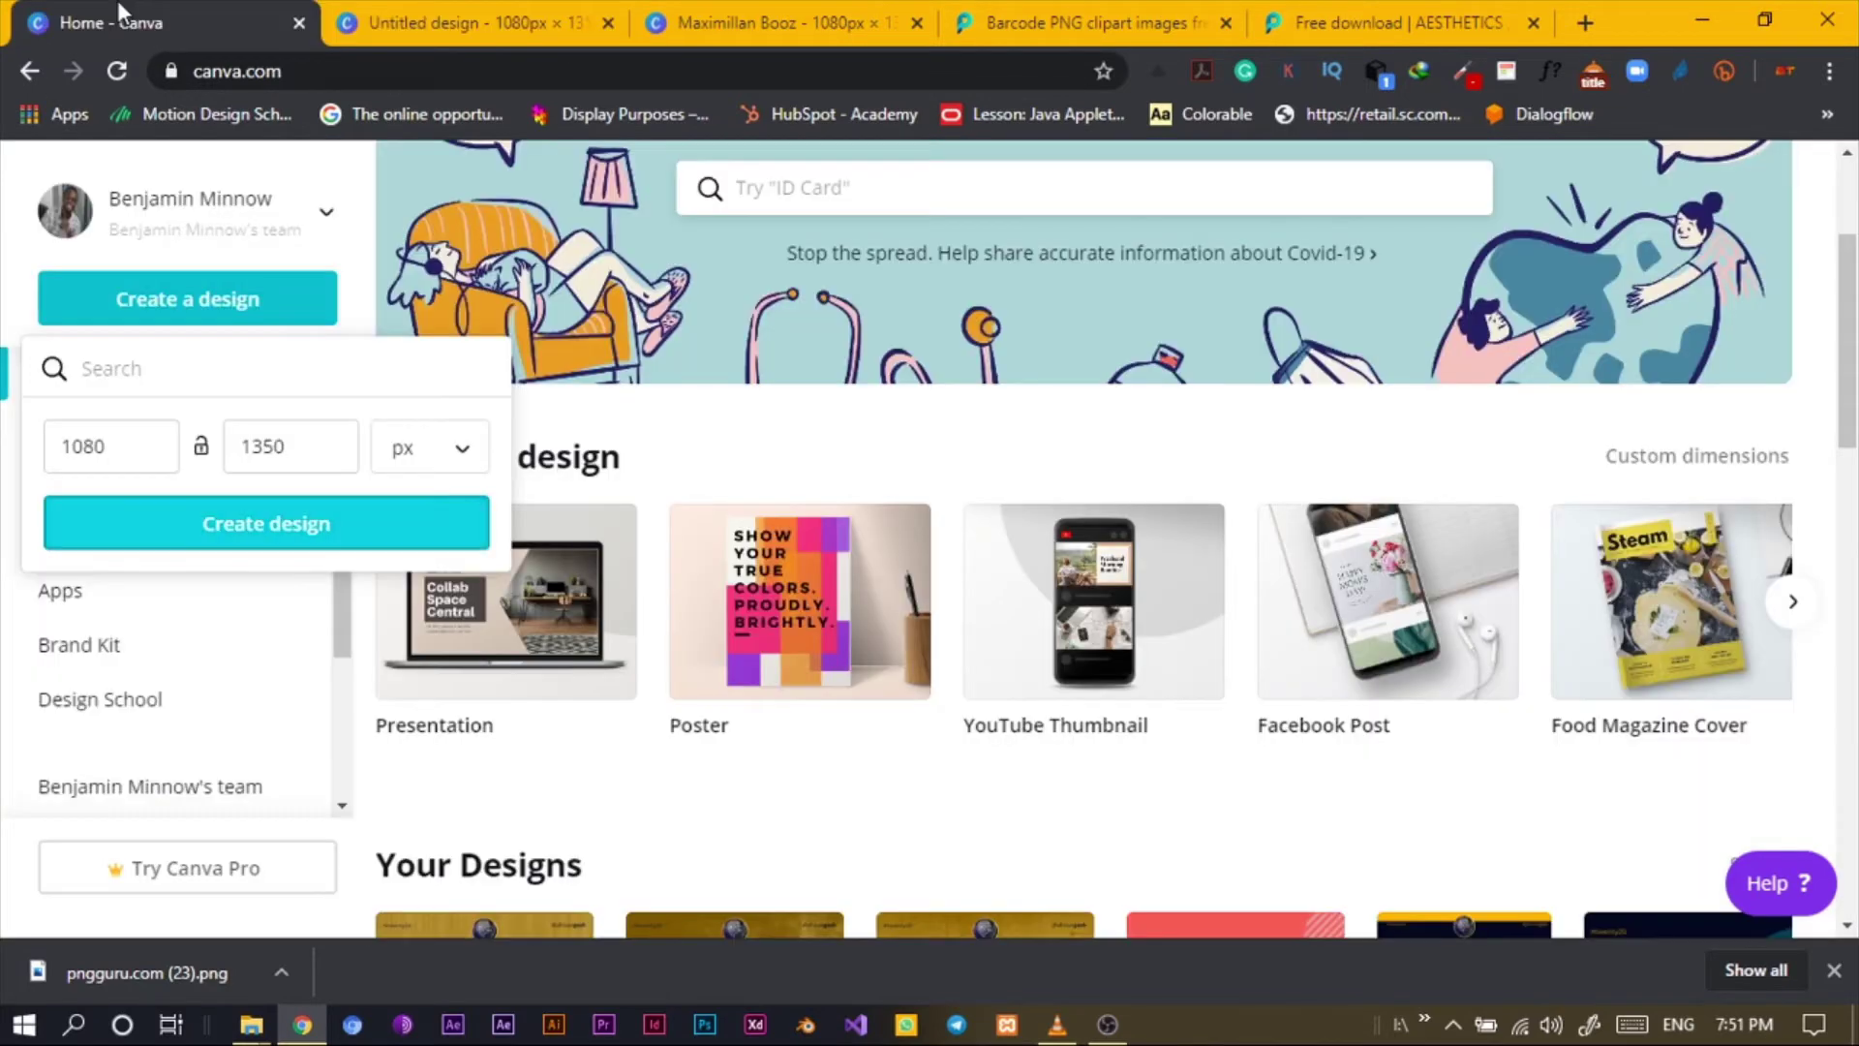
Open DOUBLE STRIKER from All your designs and scroll down to its page 10.
{"action": "left_click", "coordinate": [755, 455]}
{"action": "left_click", "coordinate": [56, 434]}
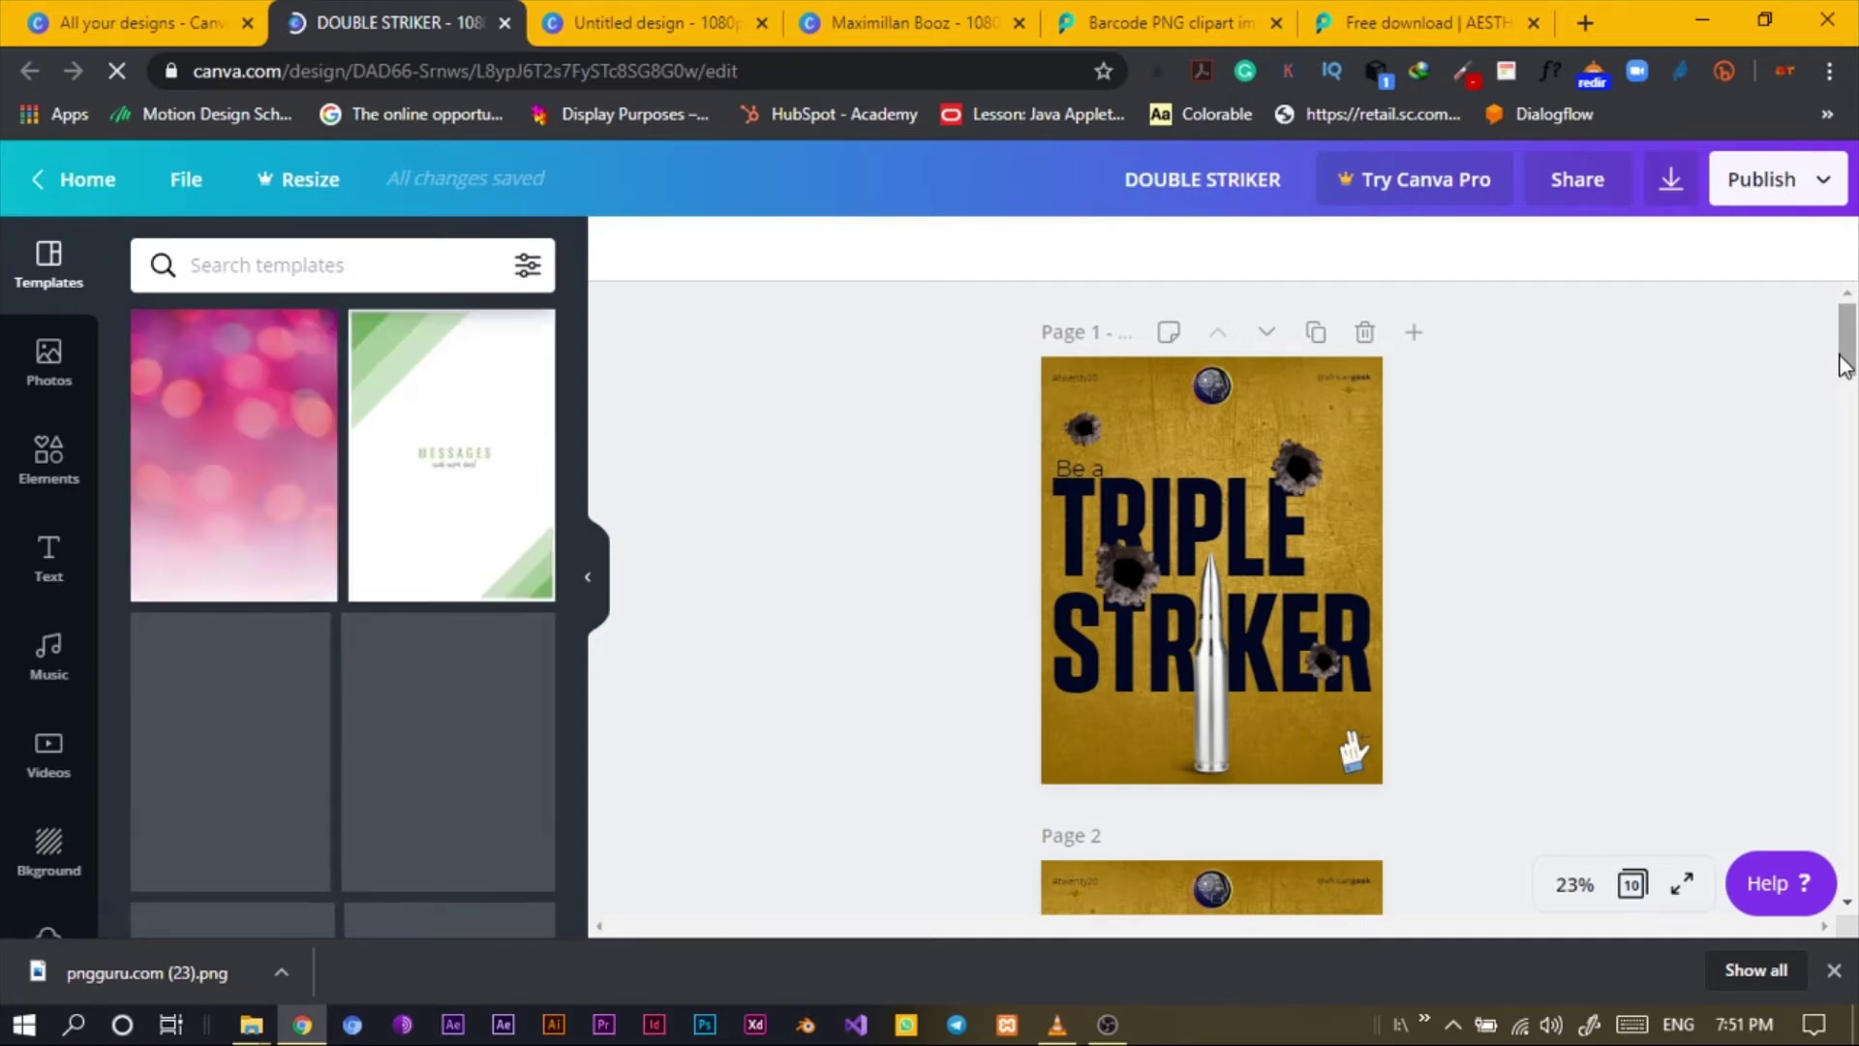
{"action": "left_click_drag", "start_coordinate": [1849, 344], "coordinate": [1850, 852]}
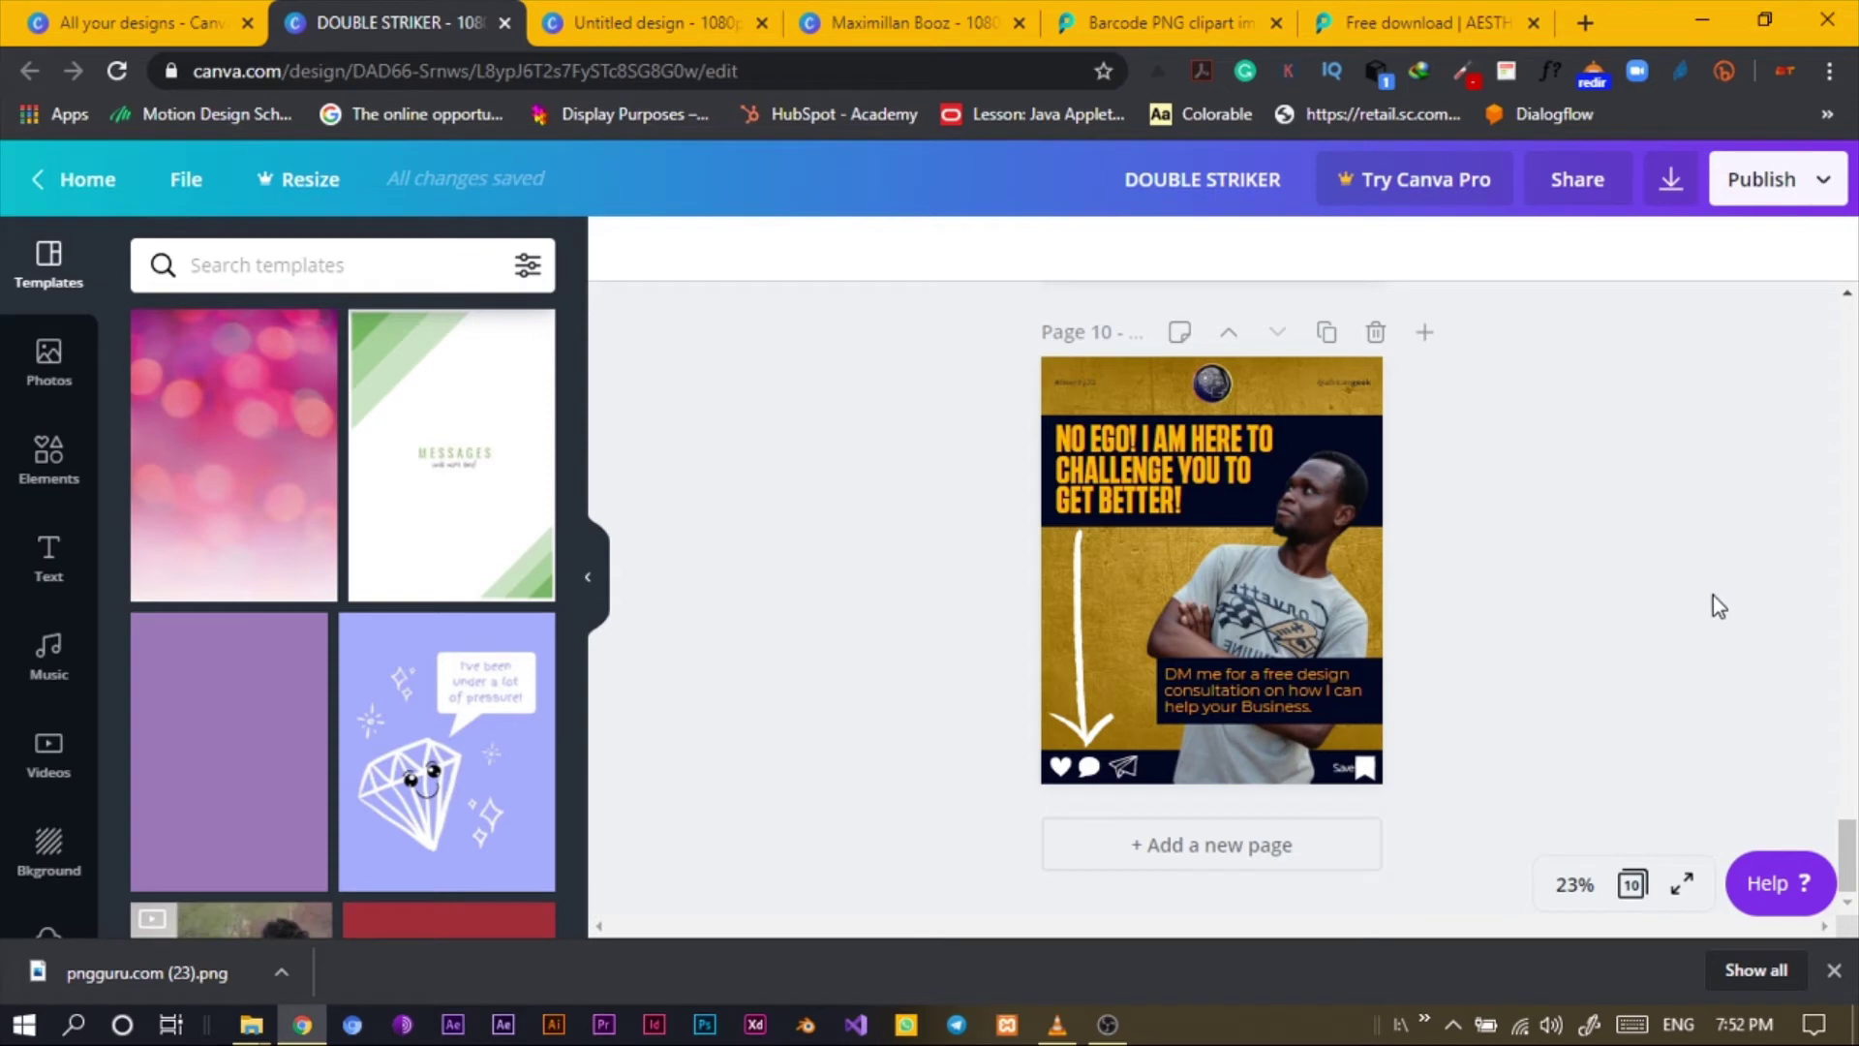
{"action": "left_click", "coordinate": [50, 457]}
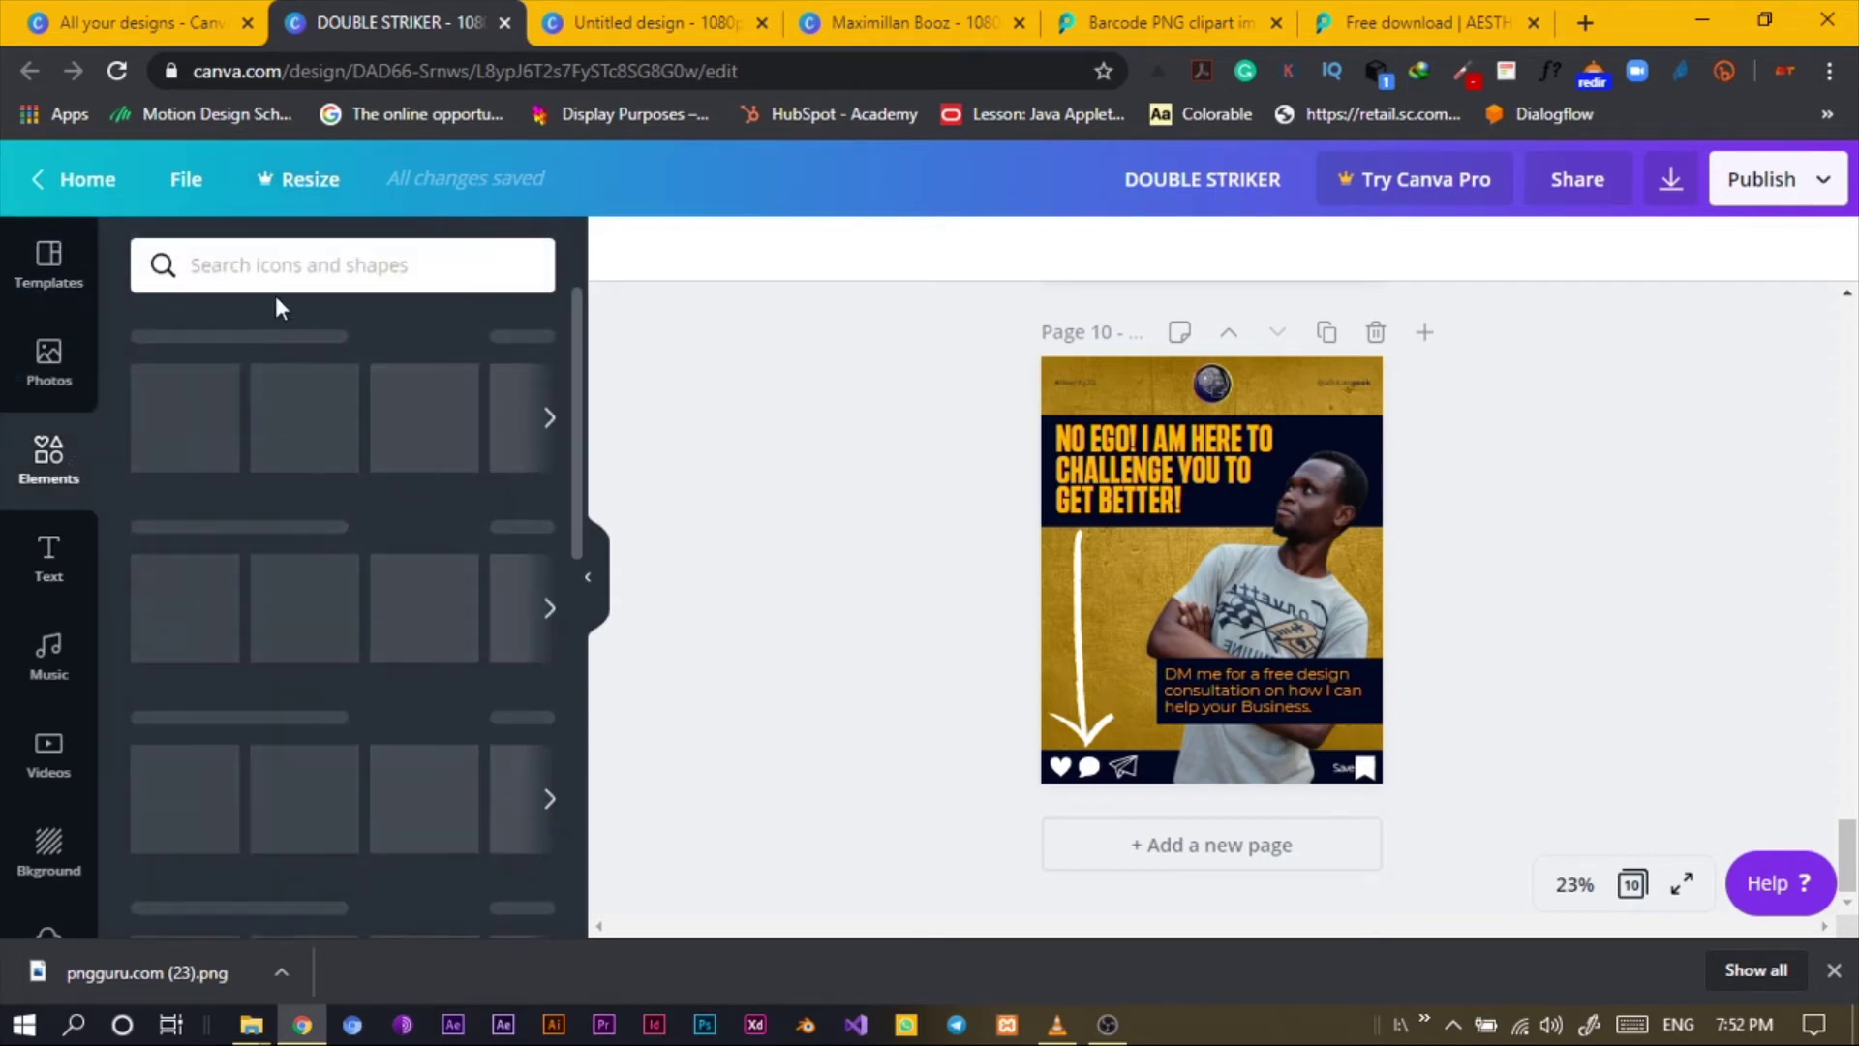
Search the Elements panel for 'bookmark' icons.
{"action": "left_click", "coordinate": [282, 276]}
{"action": "type", "text": "book"}
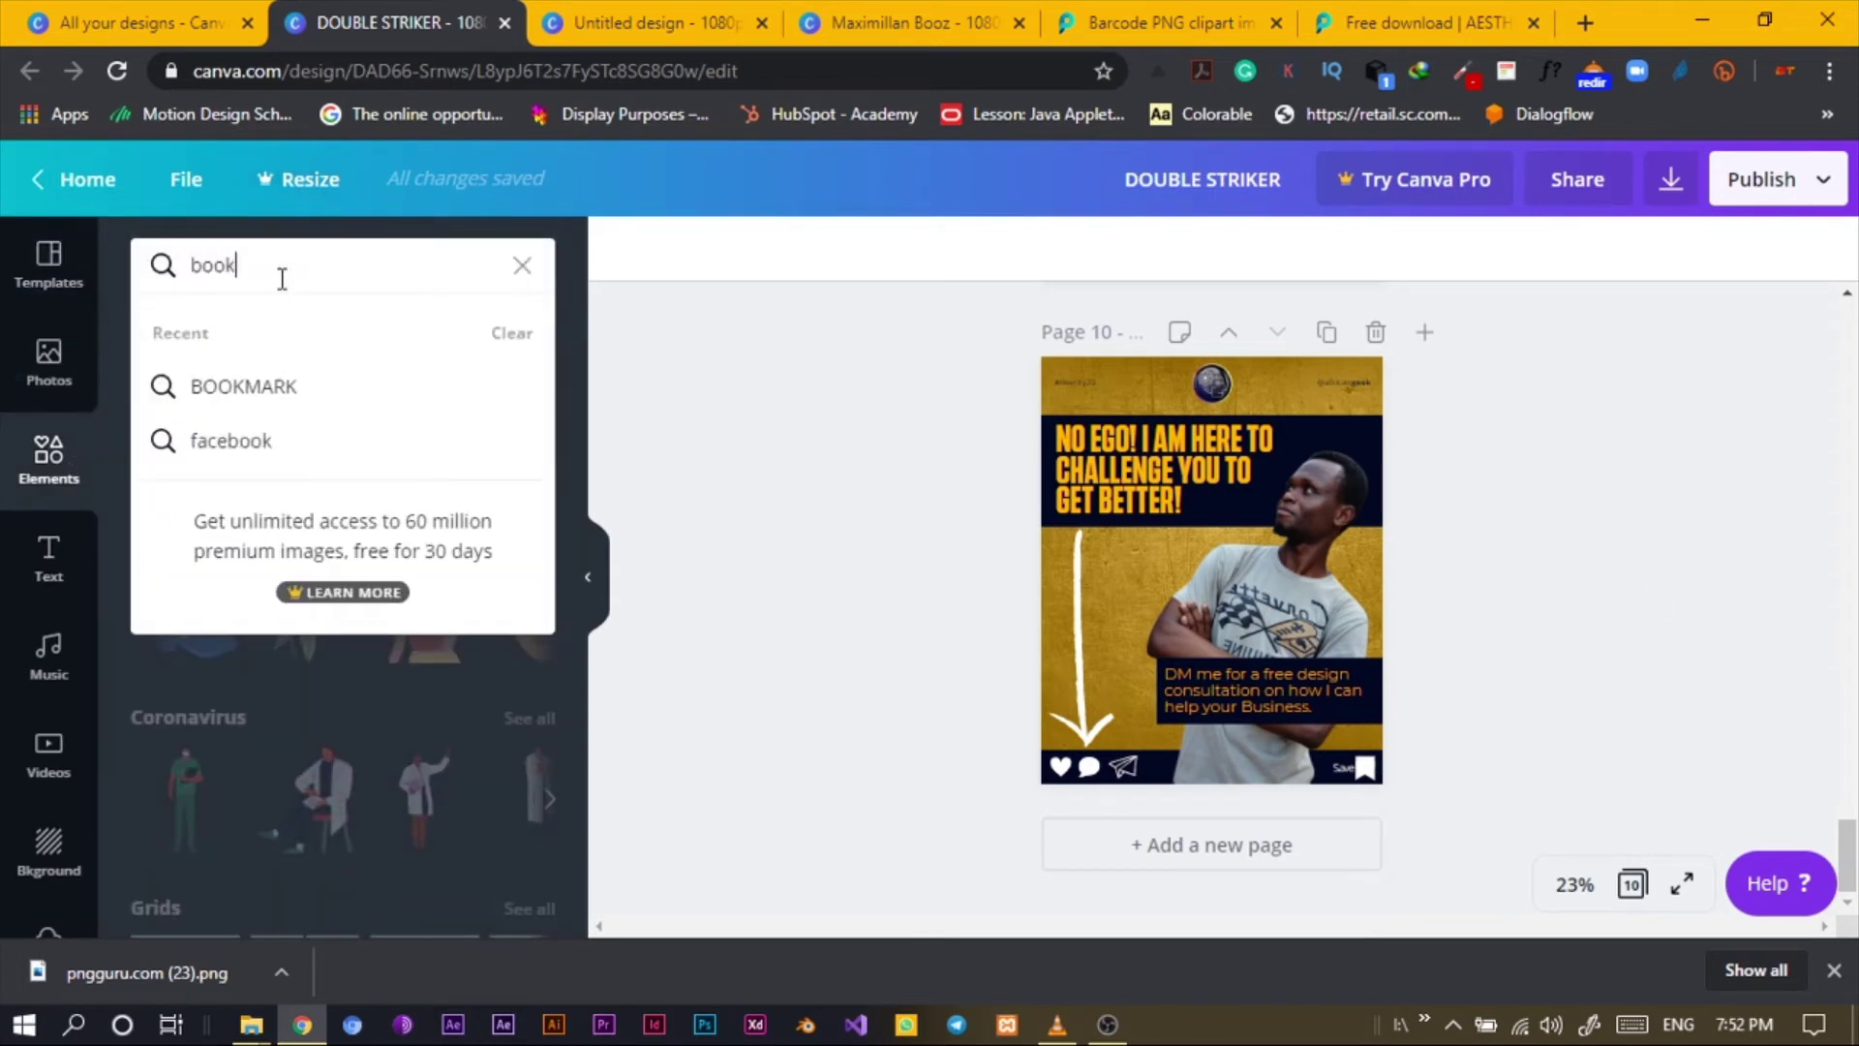
{"action": "type", "text": "ma"}
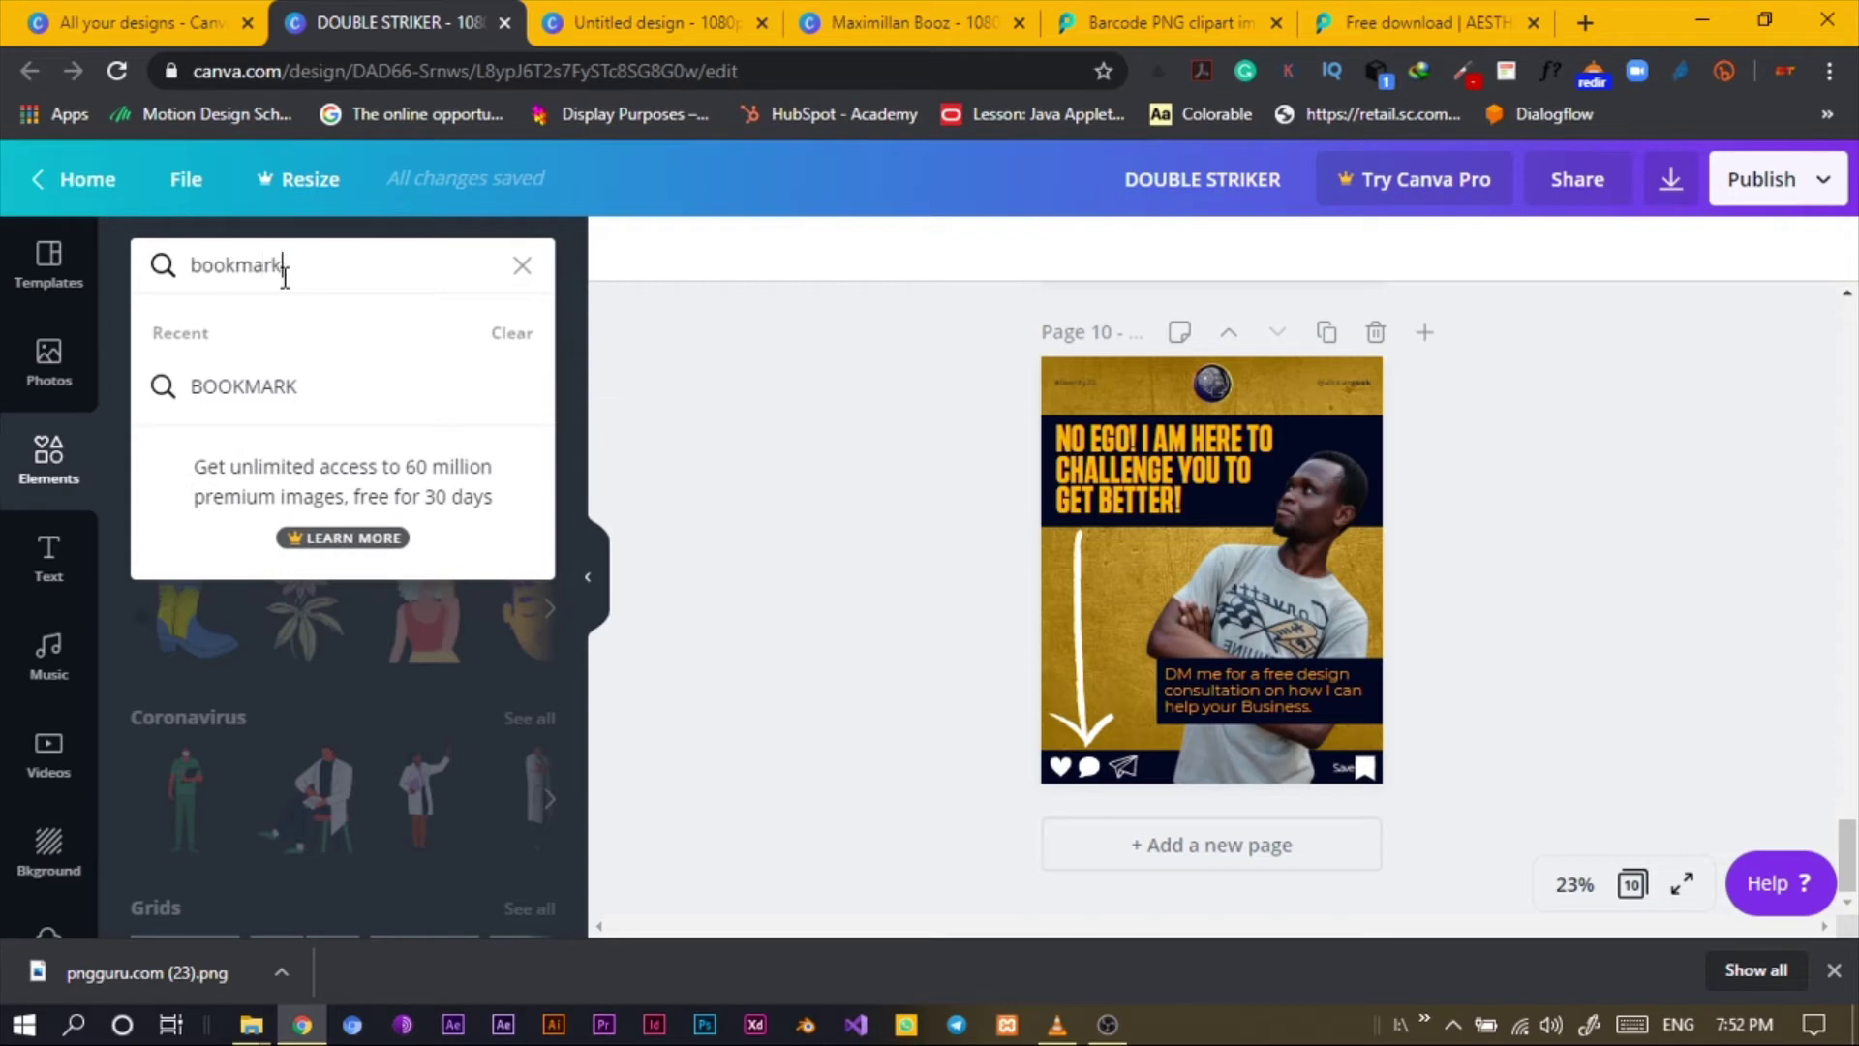
{"action": "type", "text": "rk"}
{"action": "key", "text": "Return"}
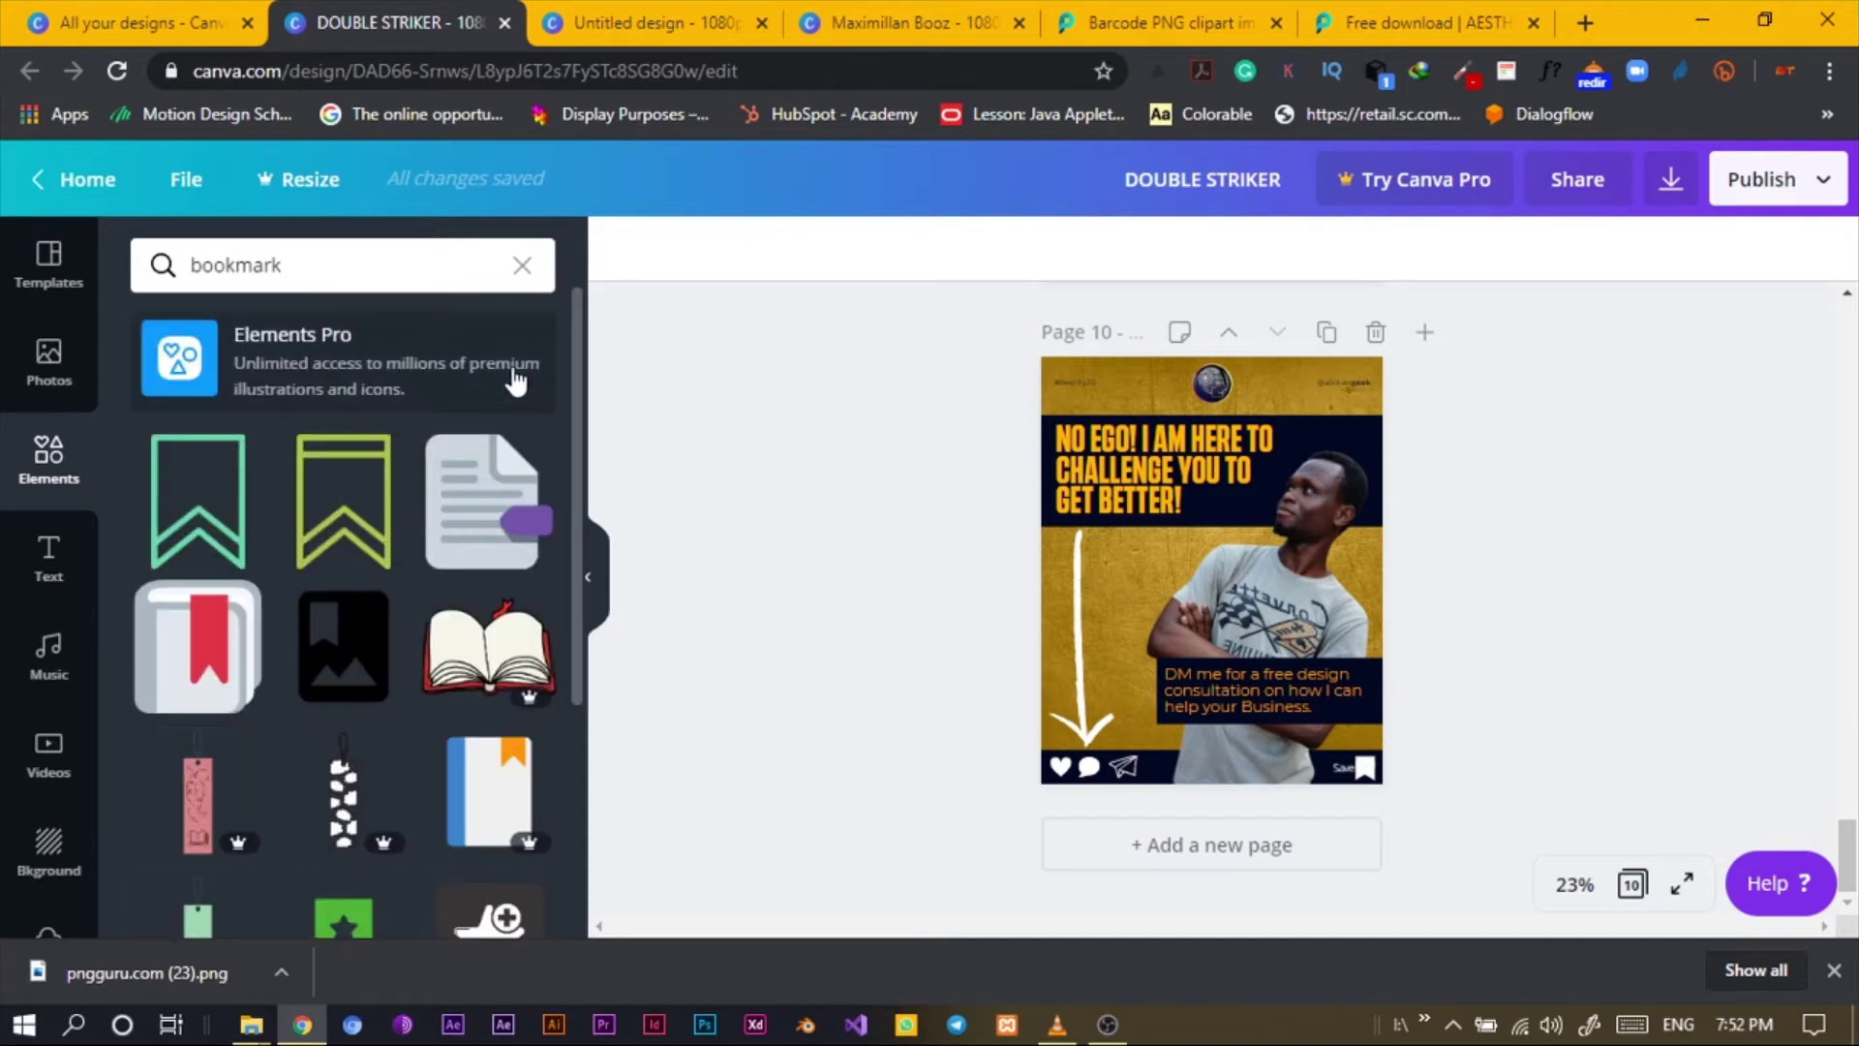
{"action": "left_click_drag", "start_coordinate": [571, 329], "coordinate": [538, 653]}
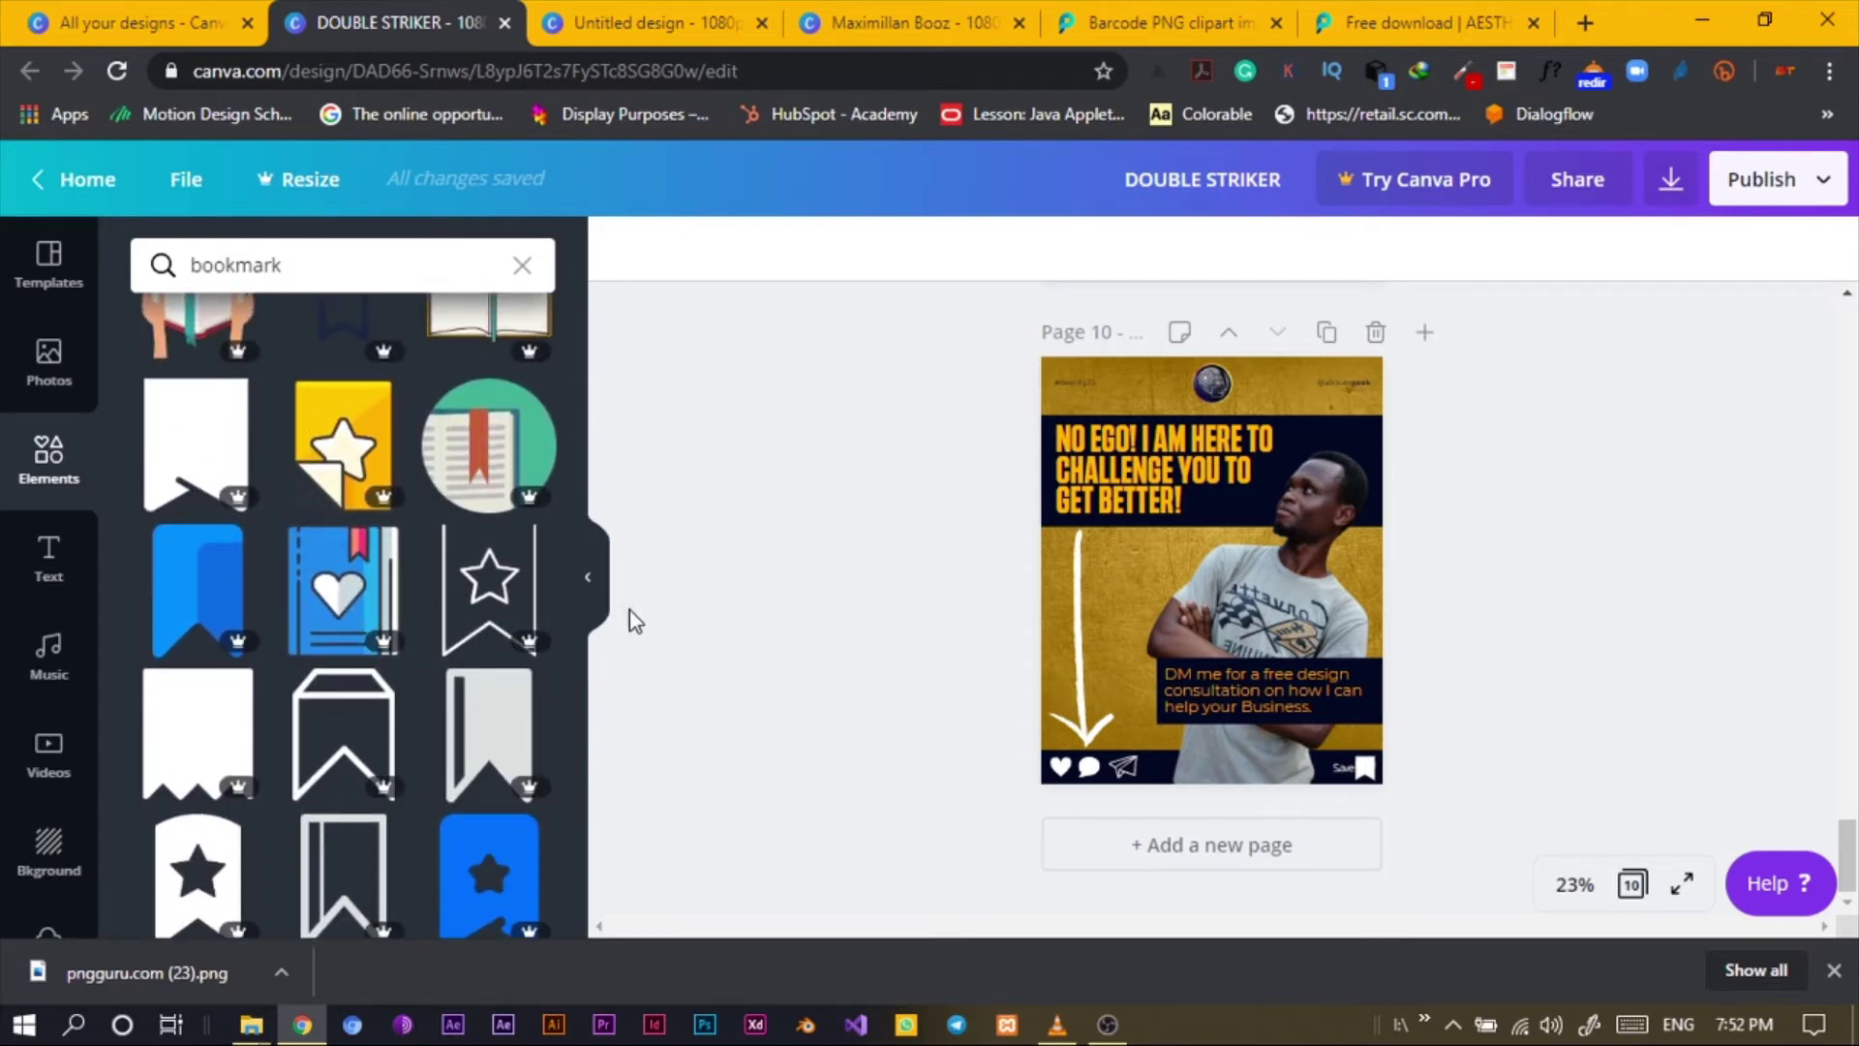
{"action": "left_click_drag", "start_coordinate": [581, 550], "coordinate": [588, 813]}
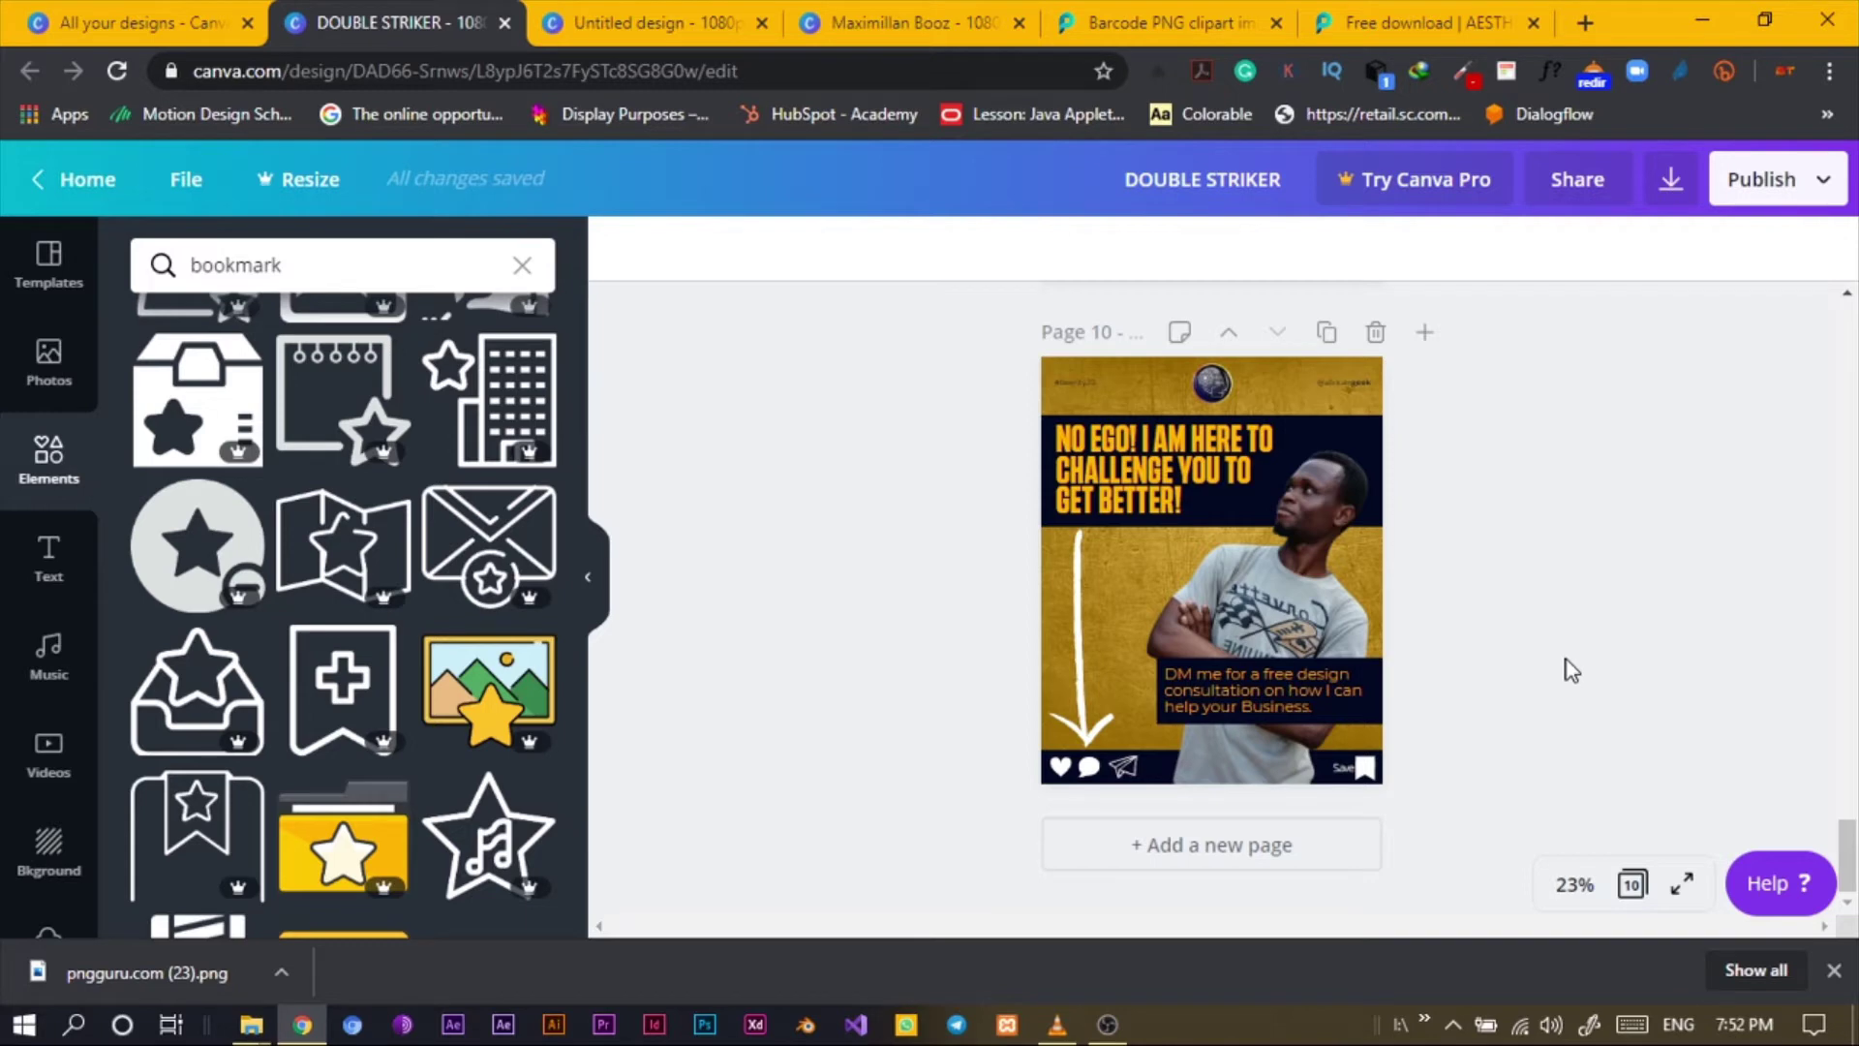
Zoom in on the post and try repositioning the Save bookmark icon beside the text.
{"action": "key", "text": "ctrl+plus"}
{"action": "key", "text": "ctrl+plus"}
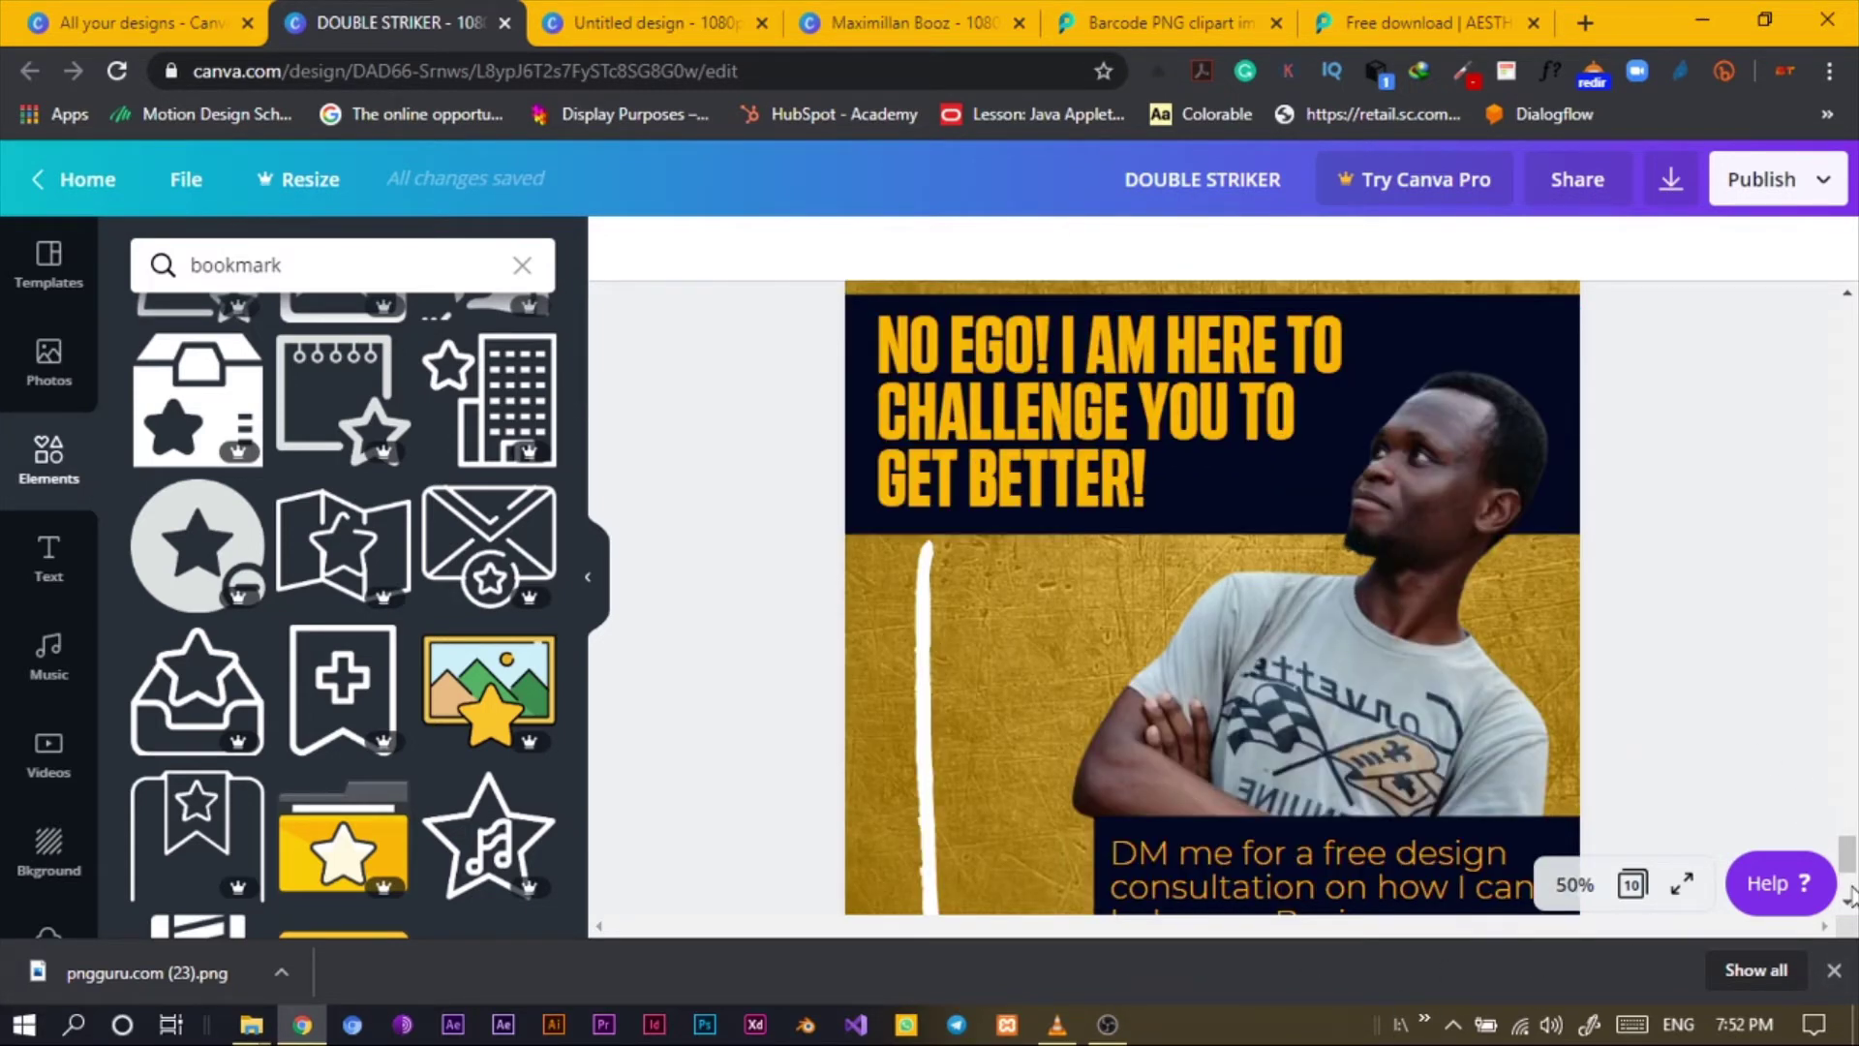
{"action": "scroll", "coordinate": [1851, 896], "scroll_direction": "down", "scroll_amount": 3}
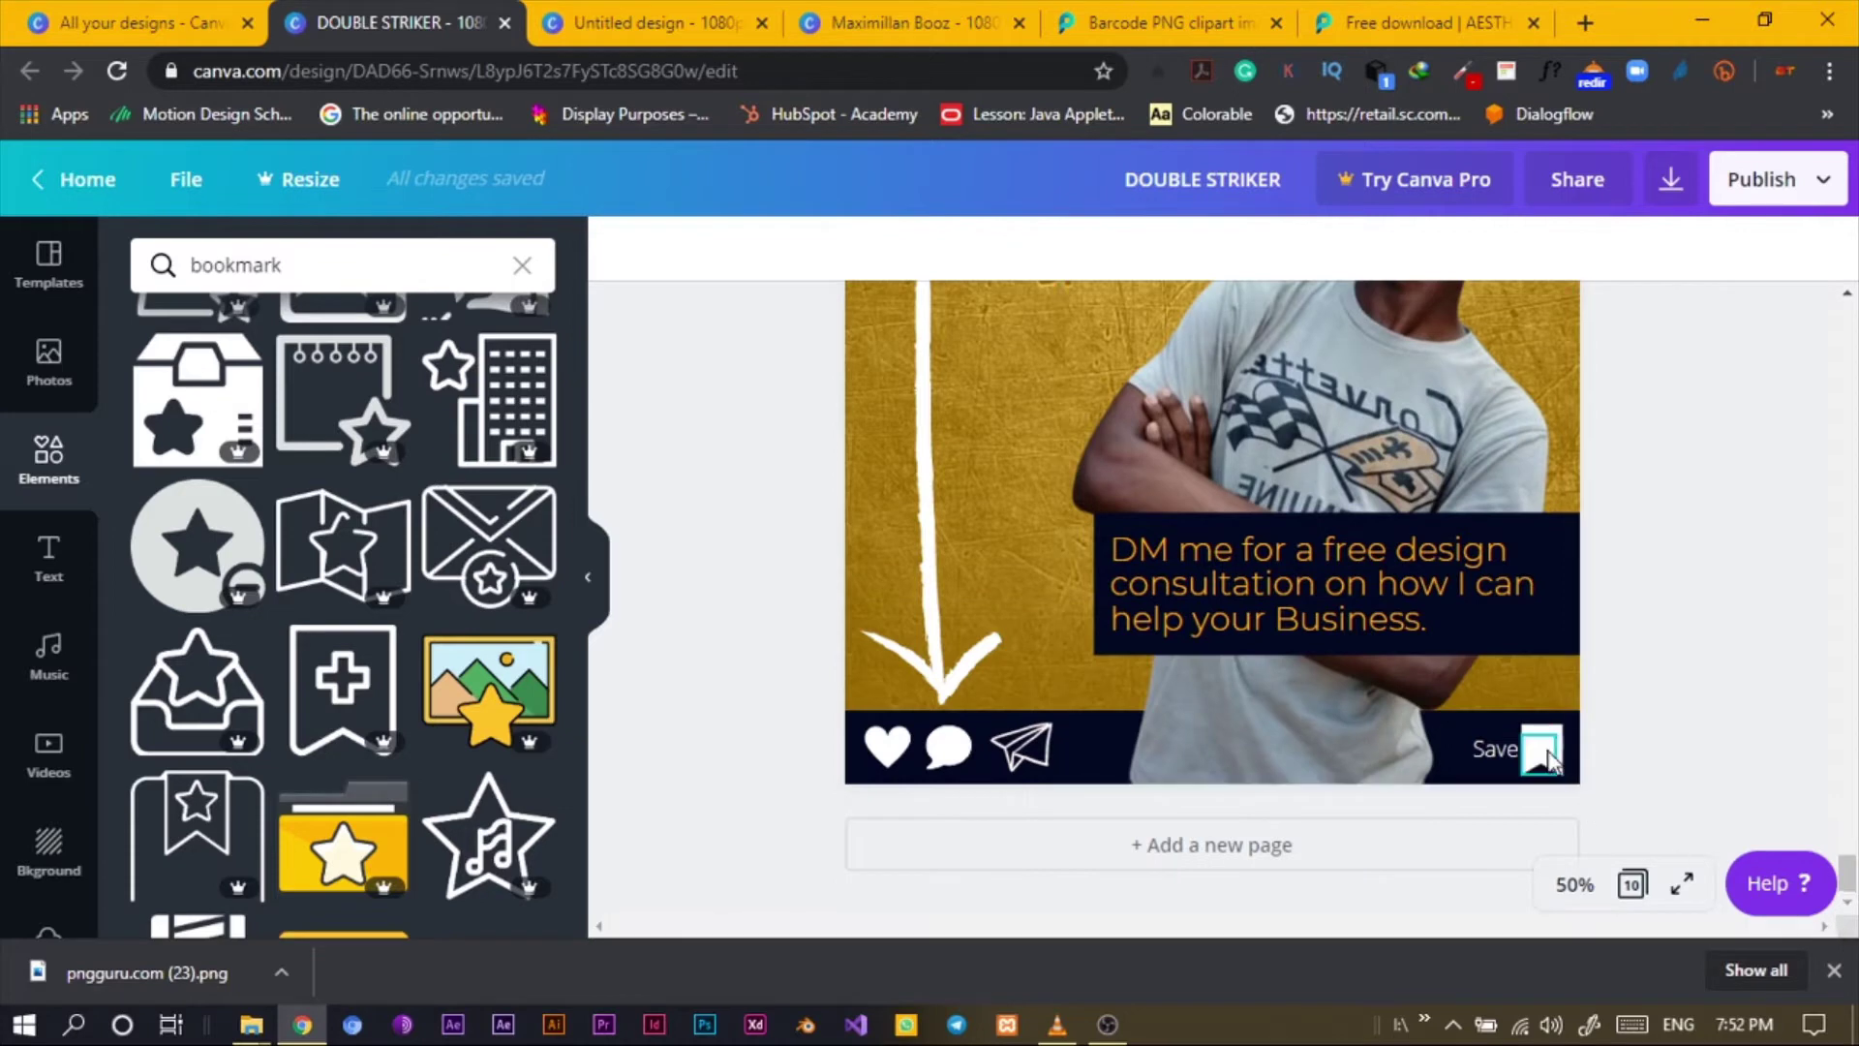
{"action": "left_click_drag", "start_coordinate": [1546, 756], "coordinate": [1545, 676]}
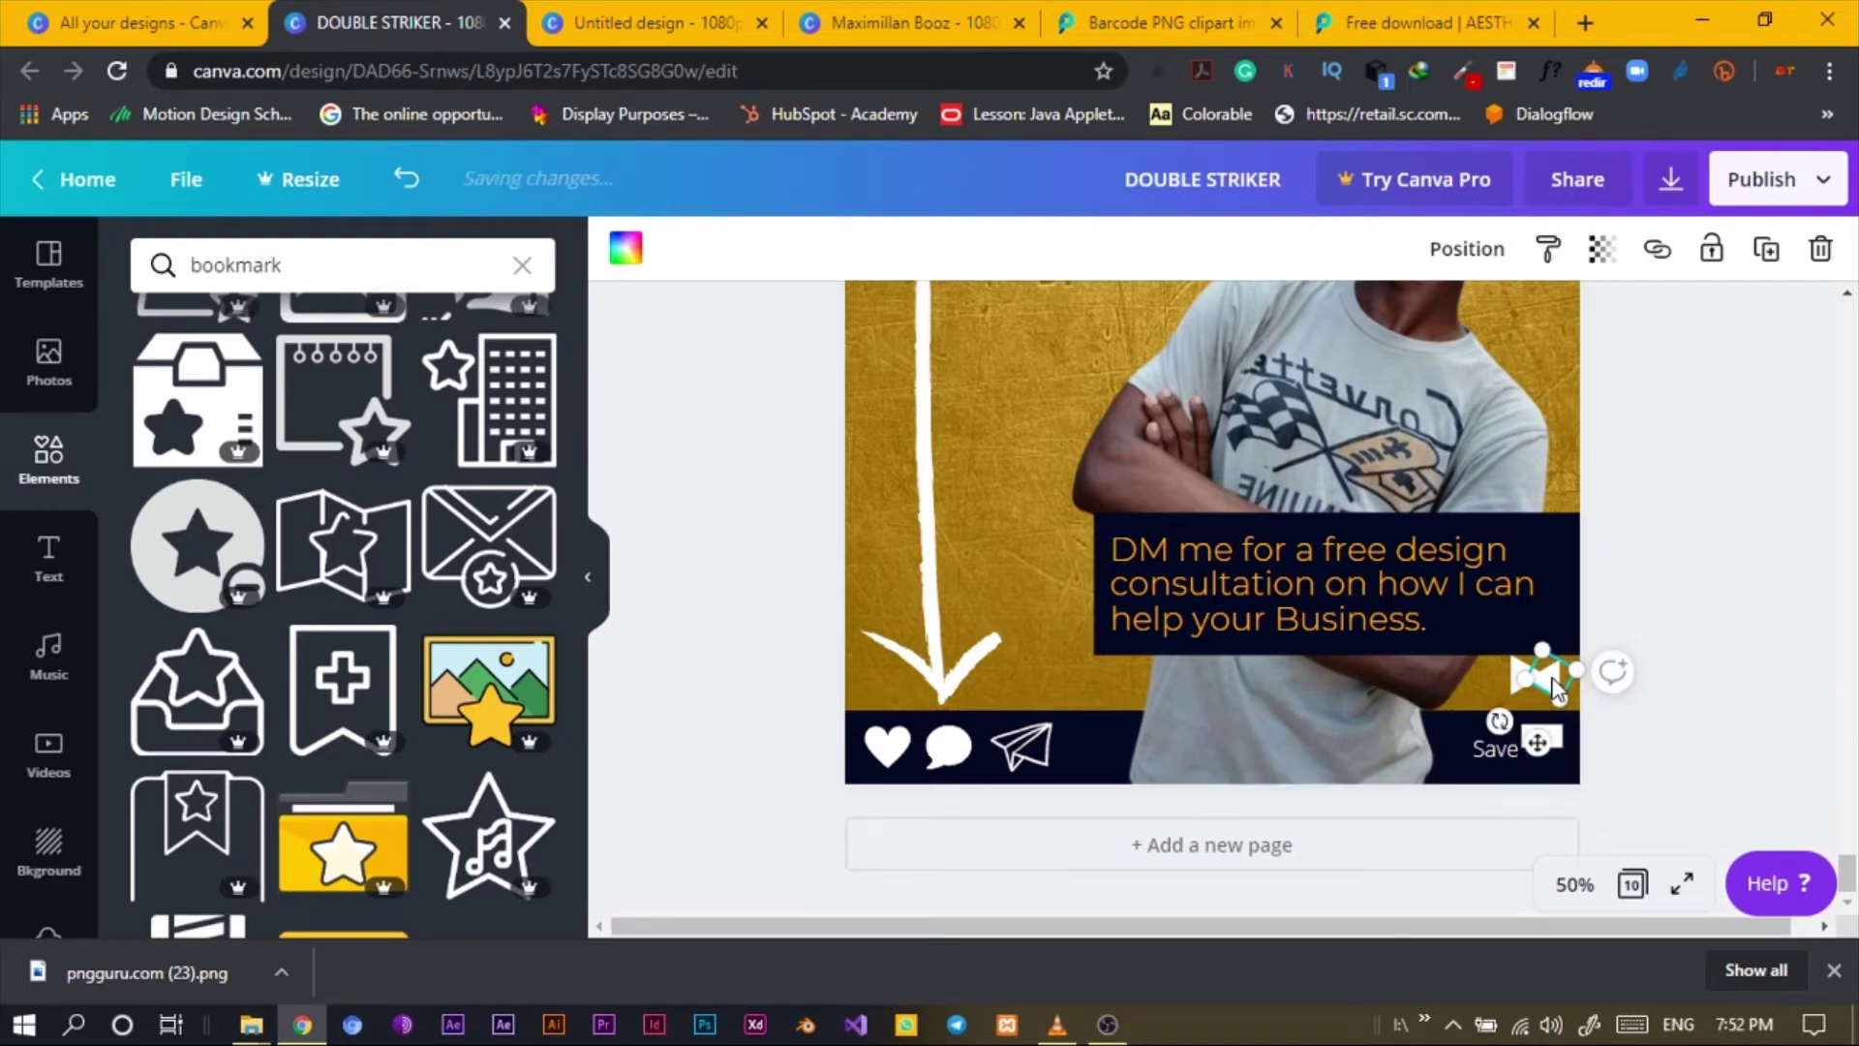
{"action": "left_click_drag", "start_coordinate": [1554, 682], "coordinate": [1550, 673]}
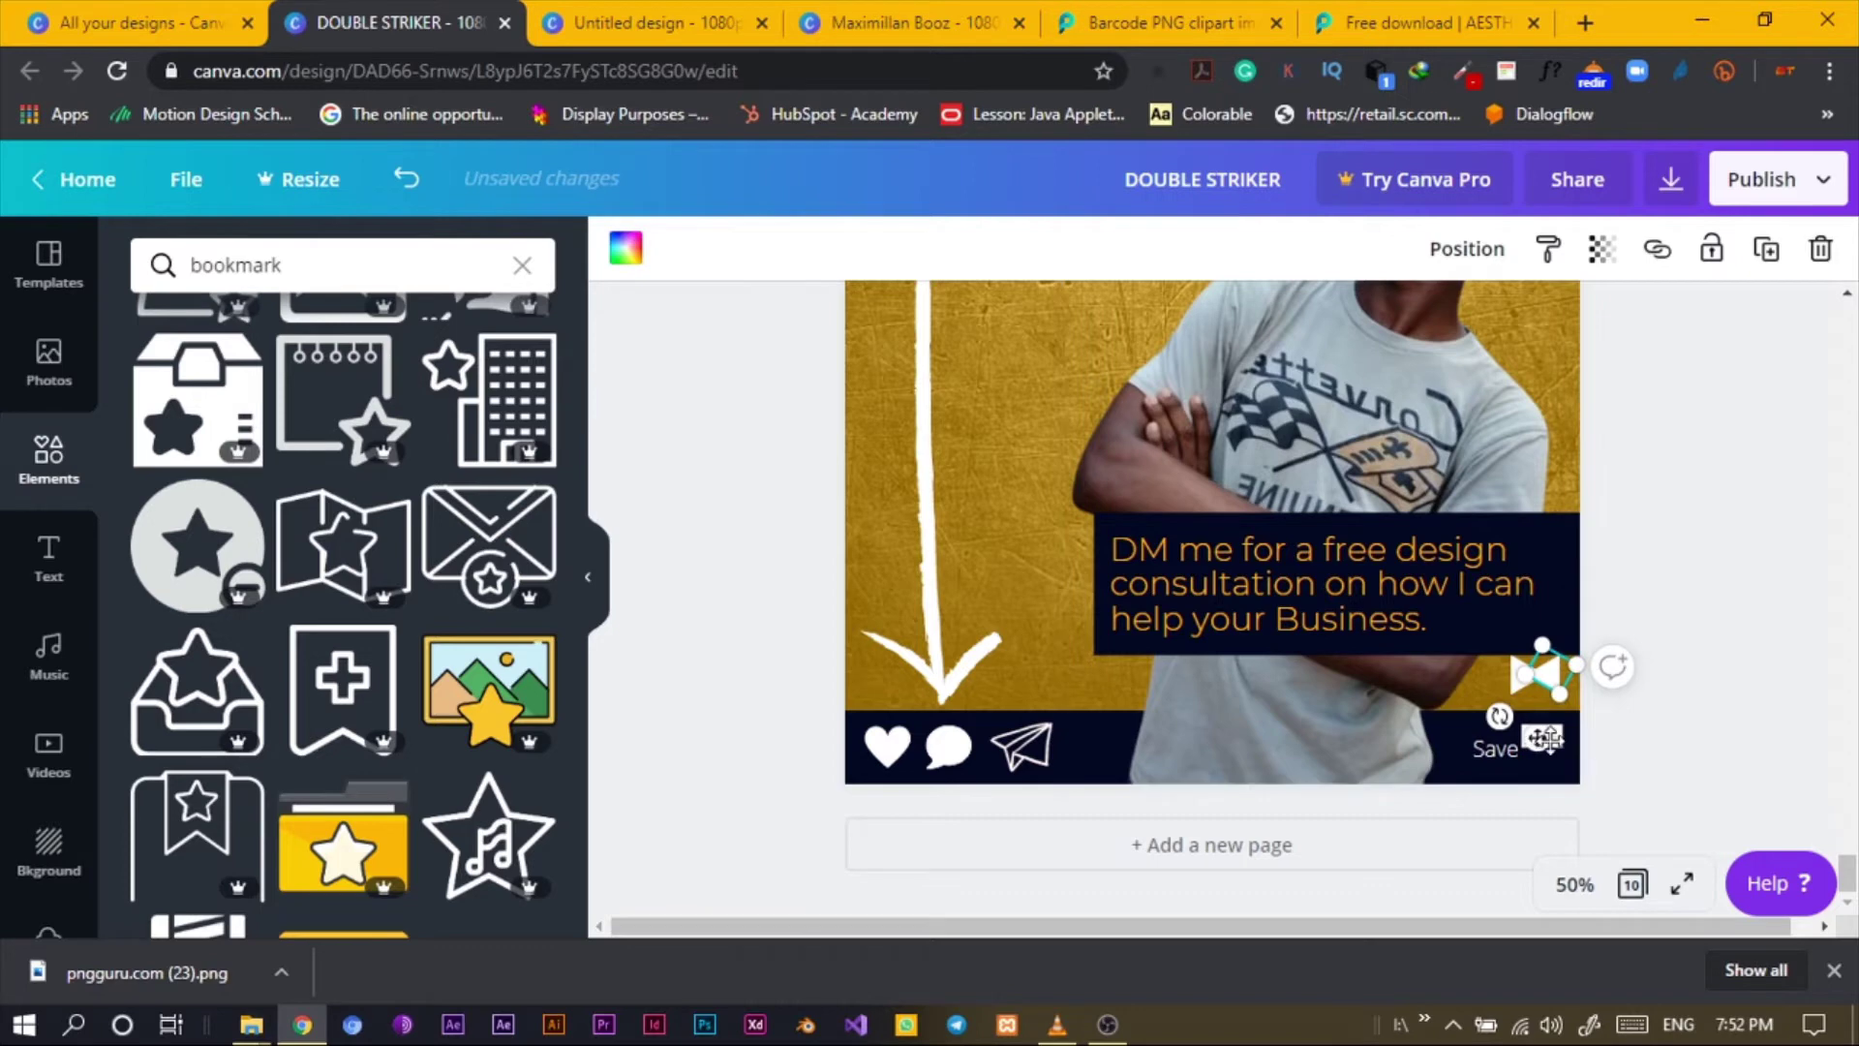
{"action": "left_click", "coordinate": [1640, 759]}
{"action": "left_click", "coordinate": [1544, 680]}
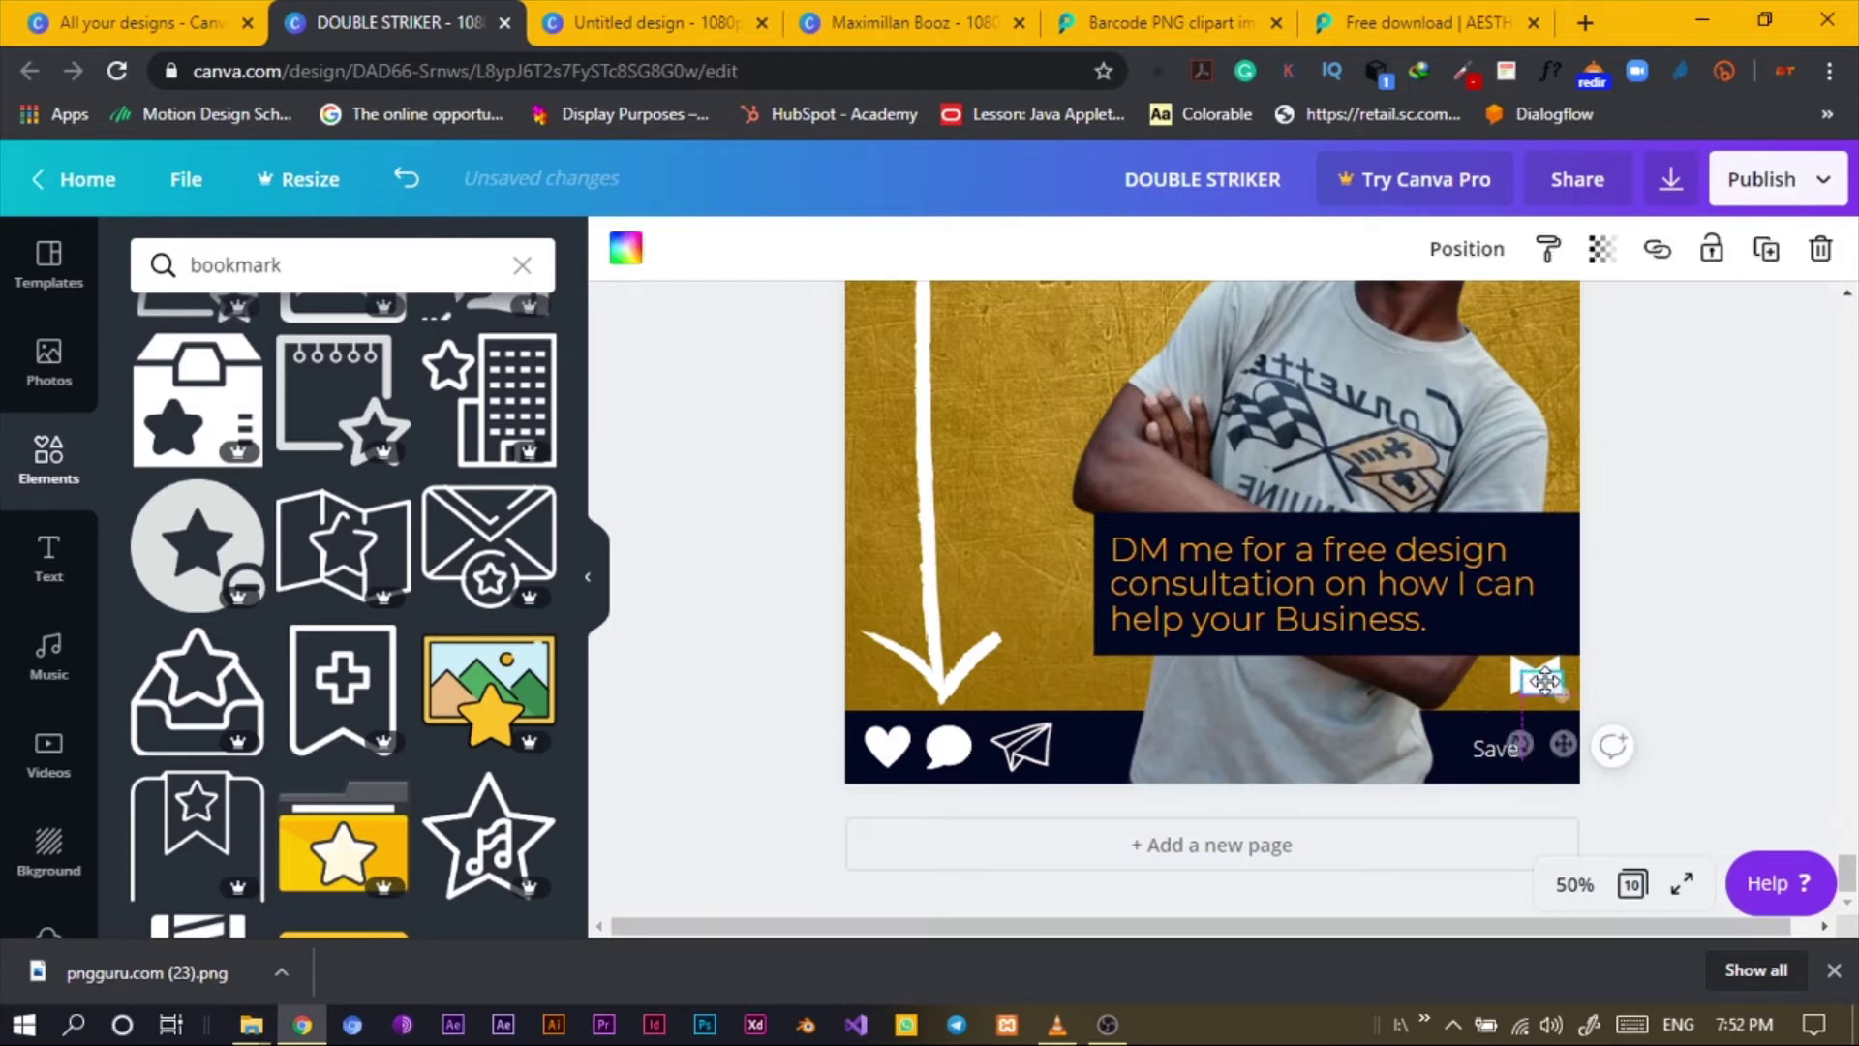
{"action": "left_click_drag", "start_coordinate": [1545, 681], "coordinate": [1532, 662]}
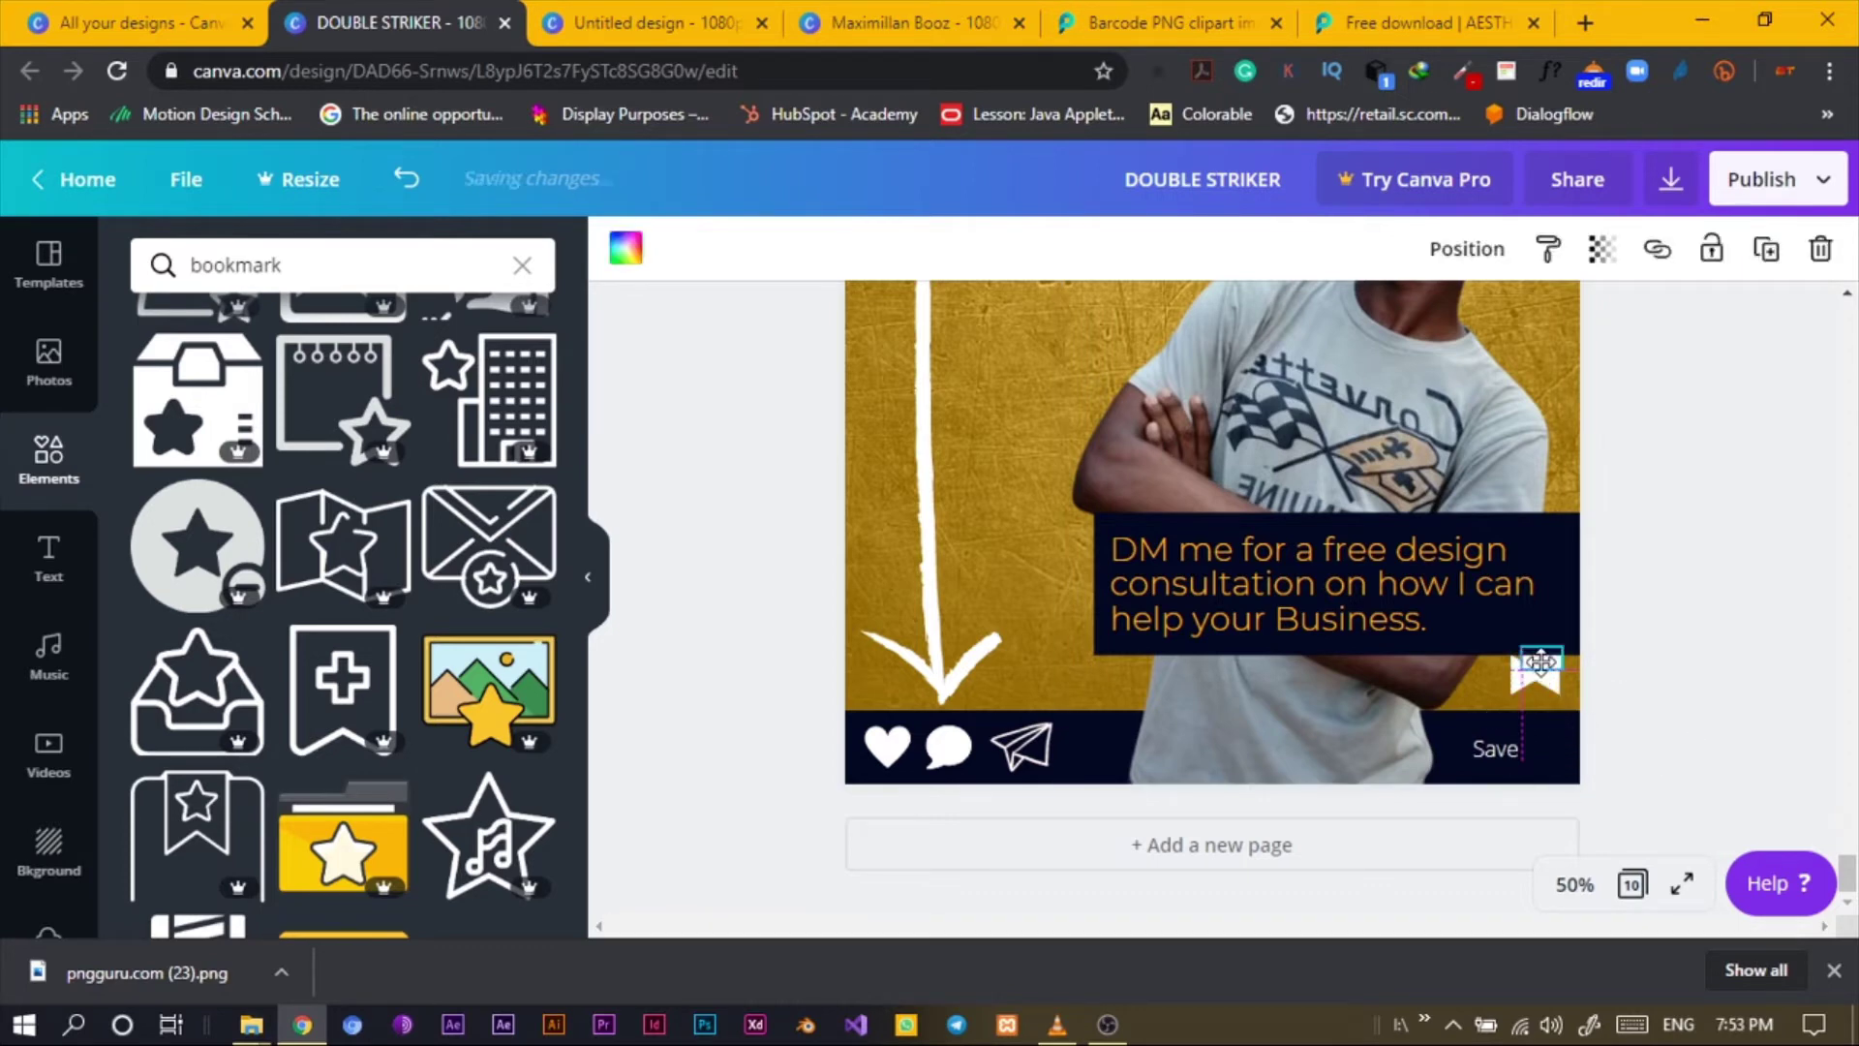
Undo the bookmark icon move, deselect it, and close the DOUBLE STRIKER design.
{"action": "left_click", "coordinate": [1740, 736]}
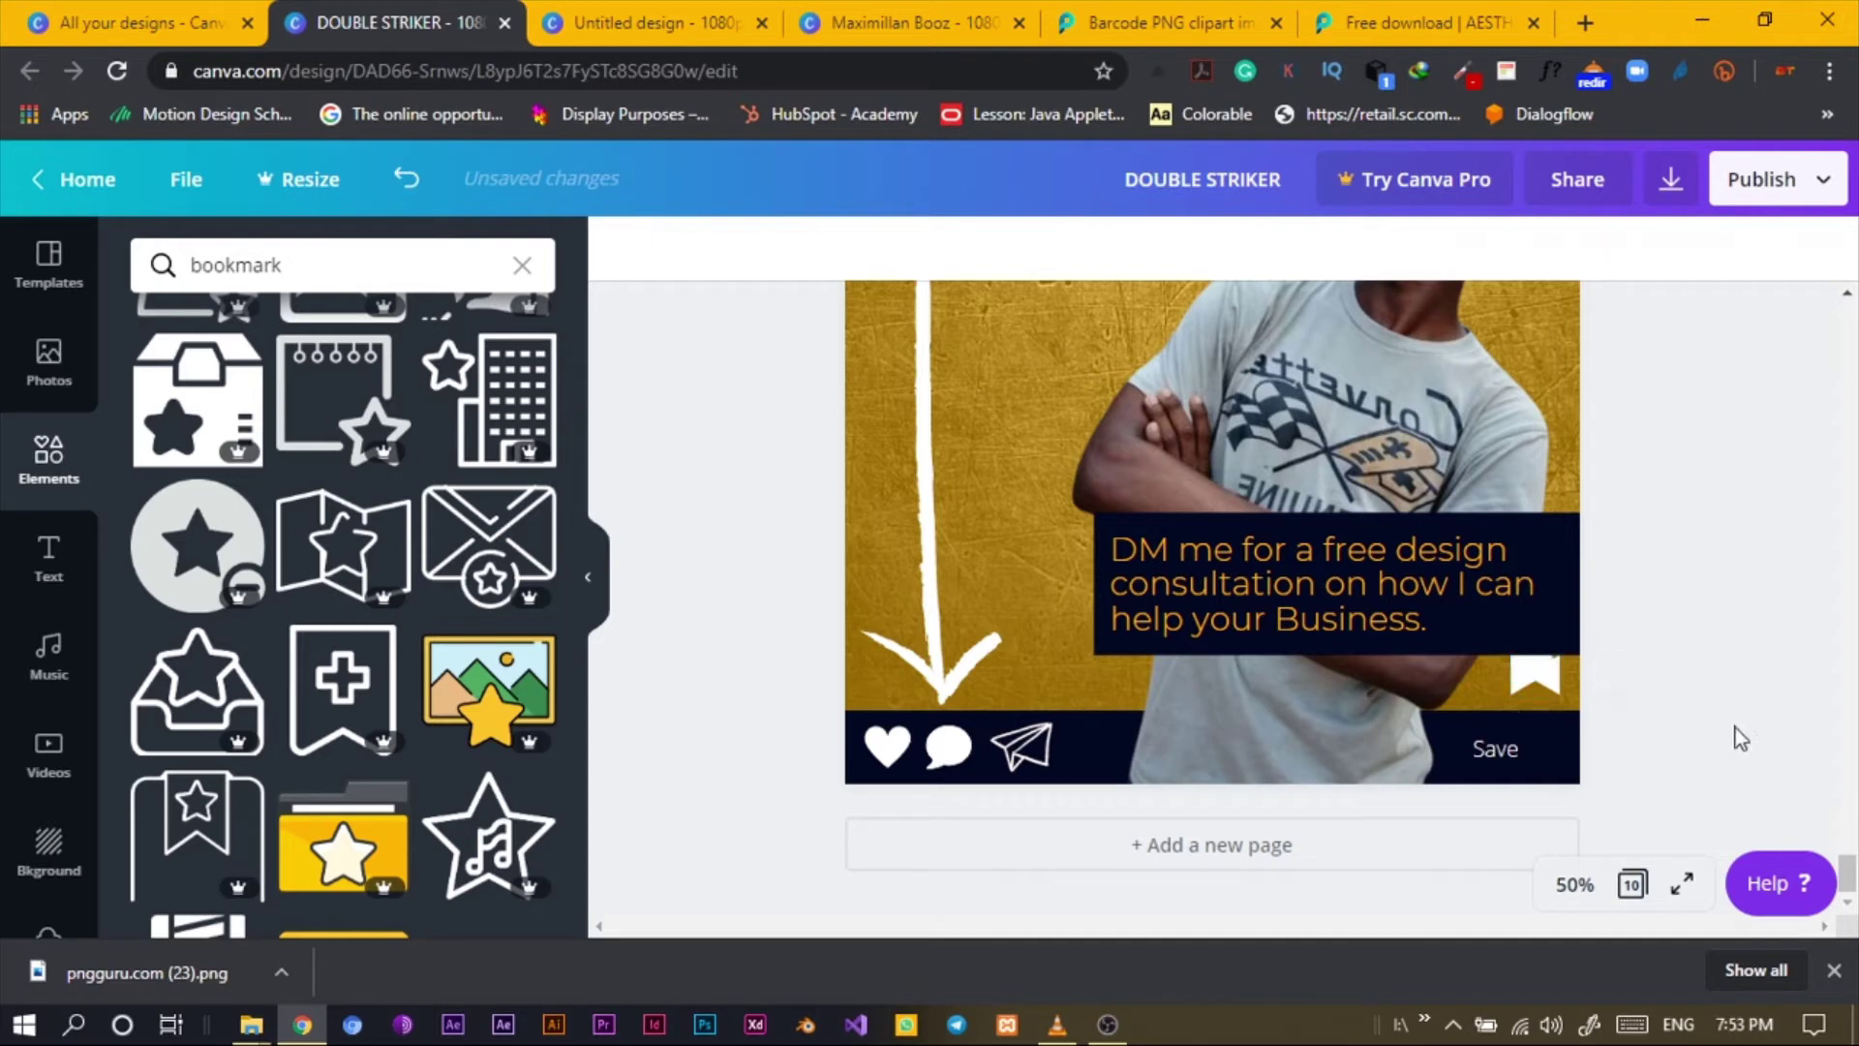
{"action": "key", "text": "ctrl+z"}
{"action": "key", "text": "ctrl+z"}
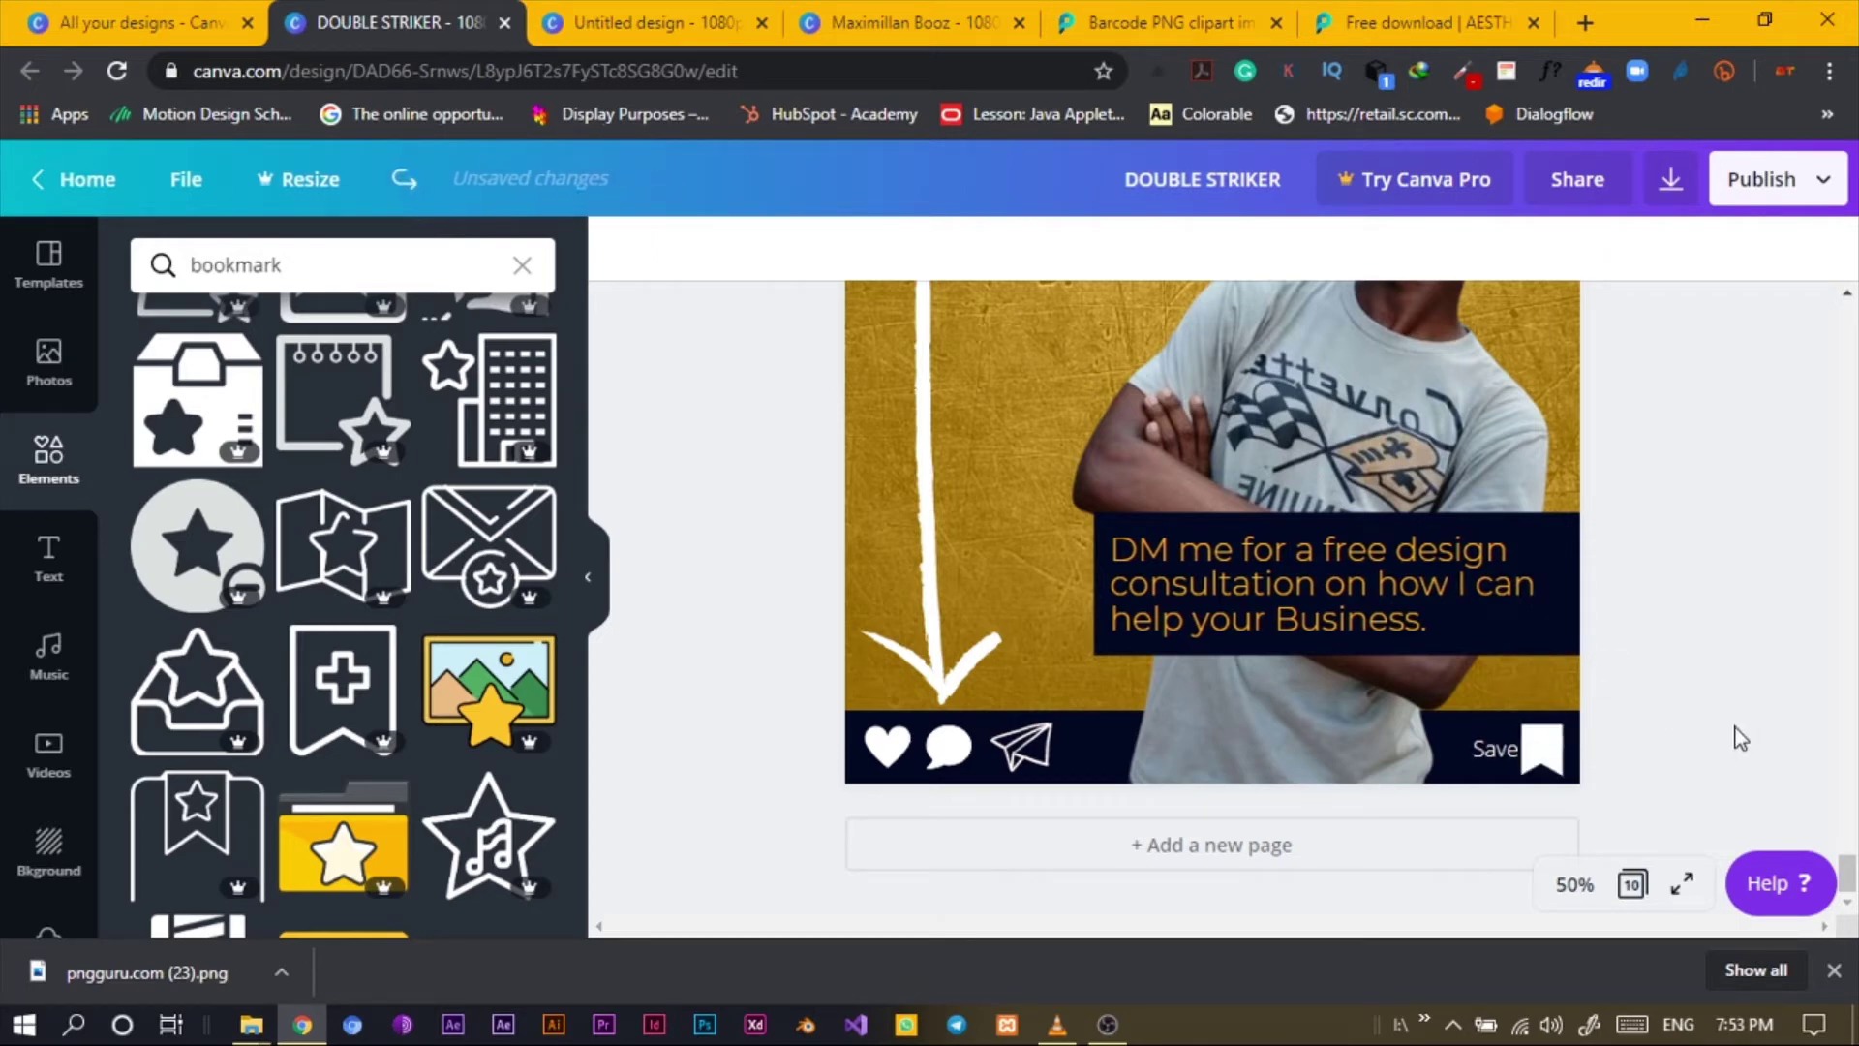
{"action": "left_click_drag", "start_coordinate": [1539, 751], "coordinate": [1561, 770]}
{"action": "left_click", "coordinate": [1751, 675]}
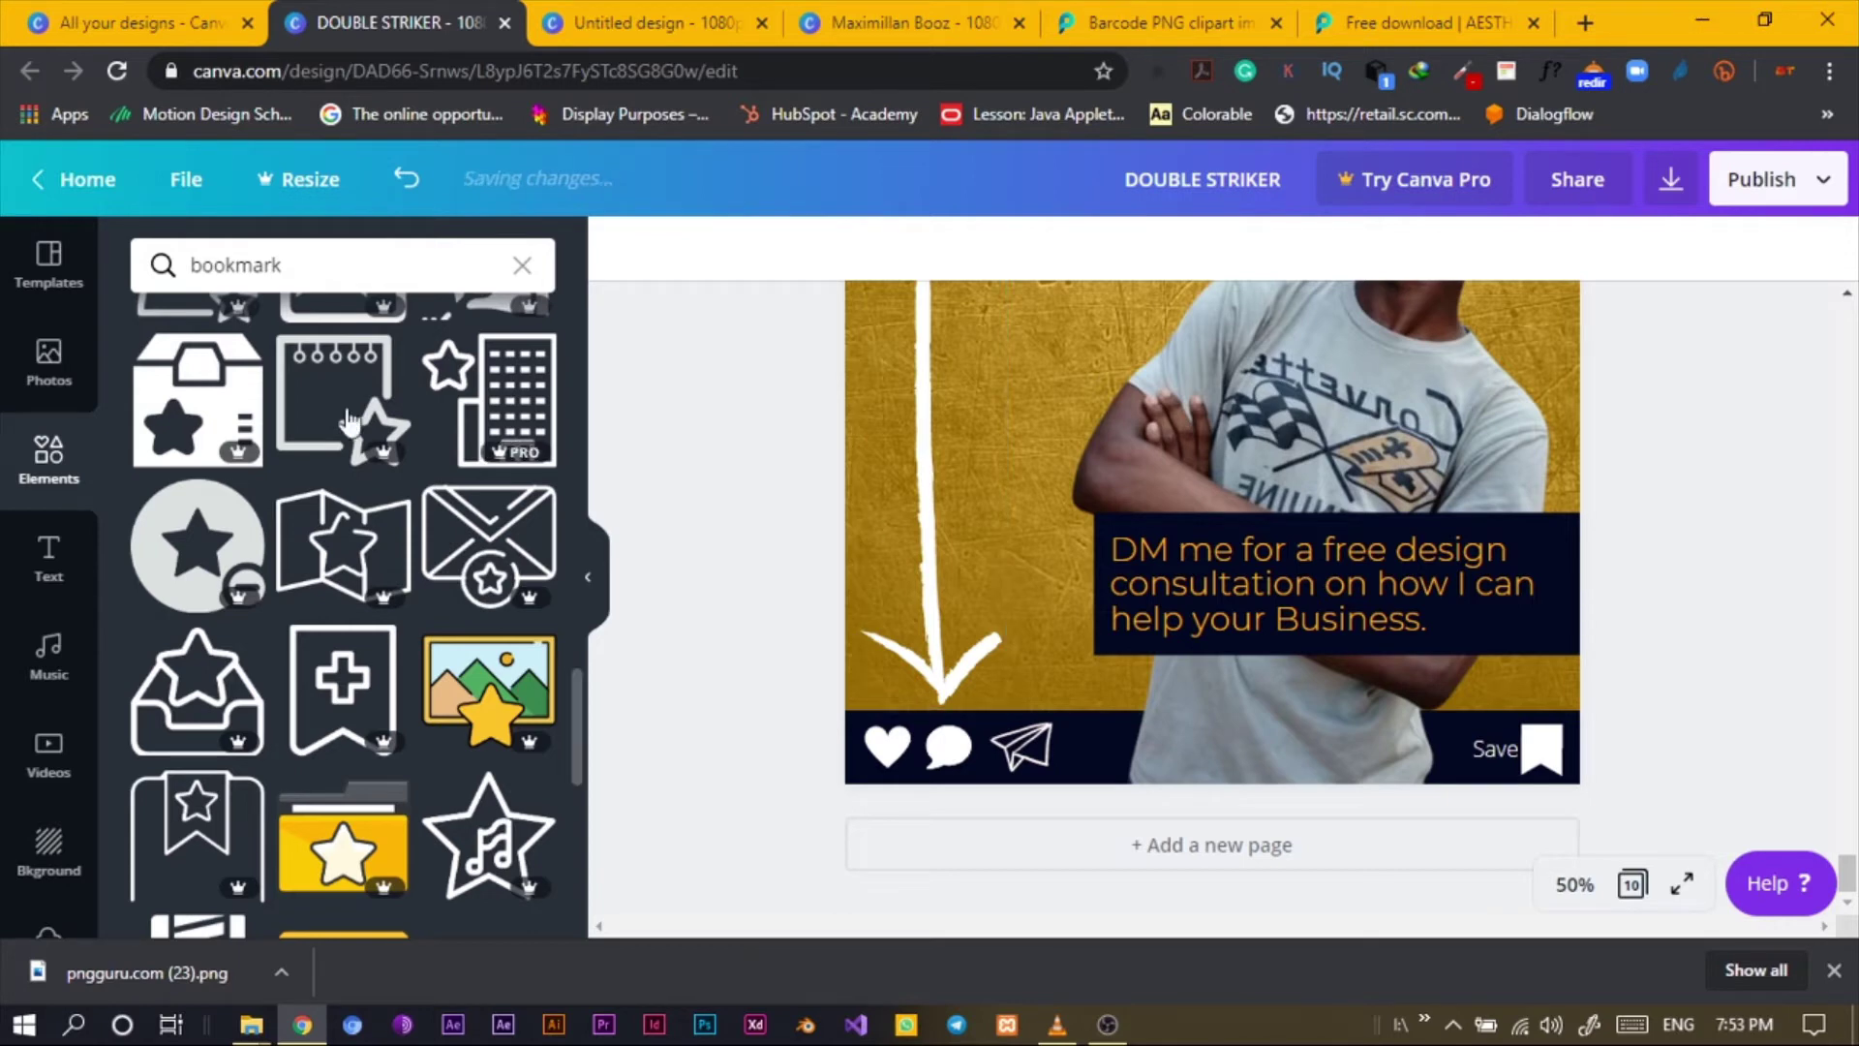
{"action": "left_click", "coordinate": [504, 23]}
Add the grey circle from Recently Used and size it across the yellow–navy boundary.
{"action": "left_click", "coordinate": [366, 25]}
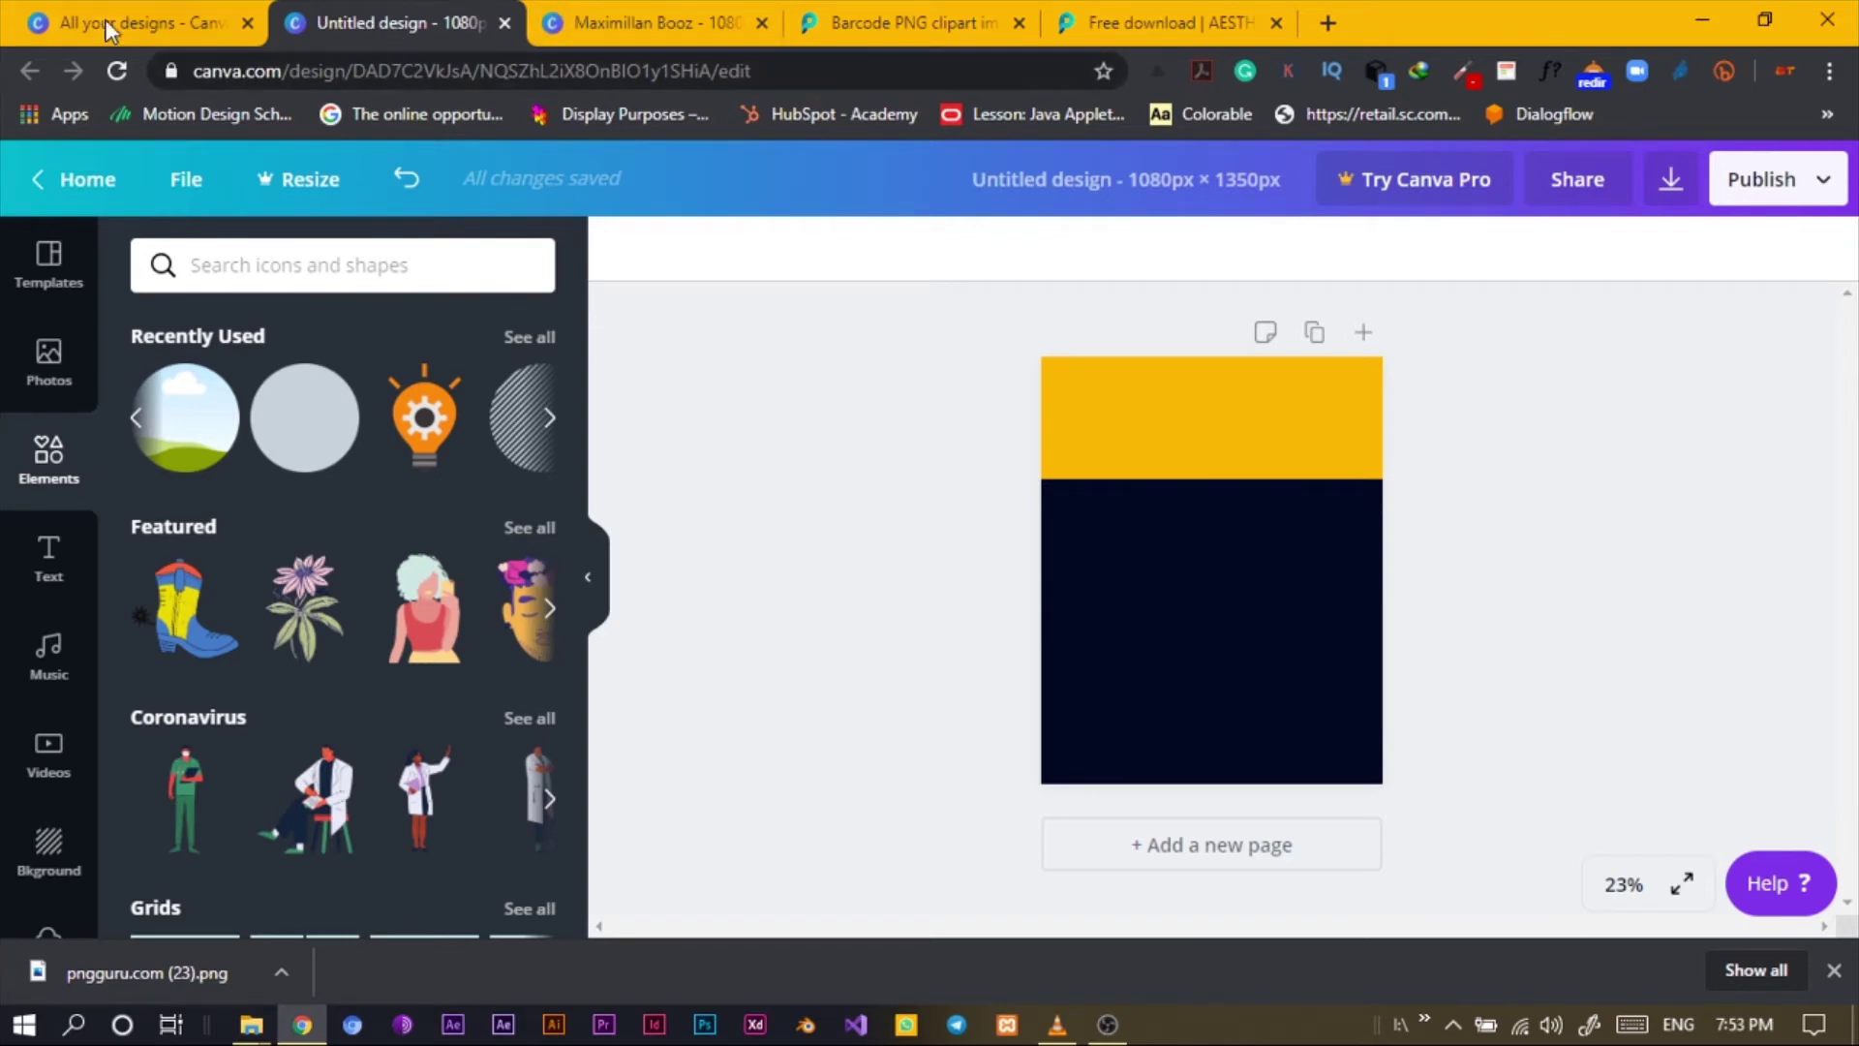
{"action": "left_click", "coordinate": [304, 417]}
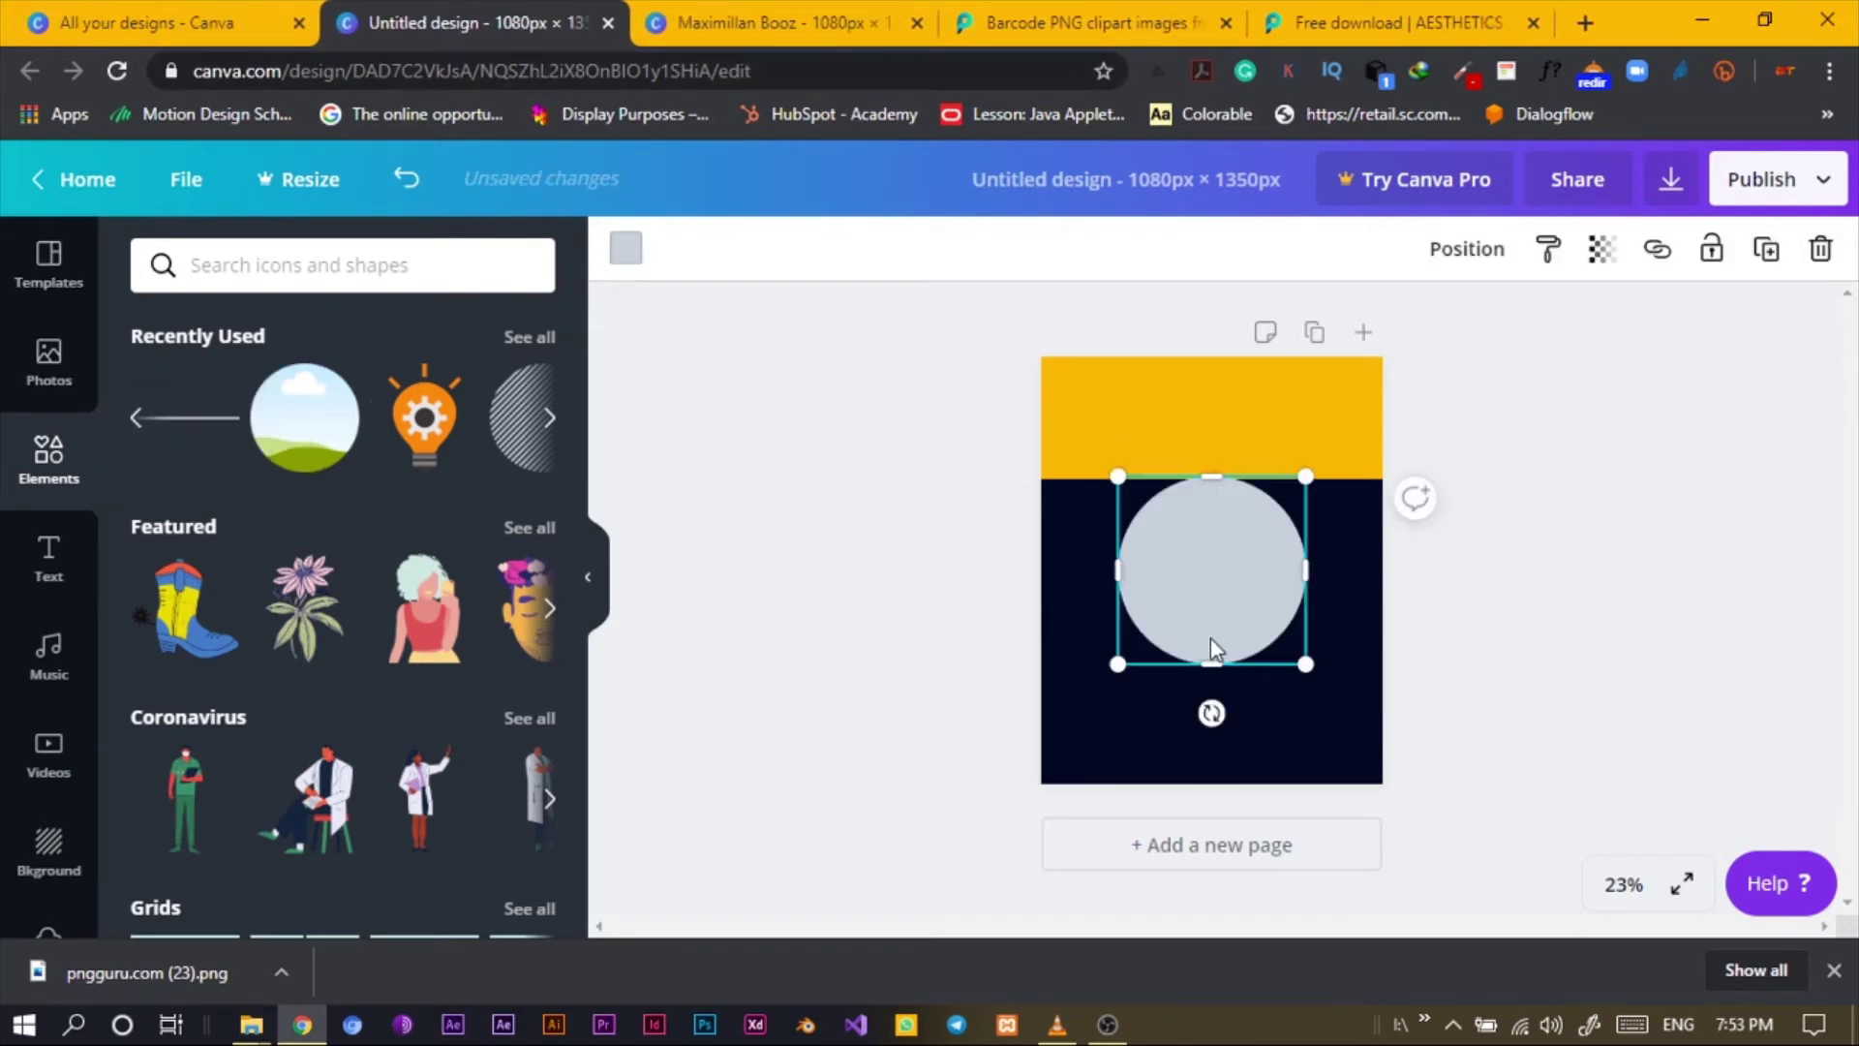
{"action": "left_click_drag", "start_coordinate": [1210, 656], "coordinate": [1192, 544]}
{"action": "key", "text": "ctrl+z"}
{"action": "left_click_drag", "start_coordinate": [1198, 548], "coordinate": [1199, 469]}
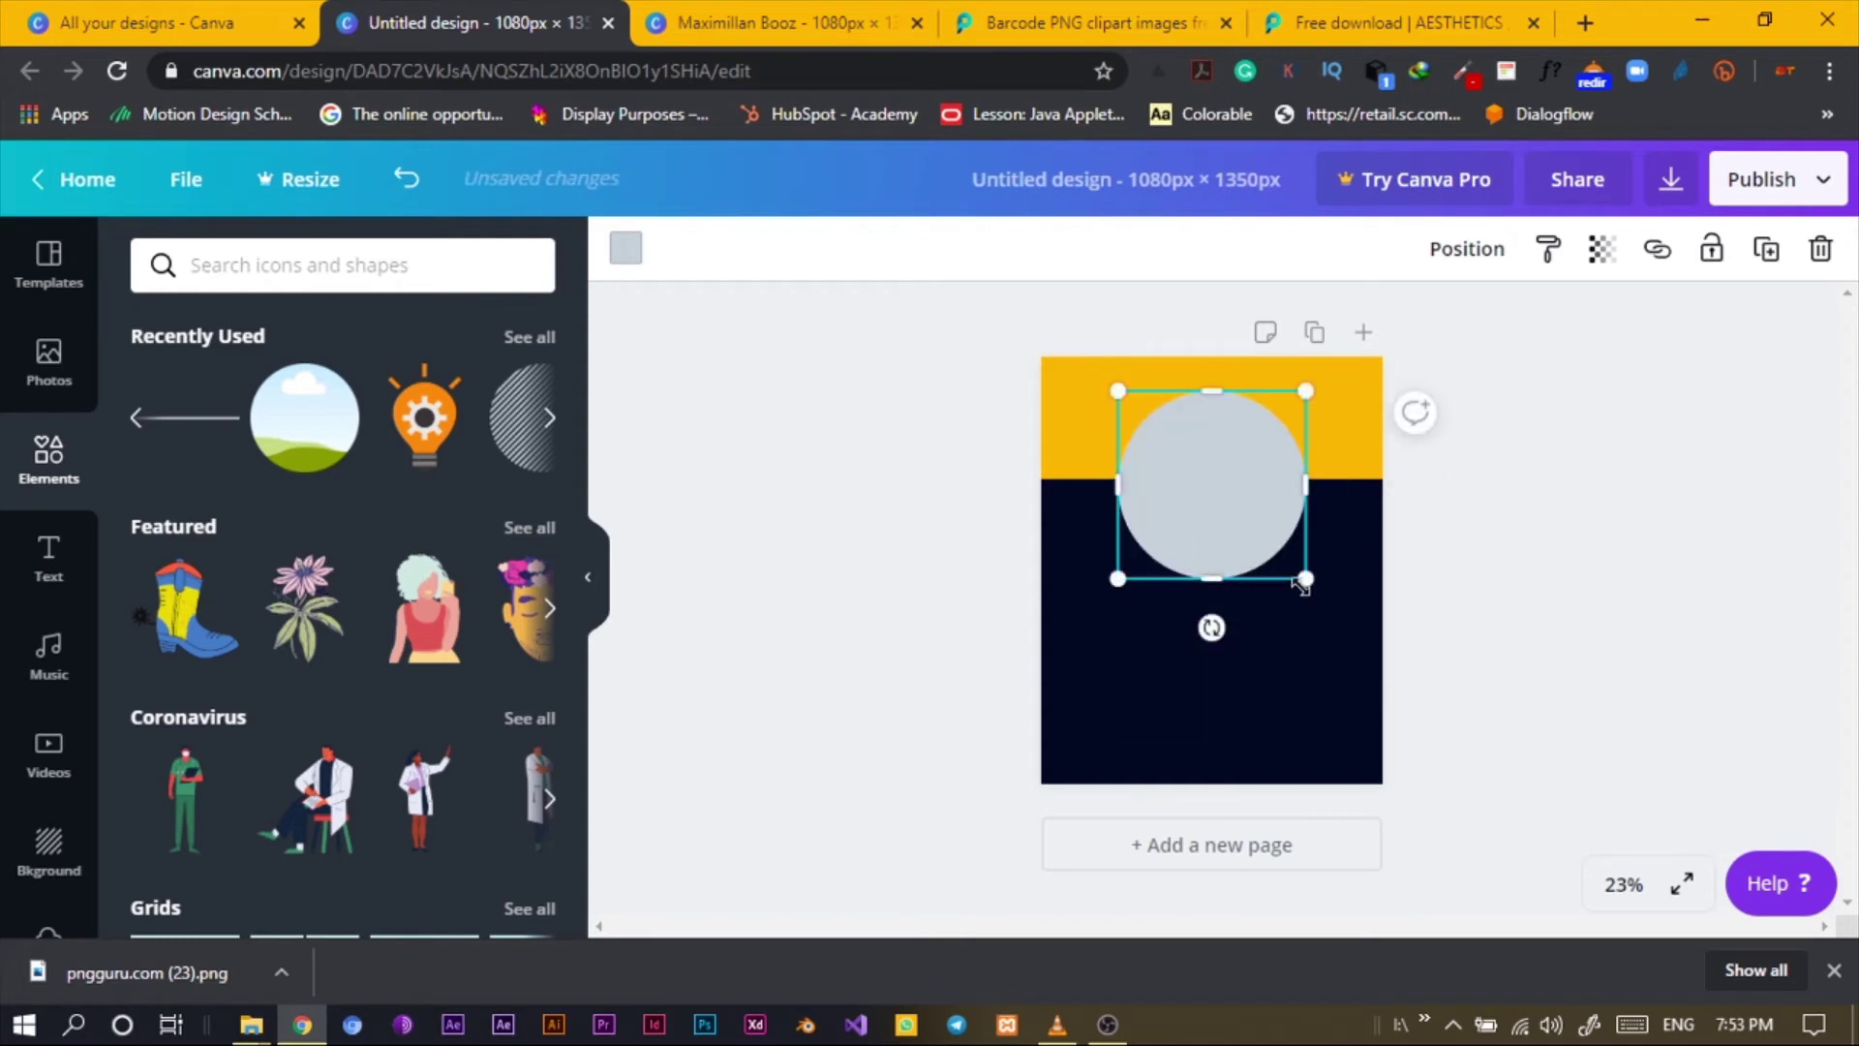
{"action": "left_click_drag", "start_coordinate": [1310, 589], "coordinate": [1338, 602]}
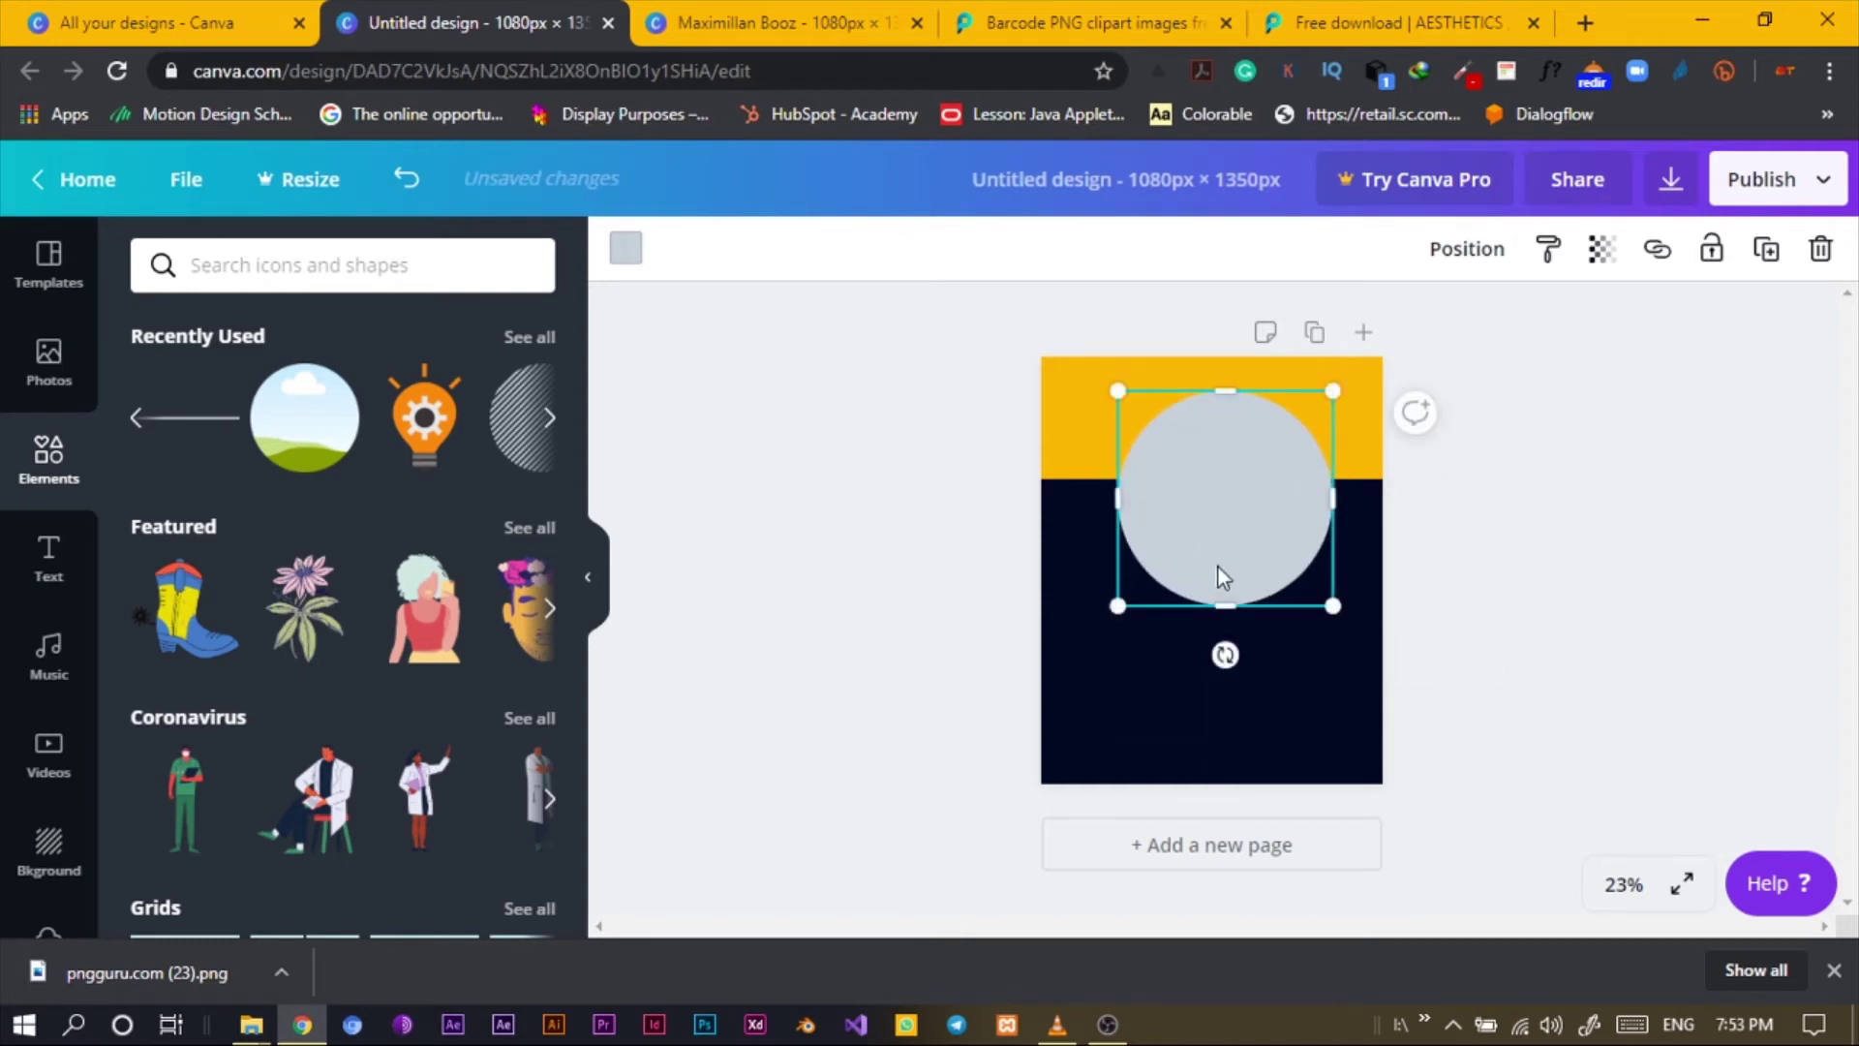
{"action": "left_click_drag", "start_coordinate": [1218, 568], "coordinate": [1204, 548]}
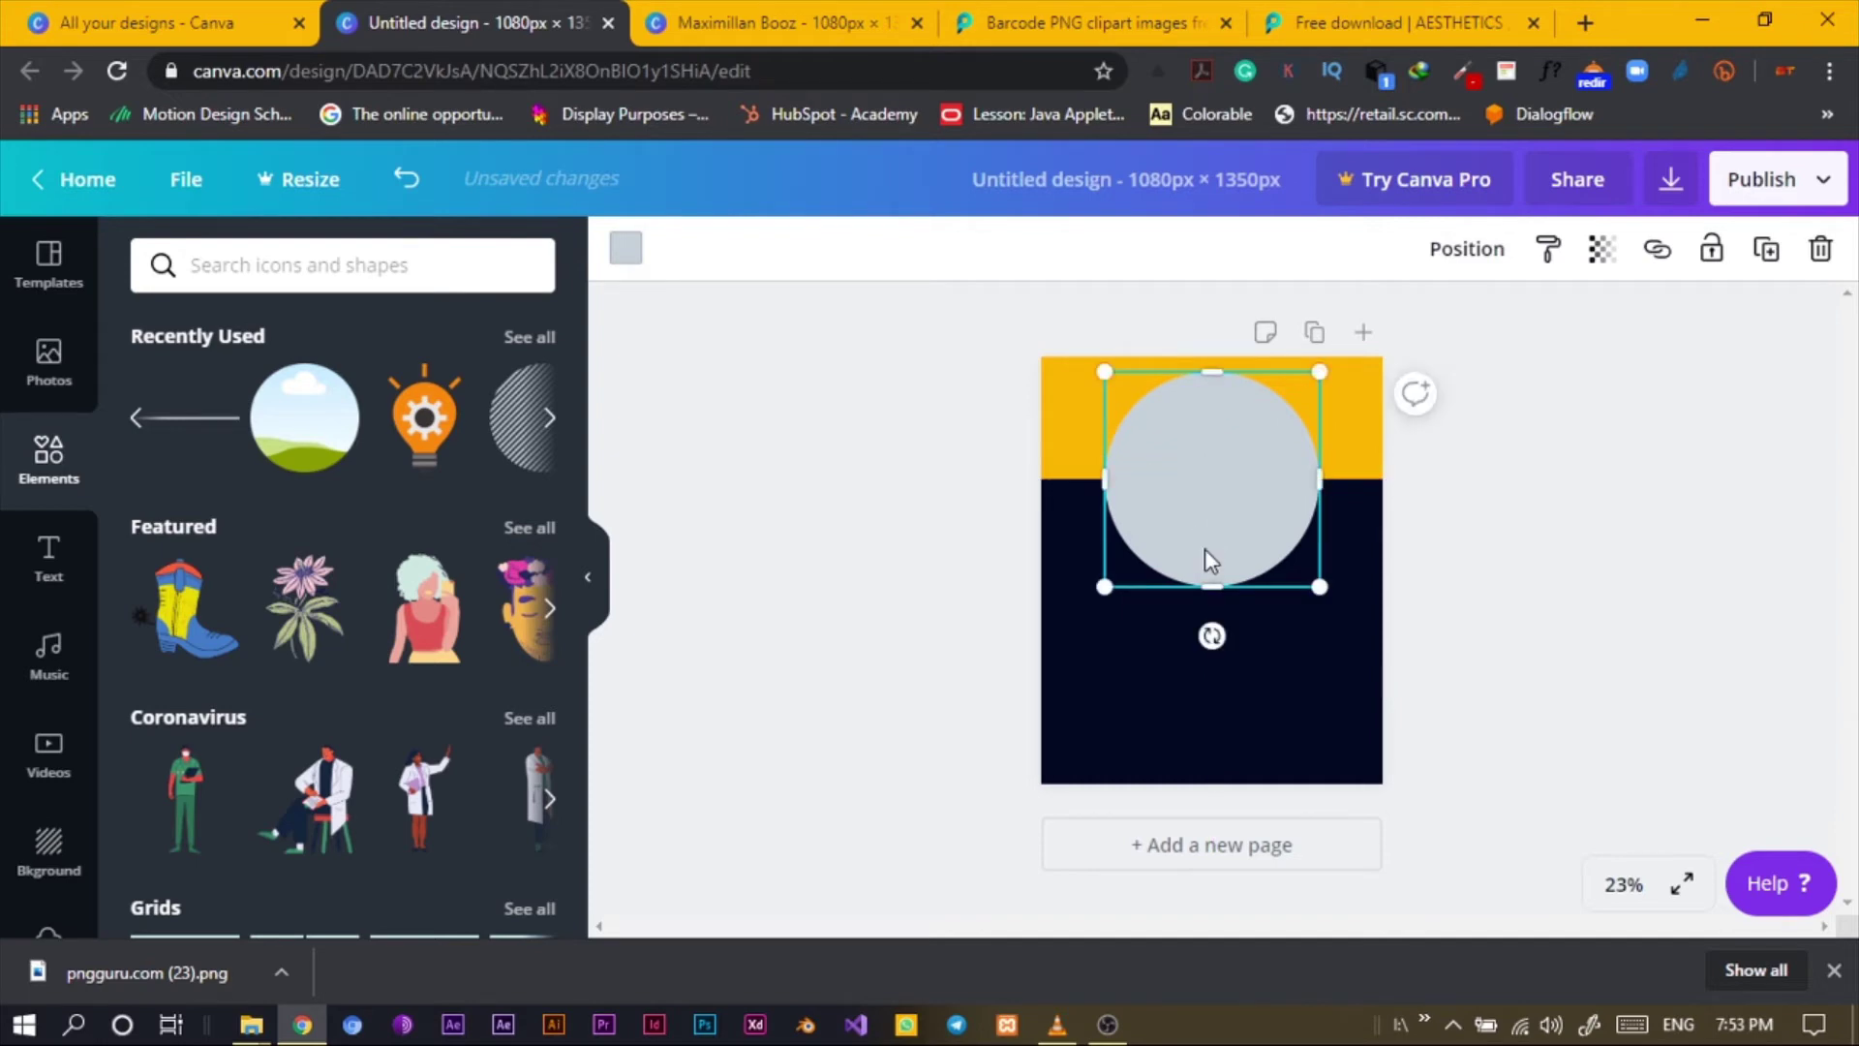
{"action": "left_click_drag", "start_coordinate": [1204, 548], "coordinate": [1204, 548]}
{"action": "left_click_drag", "start_coordinate": [1318, 587], "coordinate": [1301, 585]}
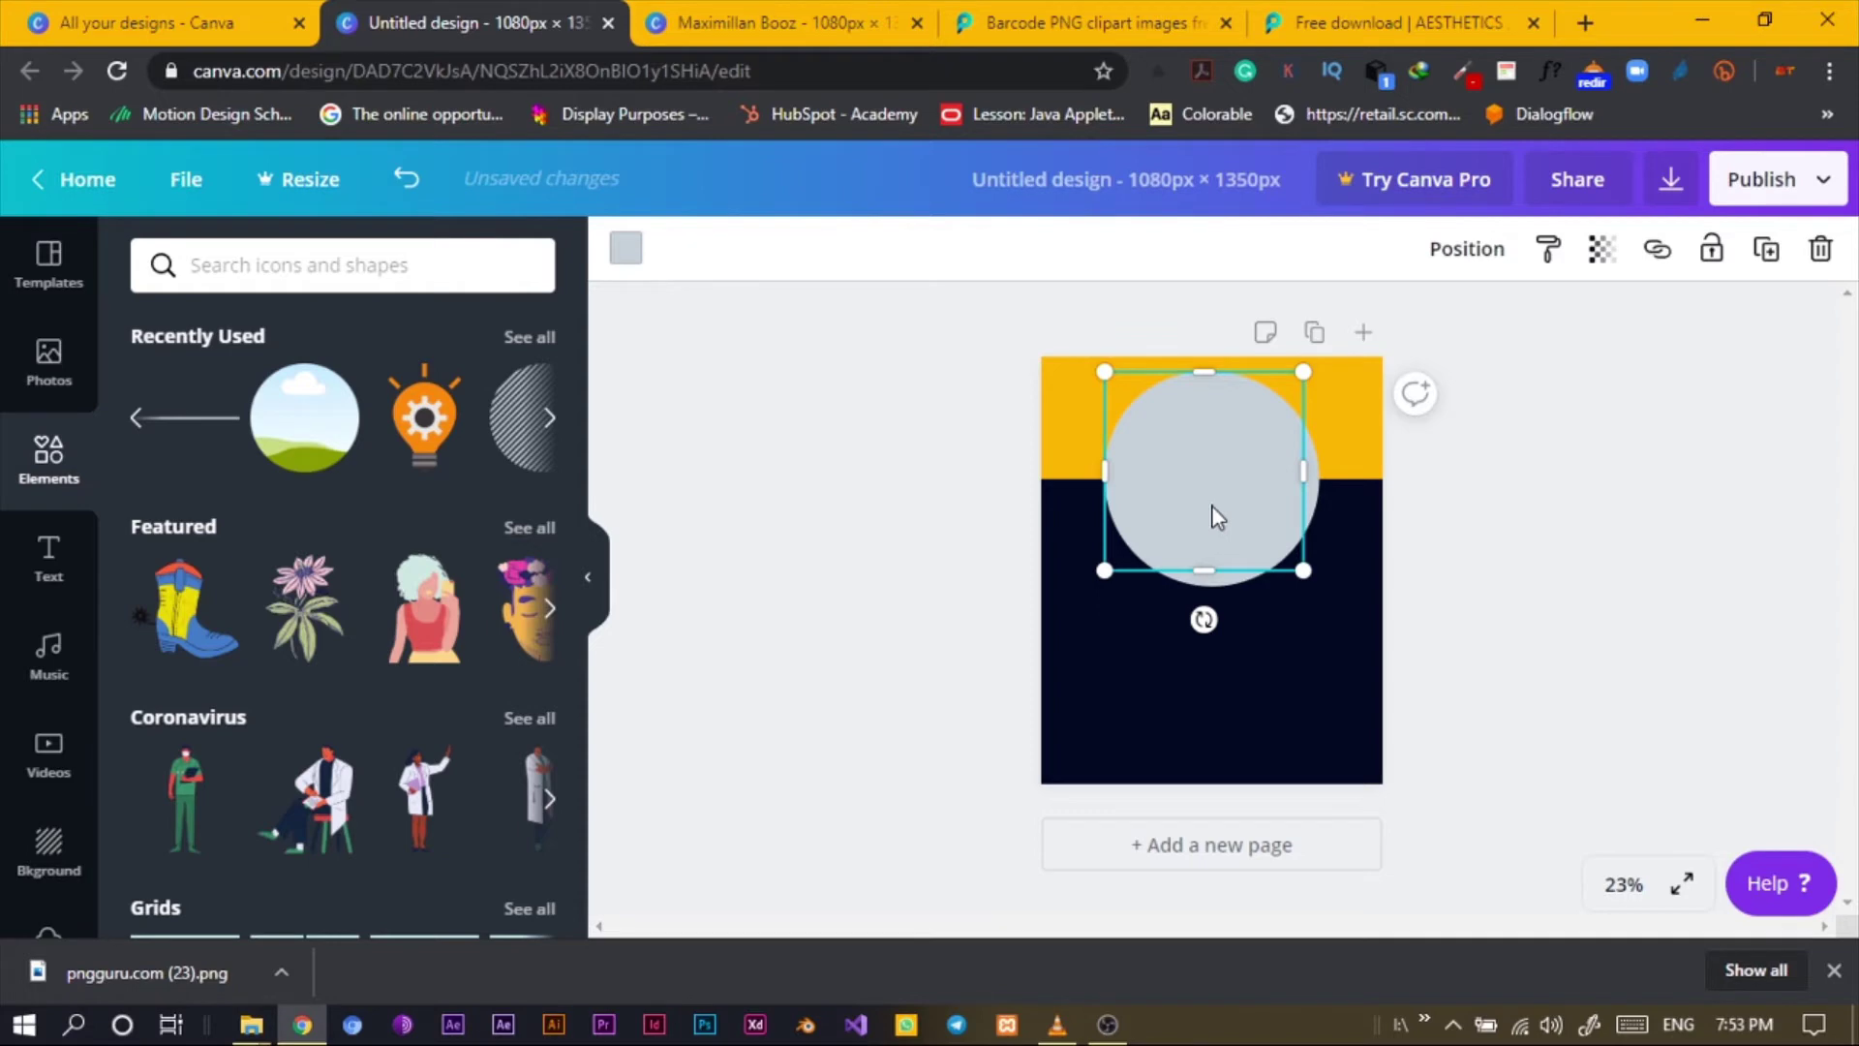
Duplicate the circle and move the copy down onto the navy area.
{"action": "key", "text": "ctrl+d"}
{"action": "left_click_drag", "start_coordinate": [1217, 516], "coordinate": [1178, 689]}
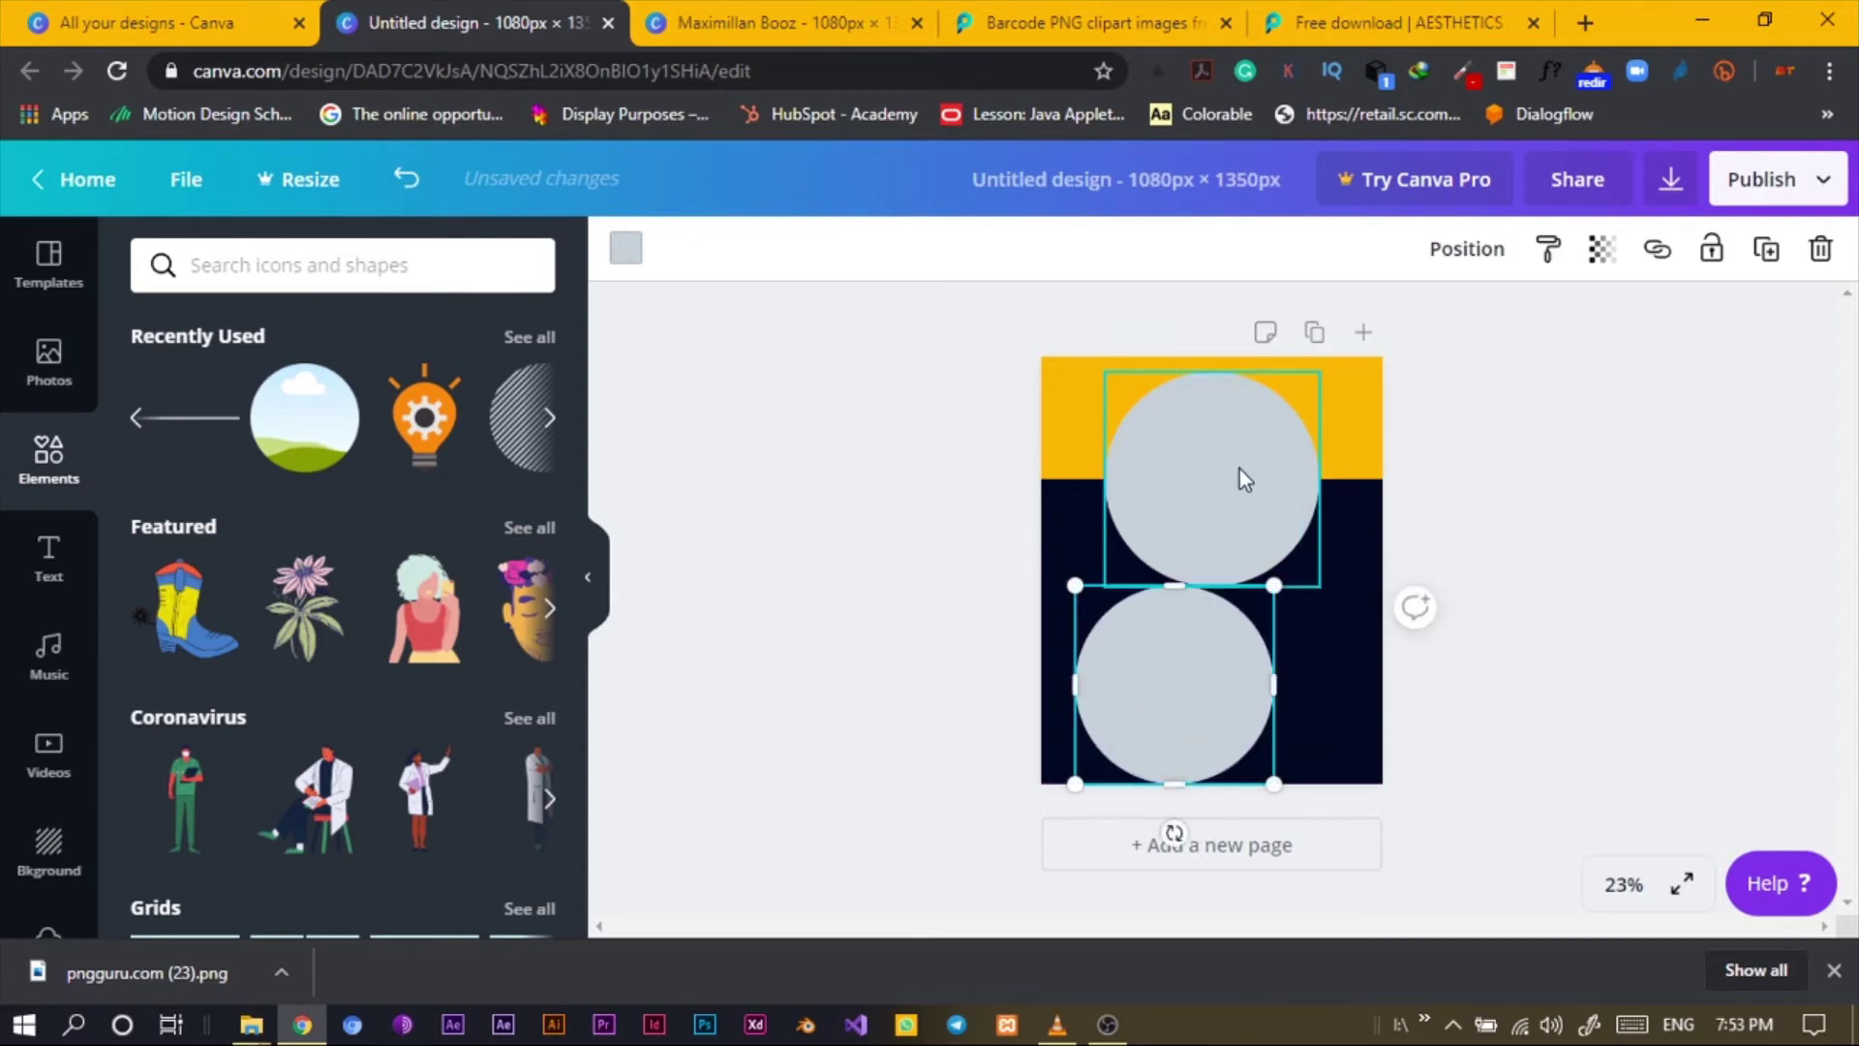
{"action": "left_click", "coordinate": [1239, 469]}
Colour the upper circle white and stack the grey circle over it as a white ring.
{"action": "left_click", "coordinate": [626, 247]}
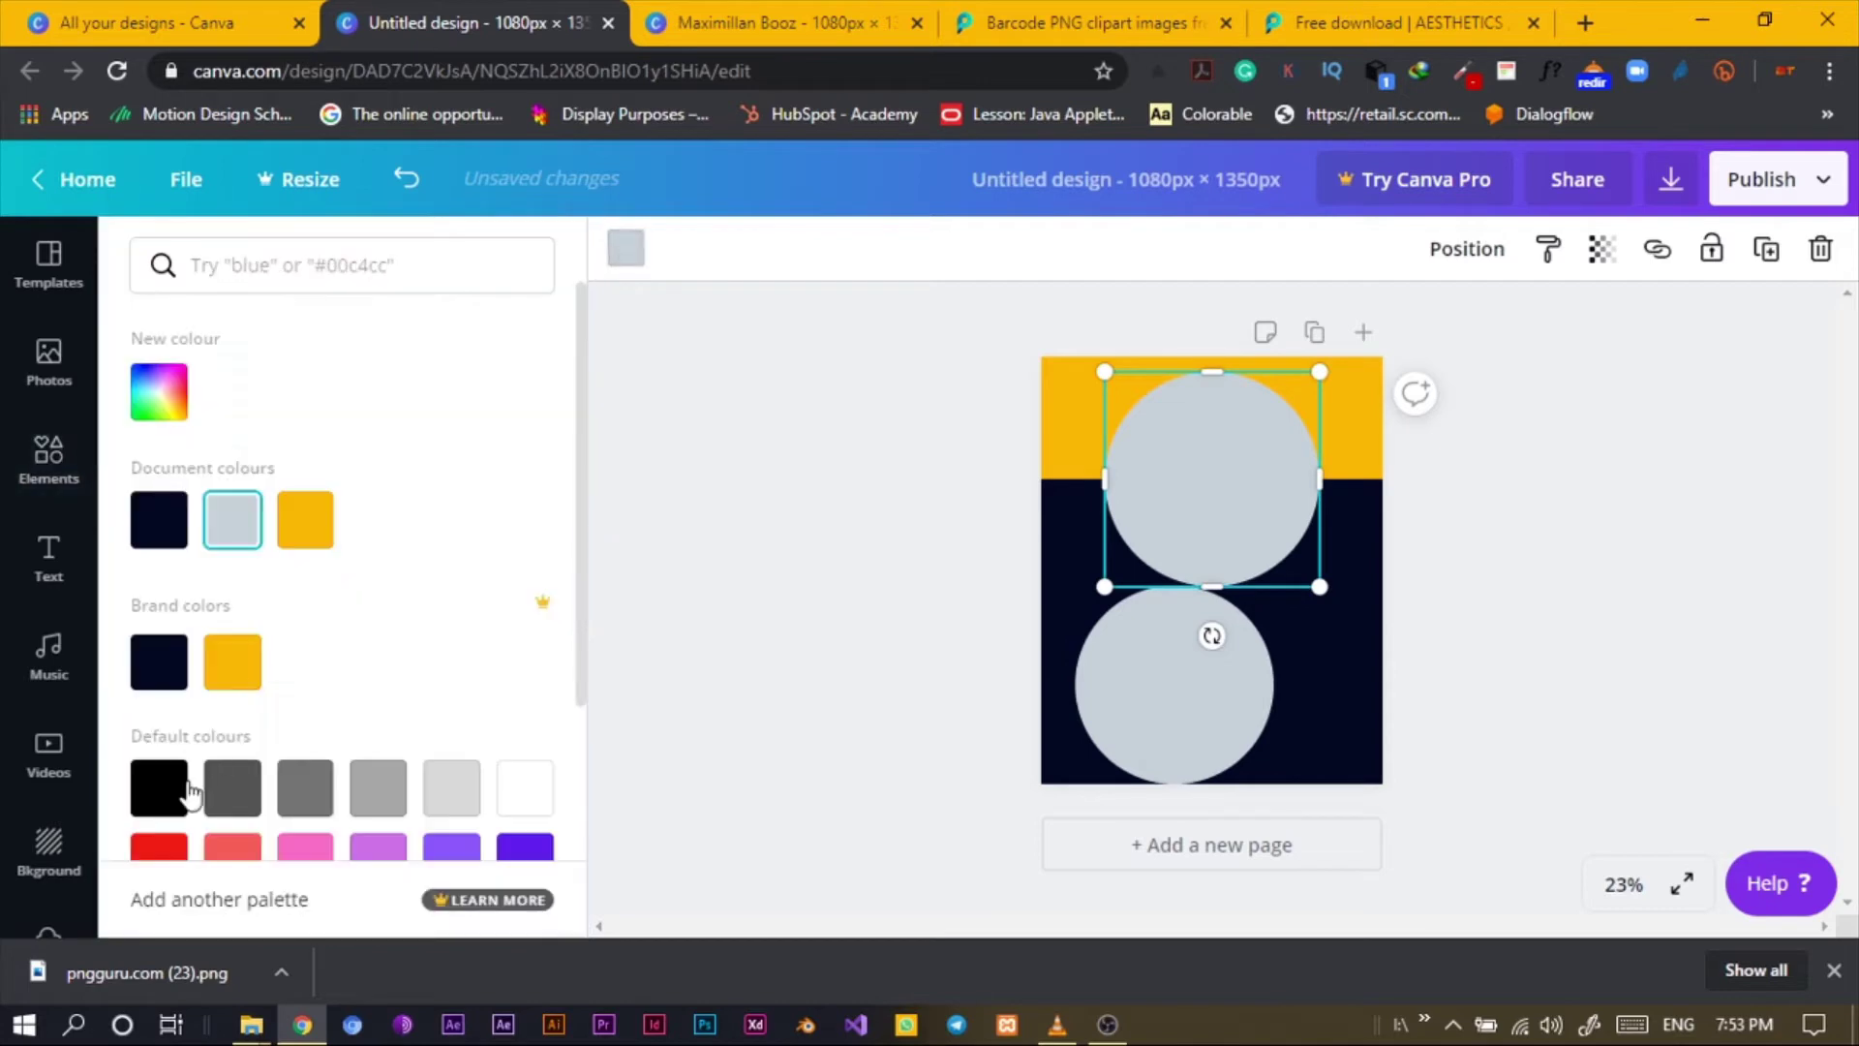
{"action": "left_click", "coordinate": [524, 789]}
{"action": "left_click_drag", "start_coordinate": [1149, 693], "coordinate": [1176, 491]}
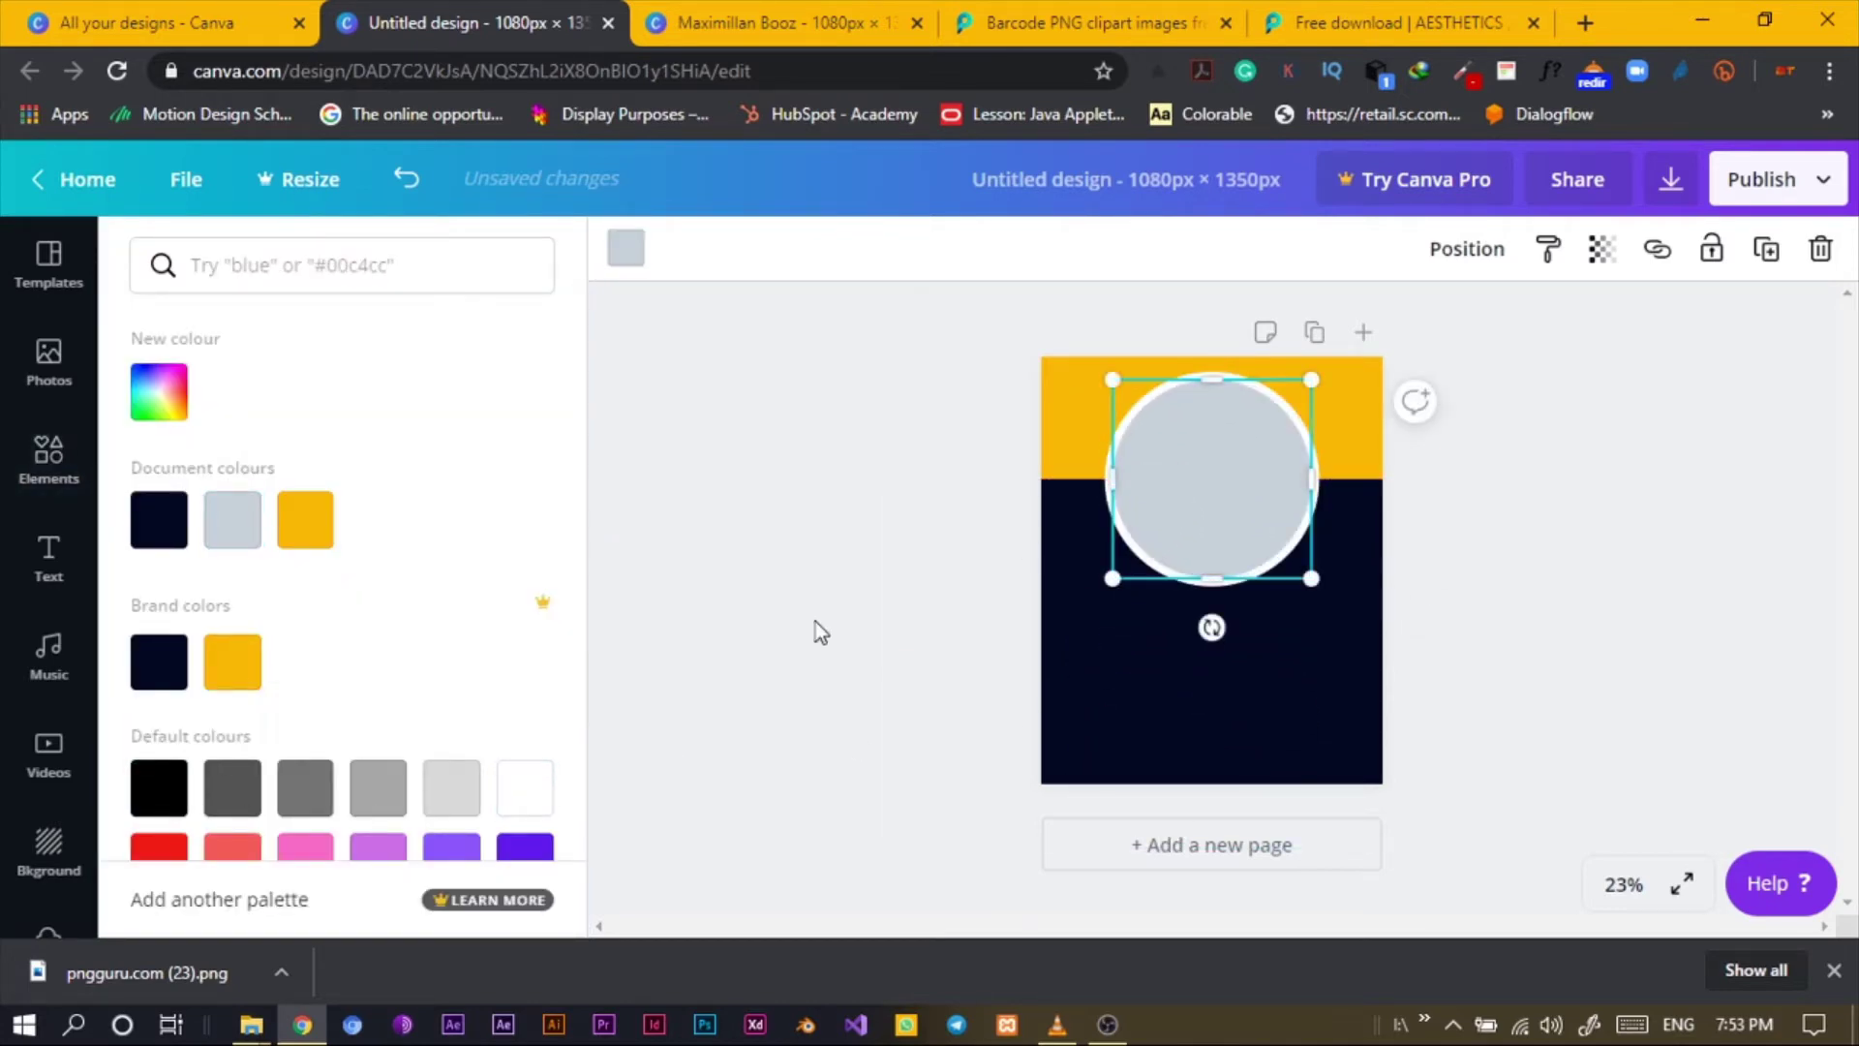
{"action": "left_click", "coordinate": [287, 431]}
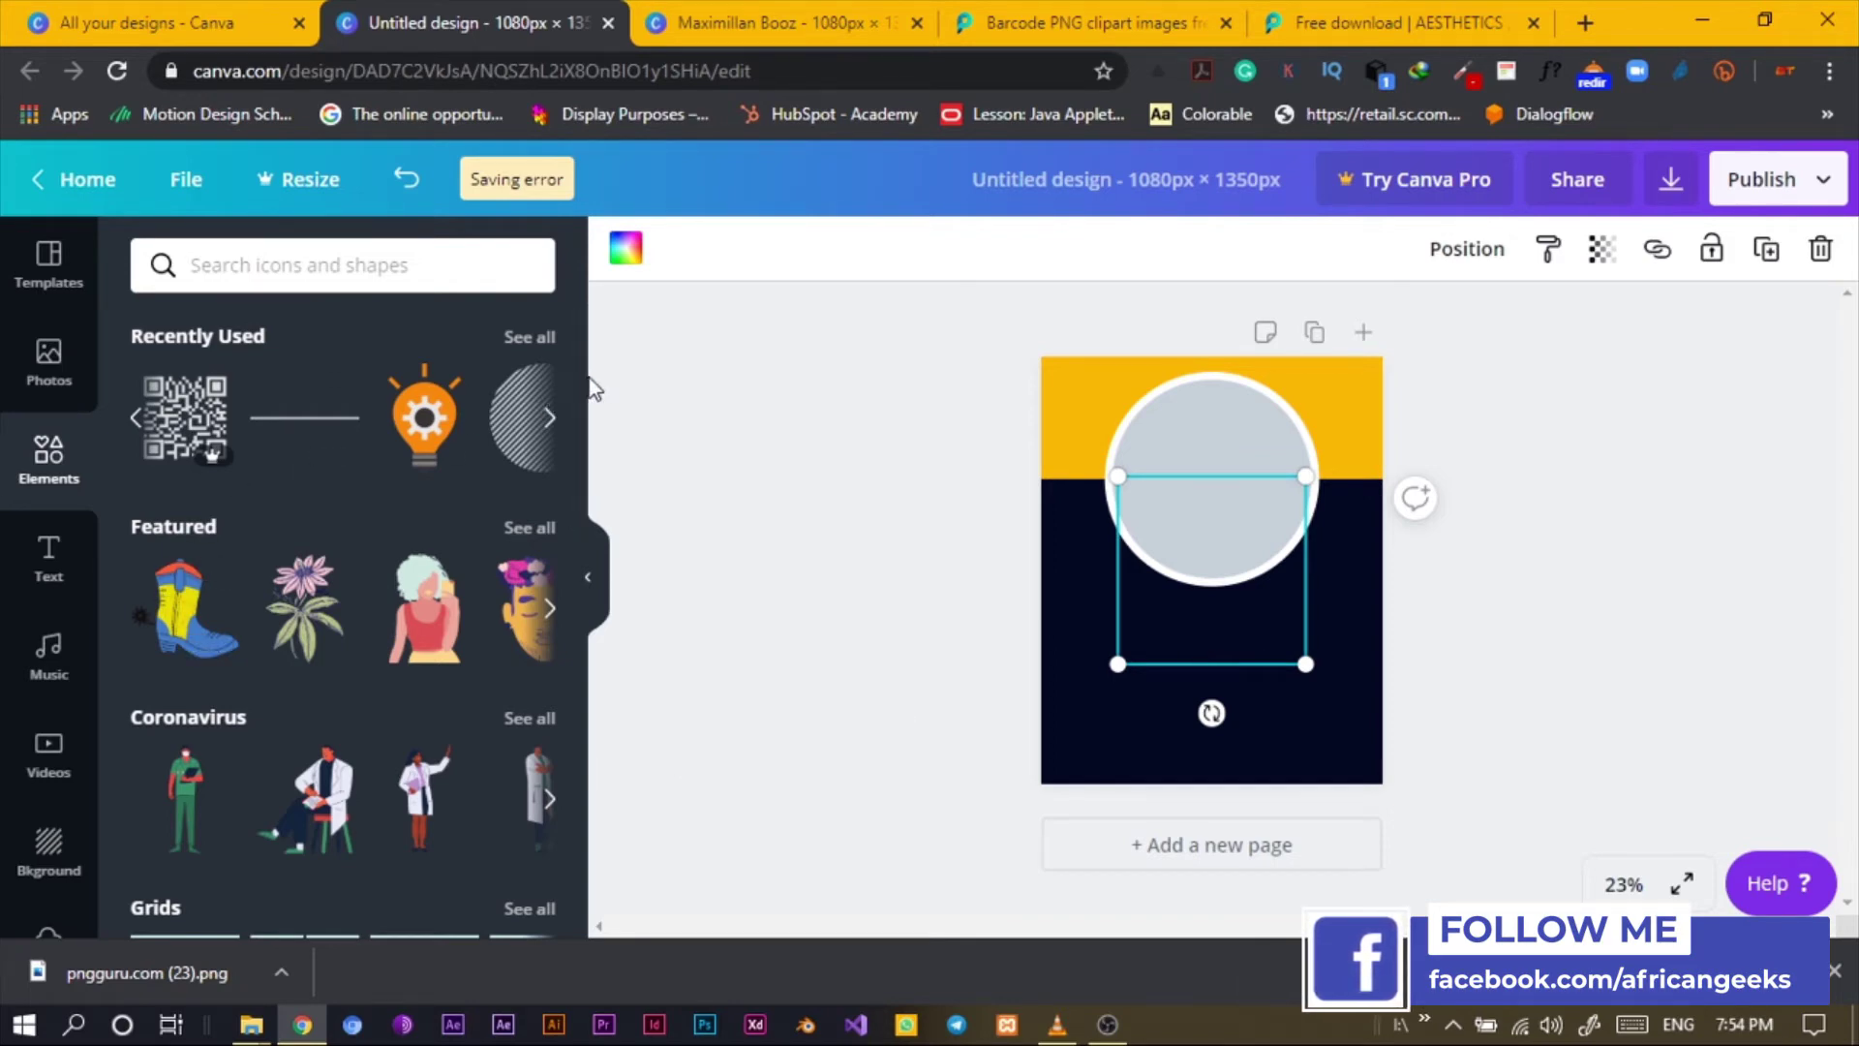
Browse grid layouts and recent elements, then move the square frame up over the circle.
{"action": "left_click_drag", "start_coordinate": [573, 391], "coordinate": [588, 525]}
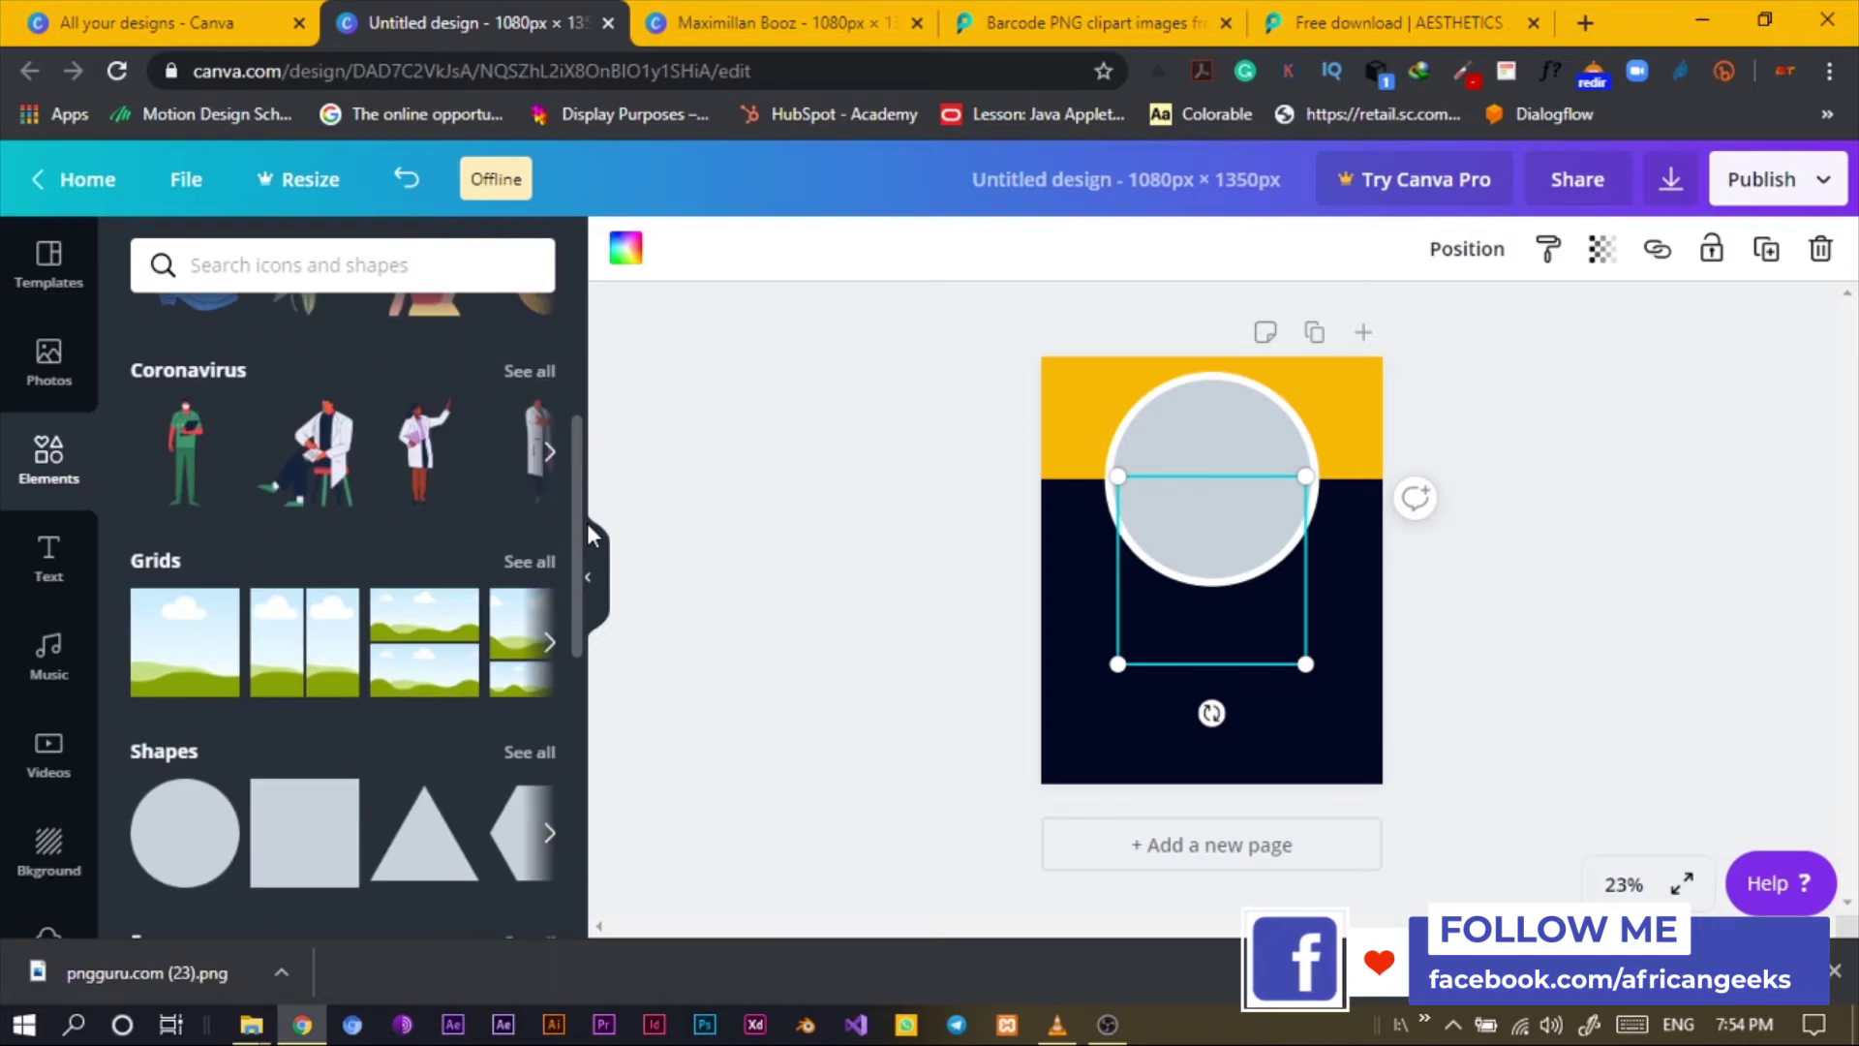
{"action": "left_click", "coordinate": [551, 651]}
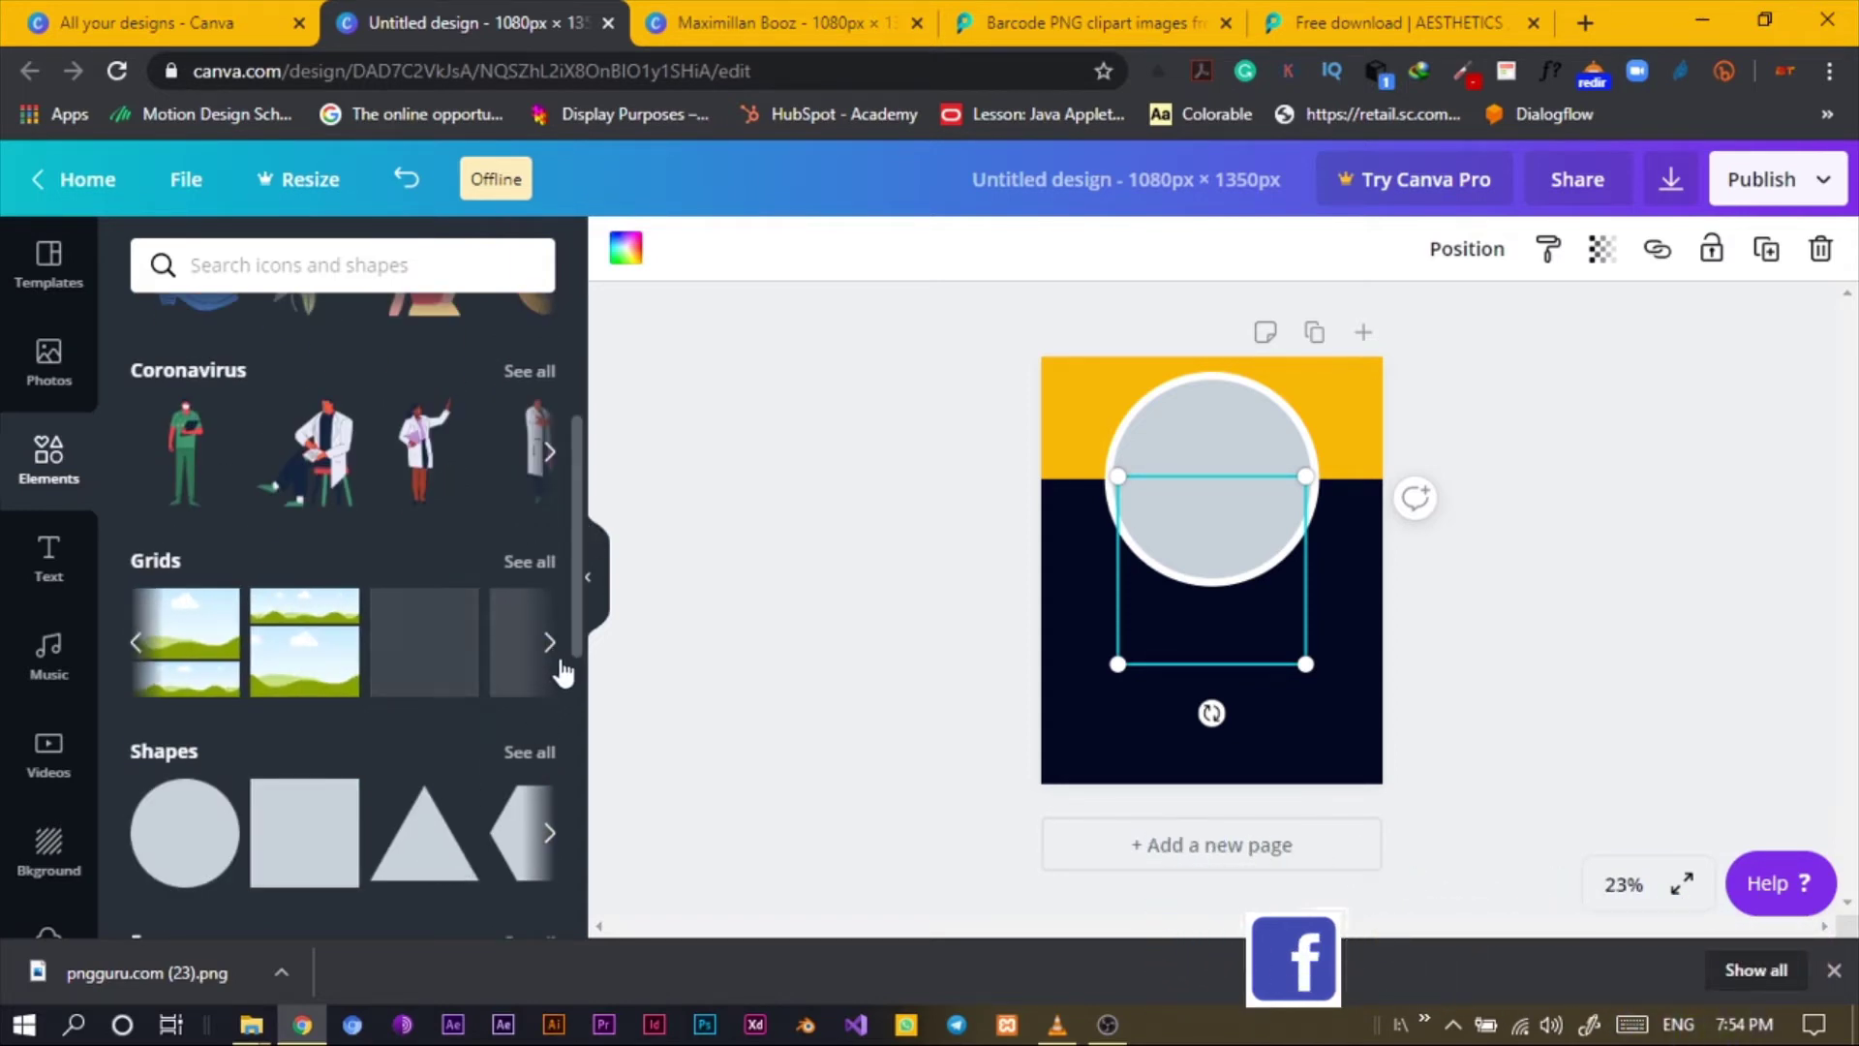
{"action": "left_click_drag", "start_coordinate": [584, 647], "coordinate": [602, 381]}
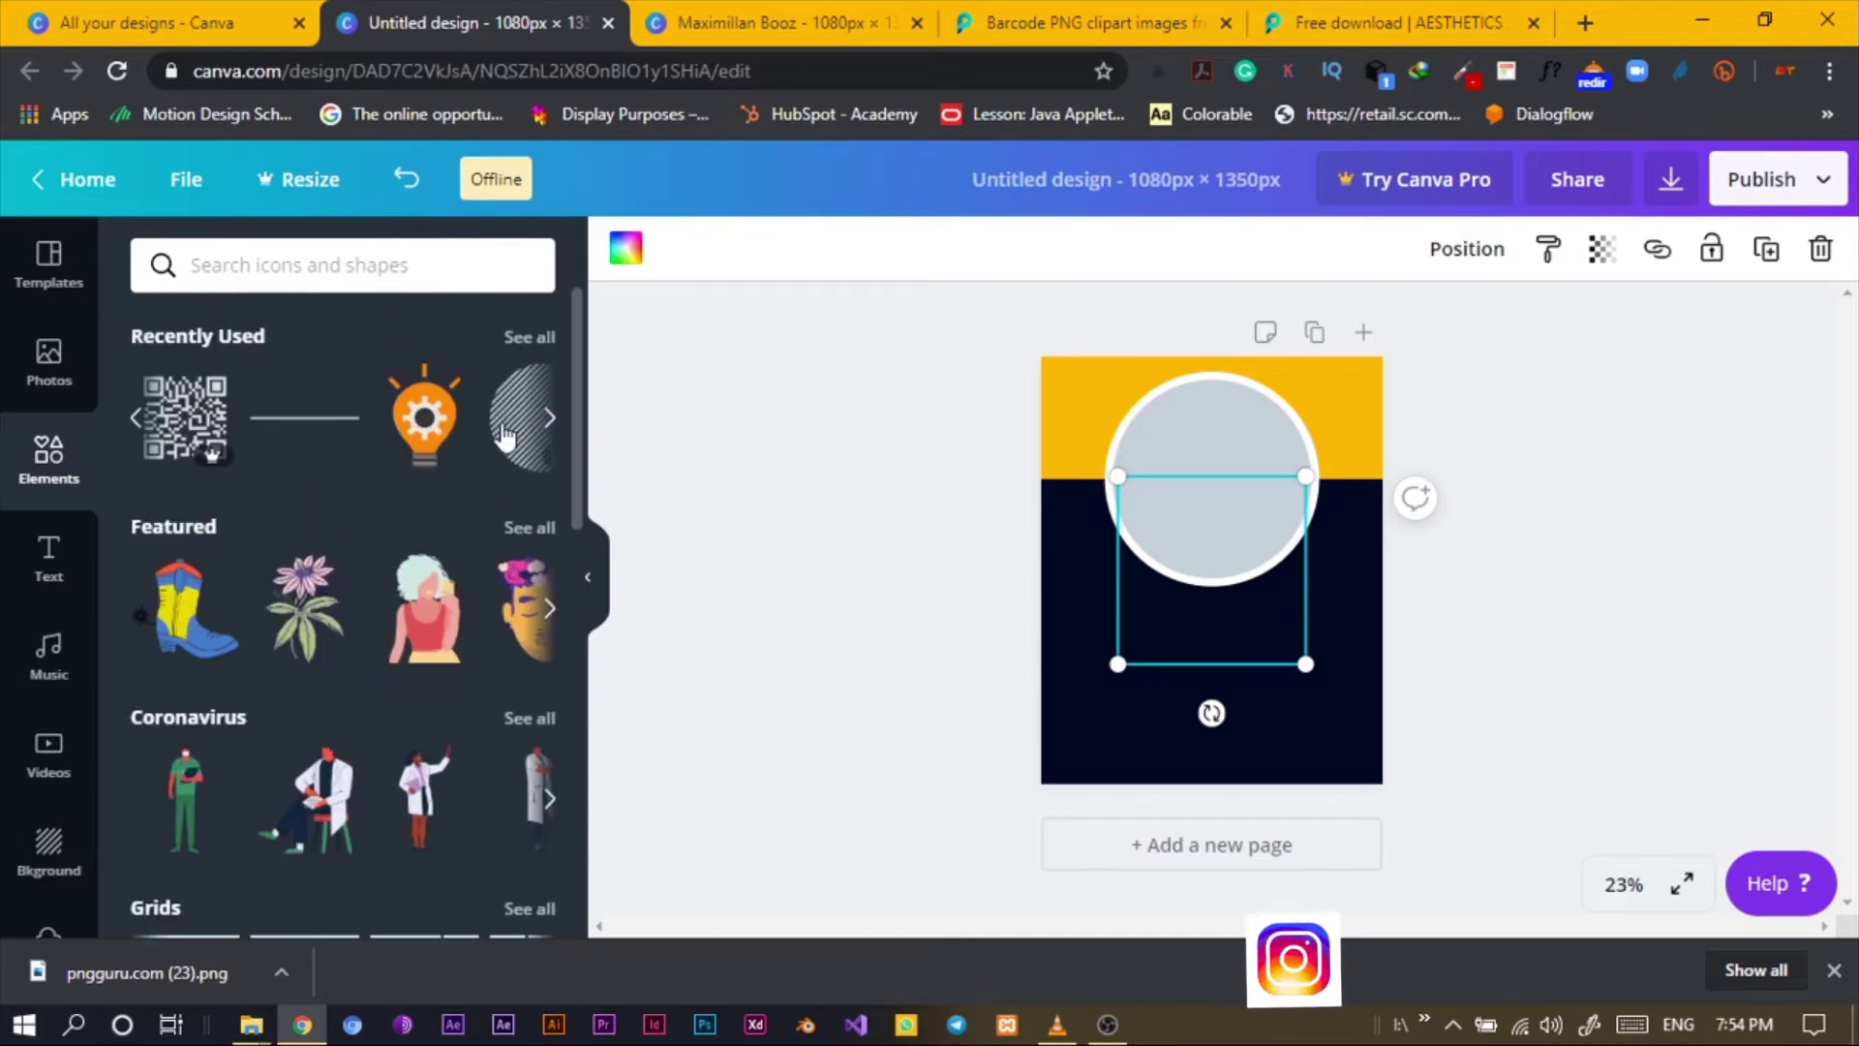
{"action": "left_click", "coordinate": [554, 426]}
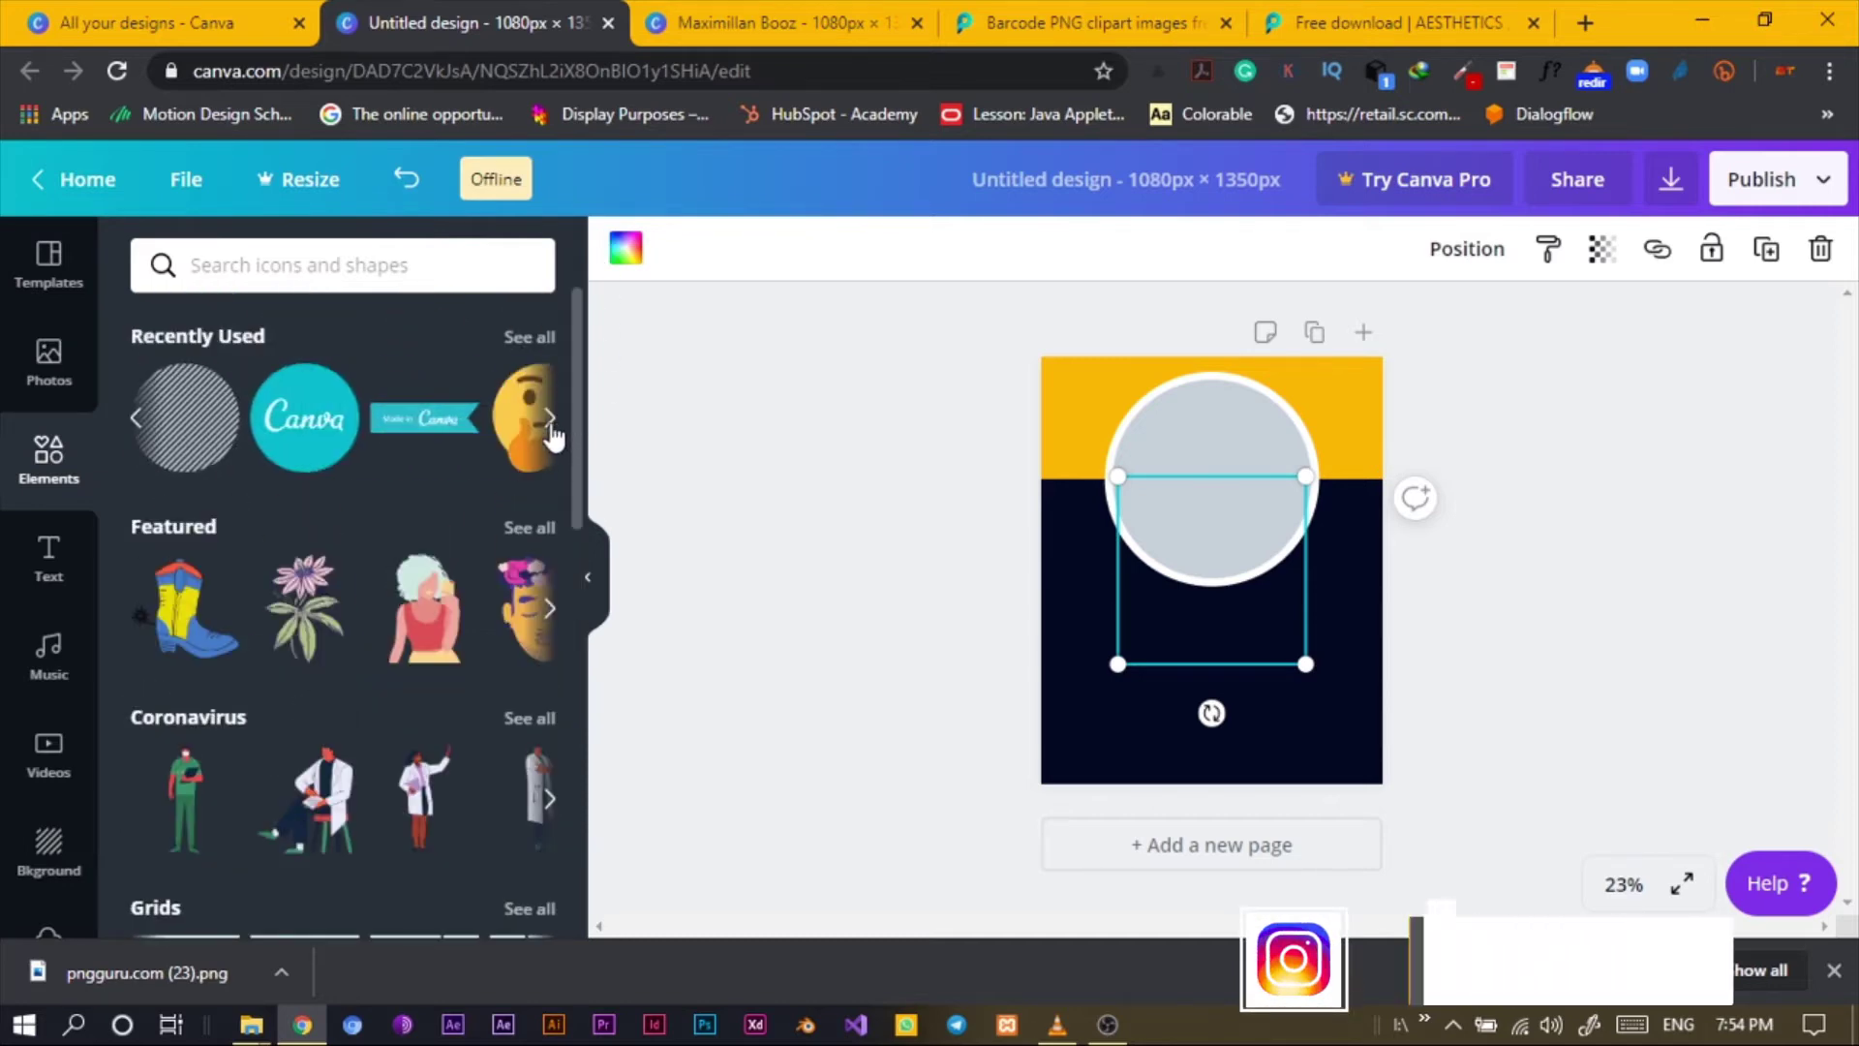
{"action": "left_click", "coordinate": [552, 419]}
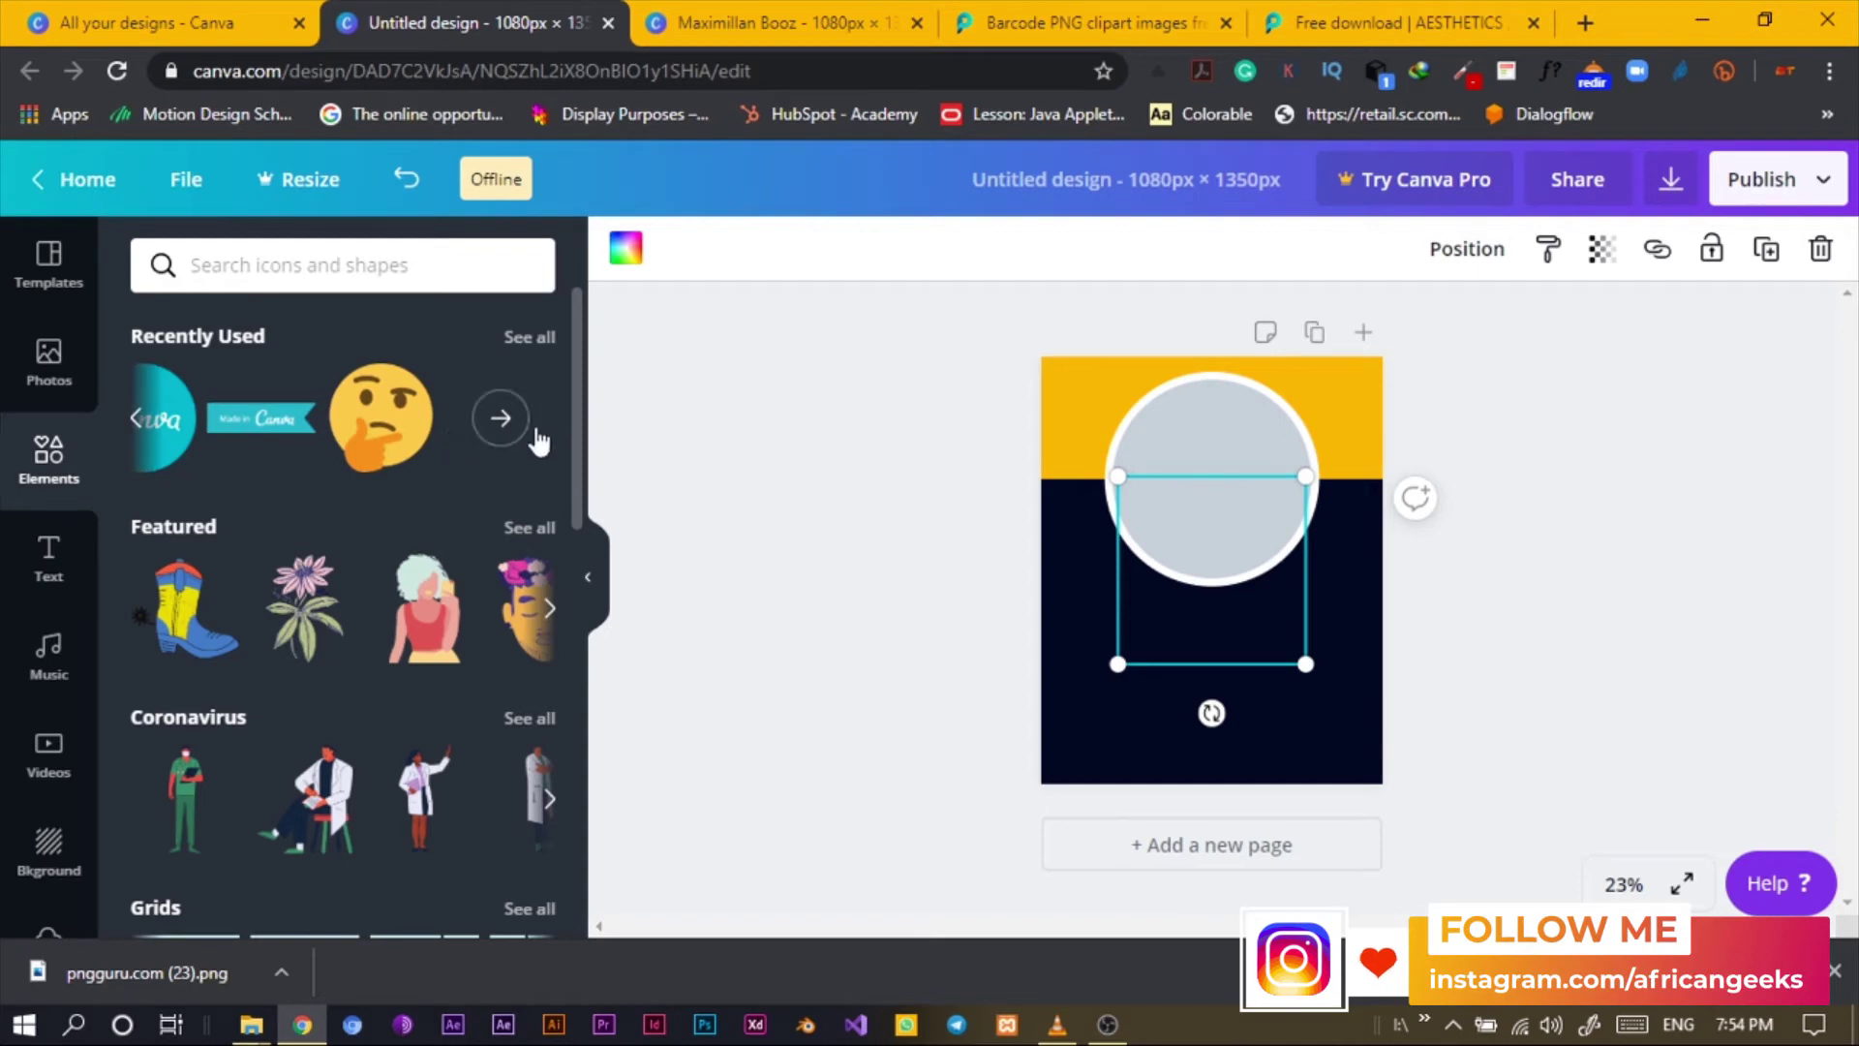
{"action": "left_click", "coordinate": [509, 338]}
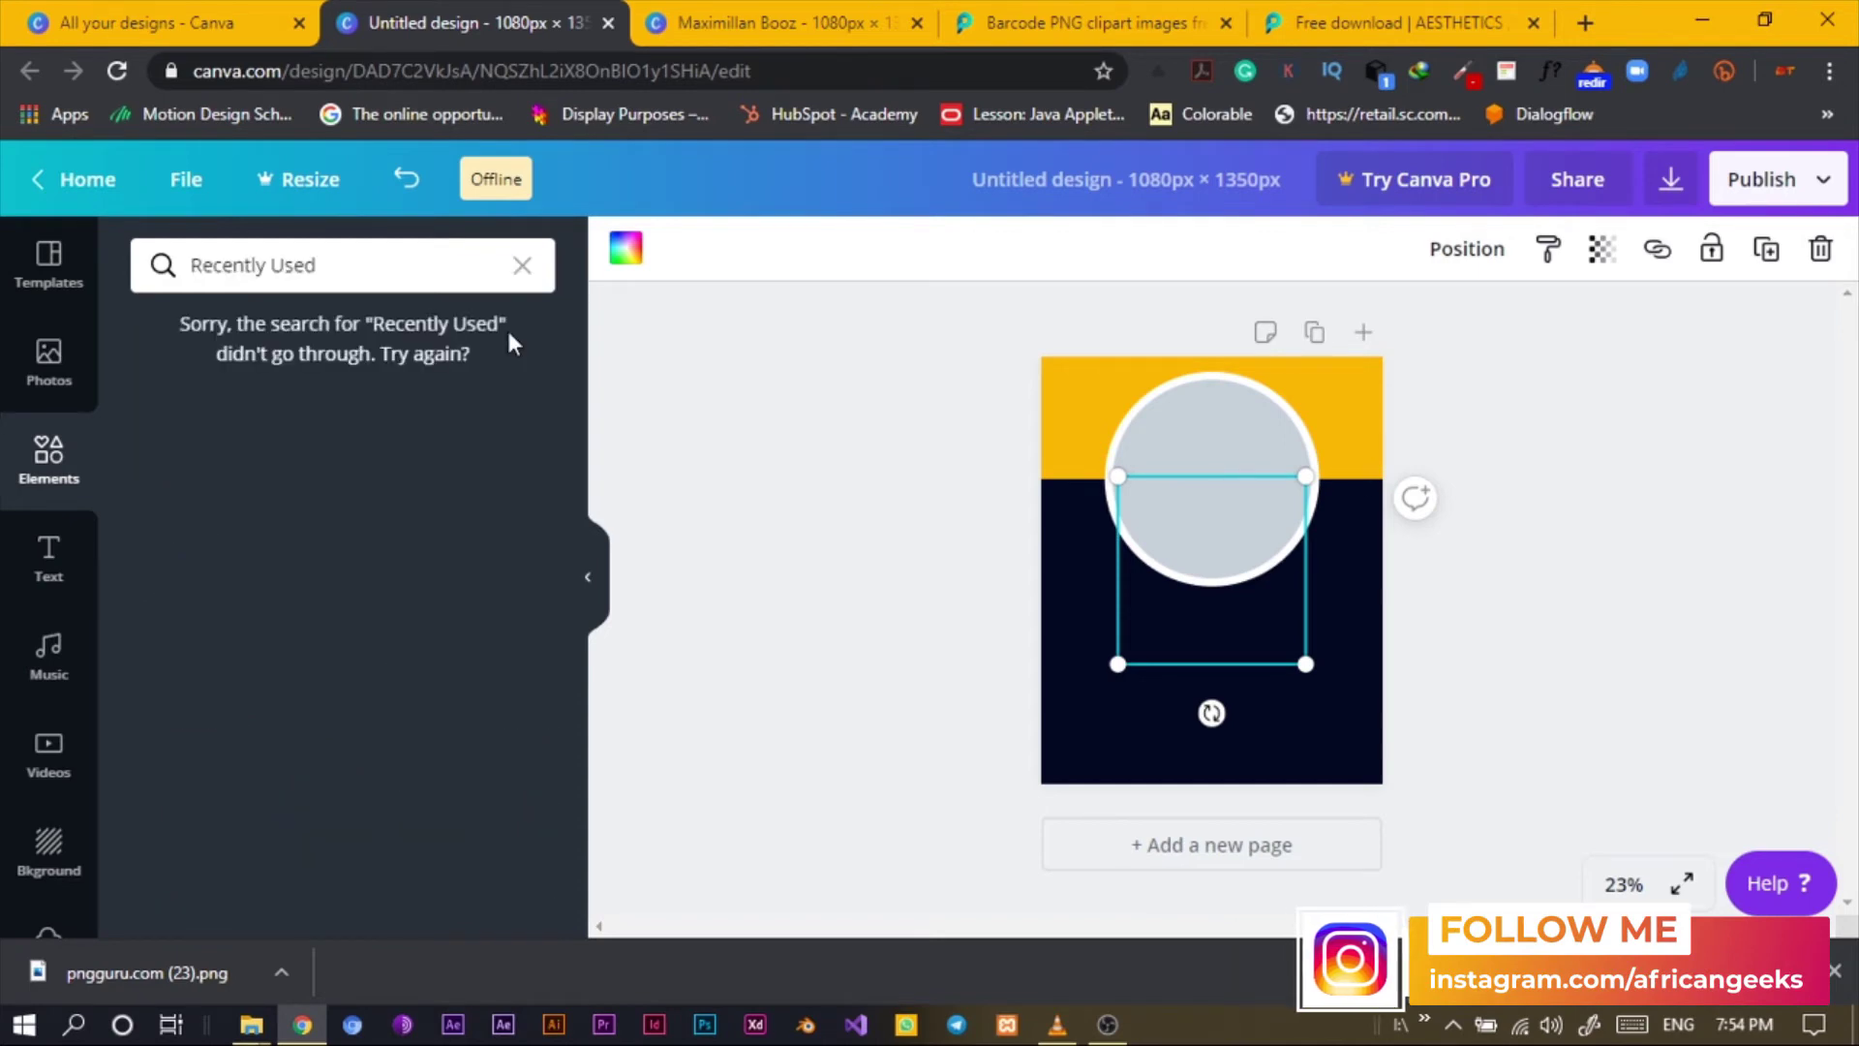
{"action": "left_click", "coordinate": [369, 272]}
{"action": "left_click", "coordinate": [521, 275]}
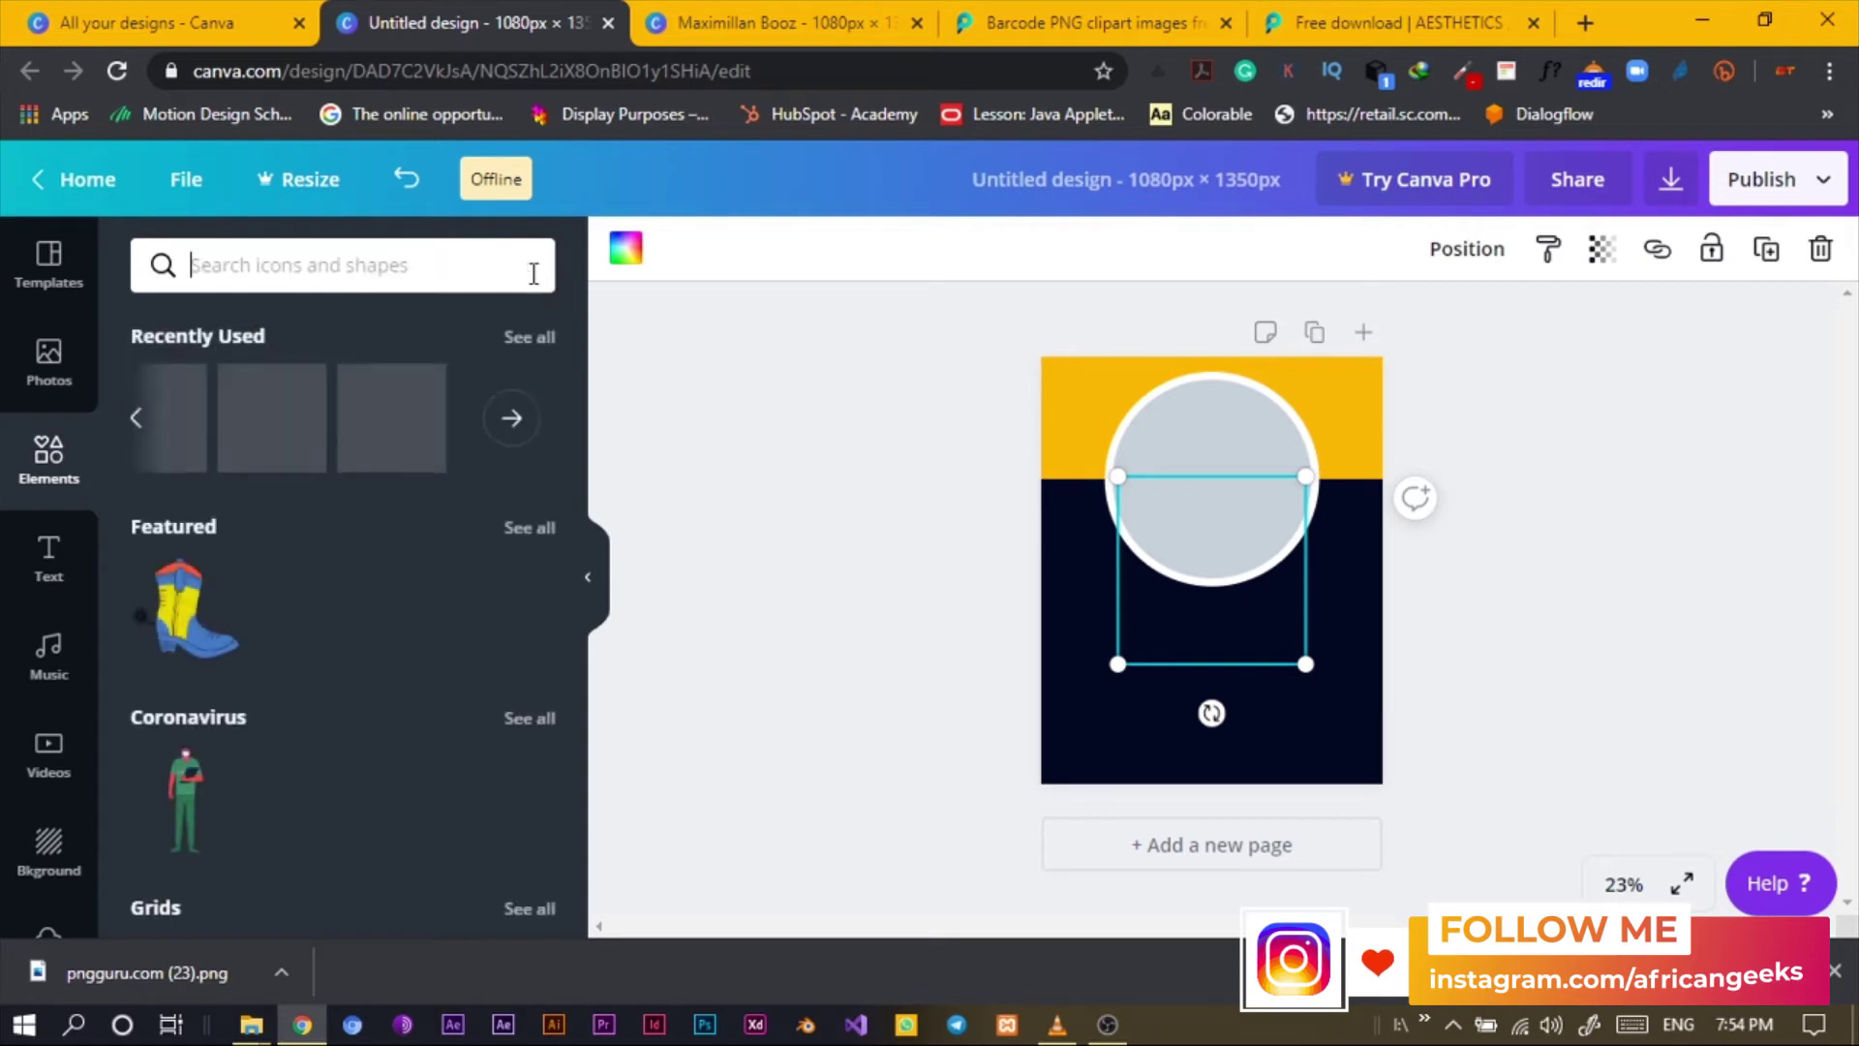
{"action": "left_click_drag", "start_coordinate": [1191, 602], "coordinate": [1188, 527]}
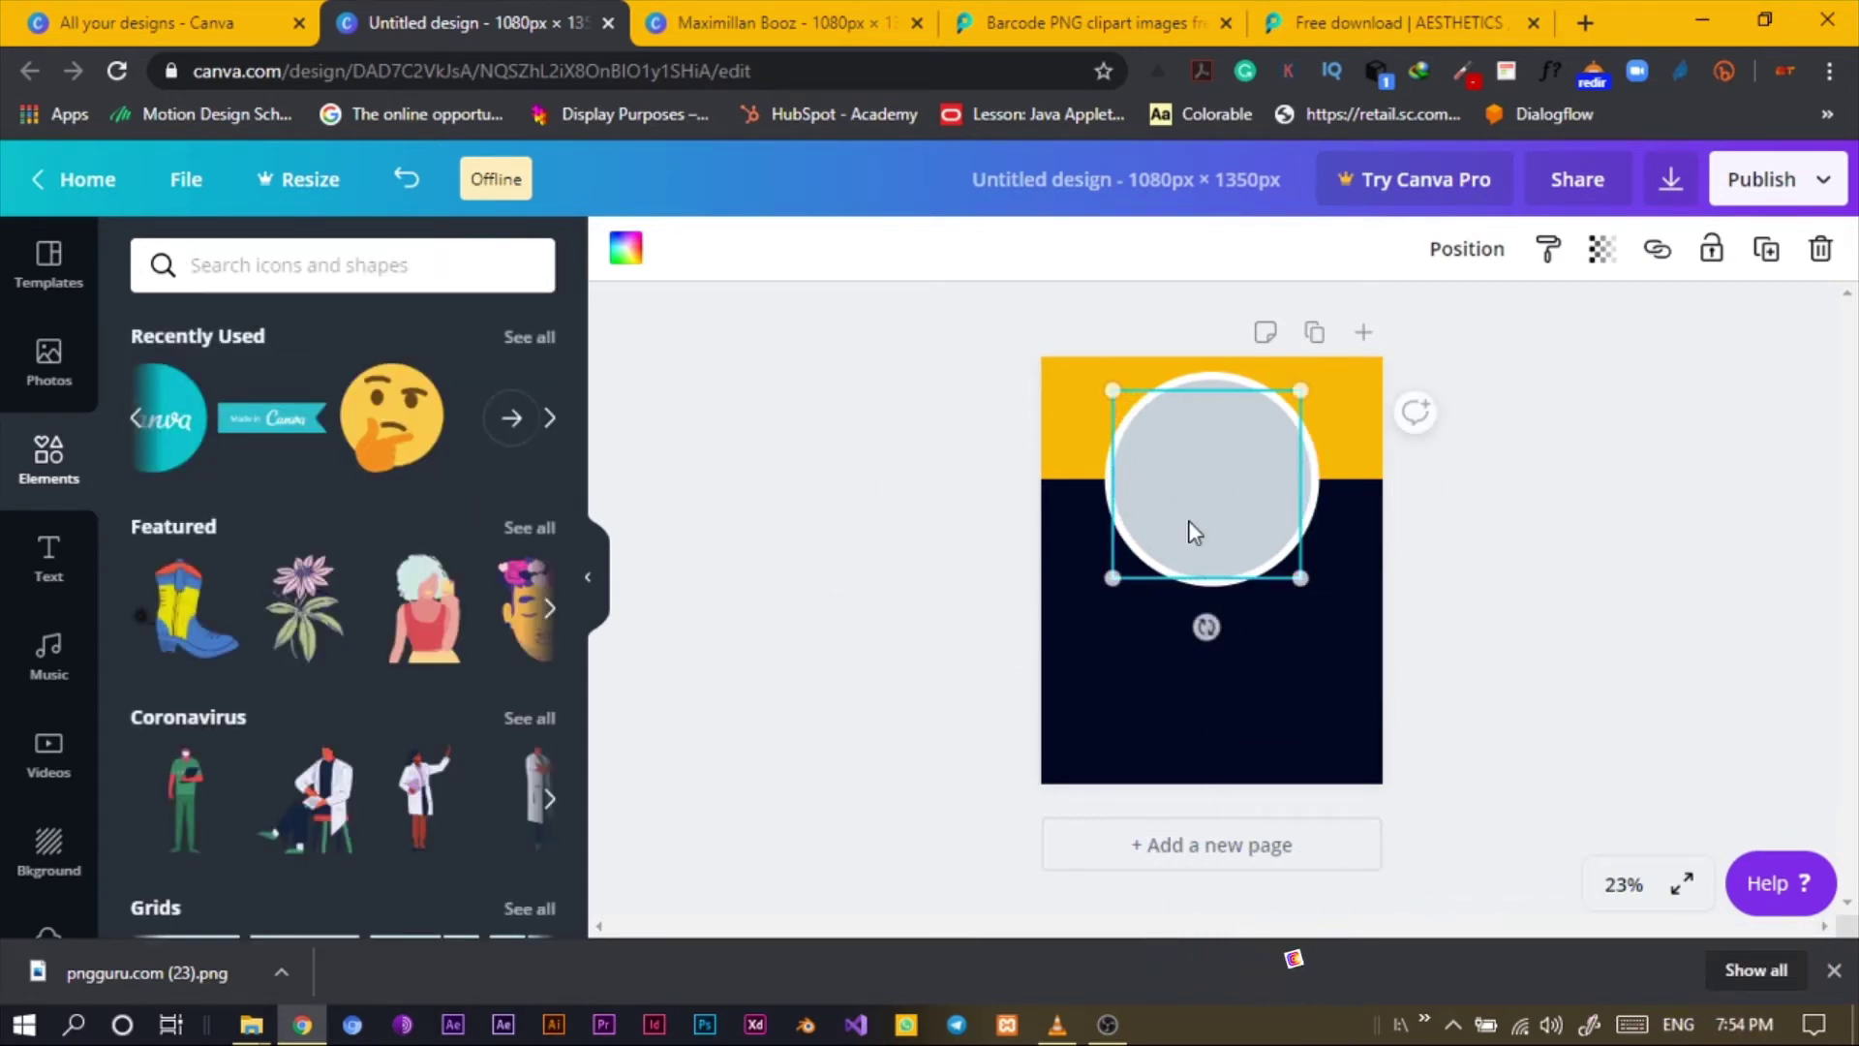
Look back through recently used elements and switch to the finished ID card for reference.
{"action": "left_click", "coordinate": [134, 420]}
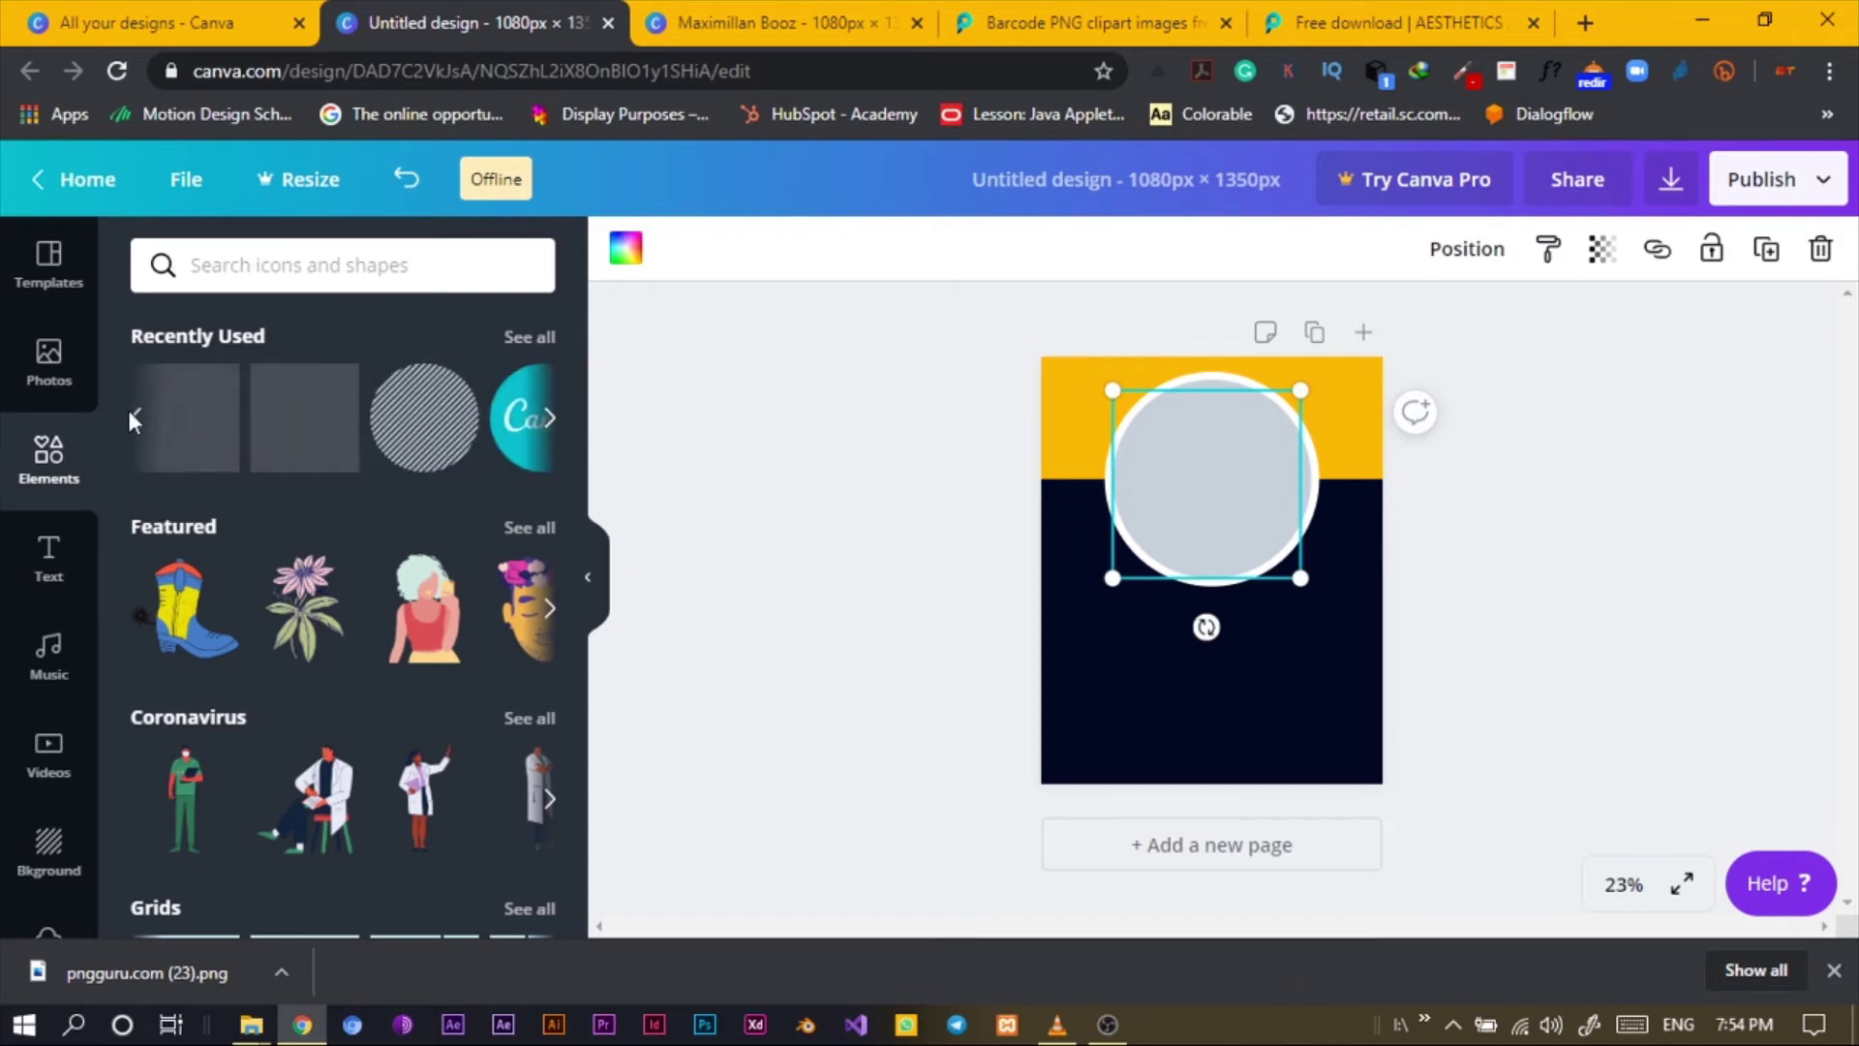
{"action": "left_click", "coordinate": [136, 419]}
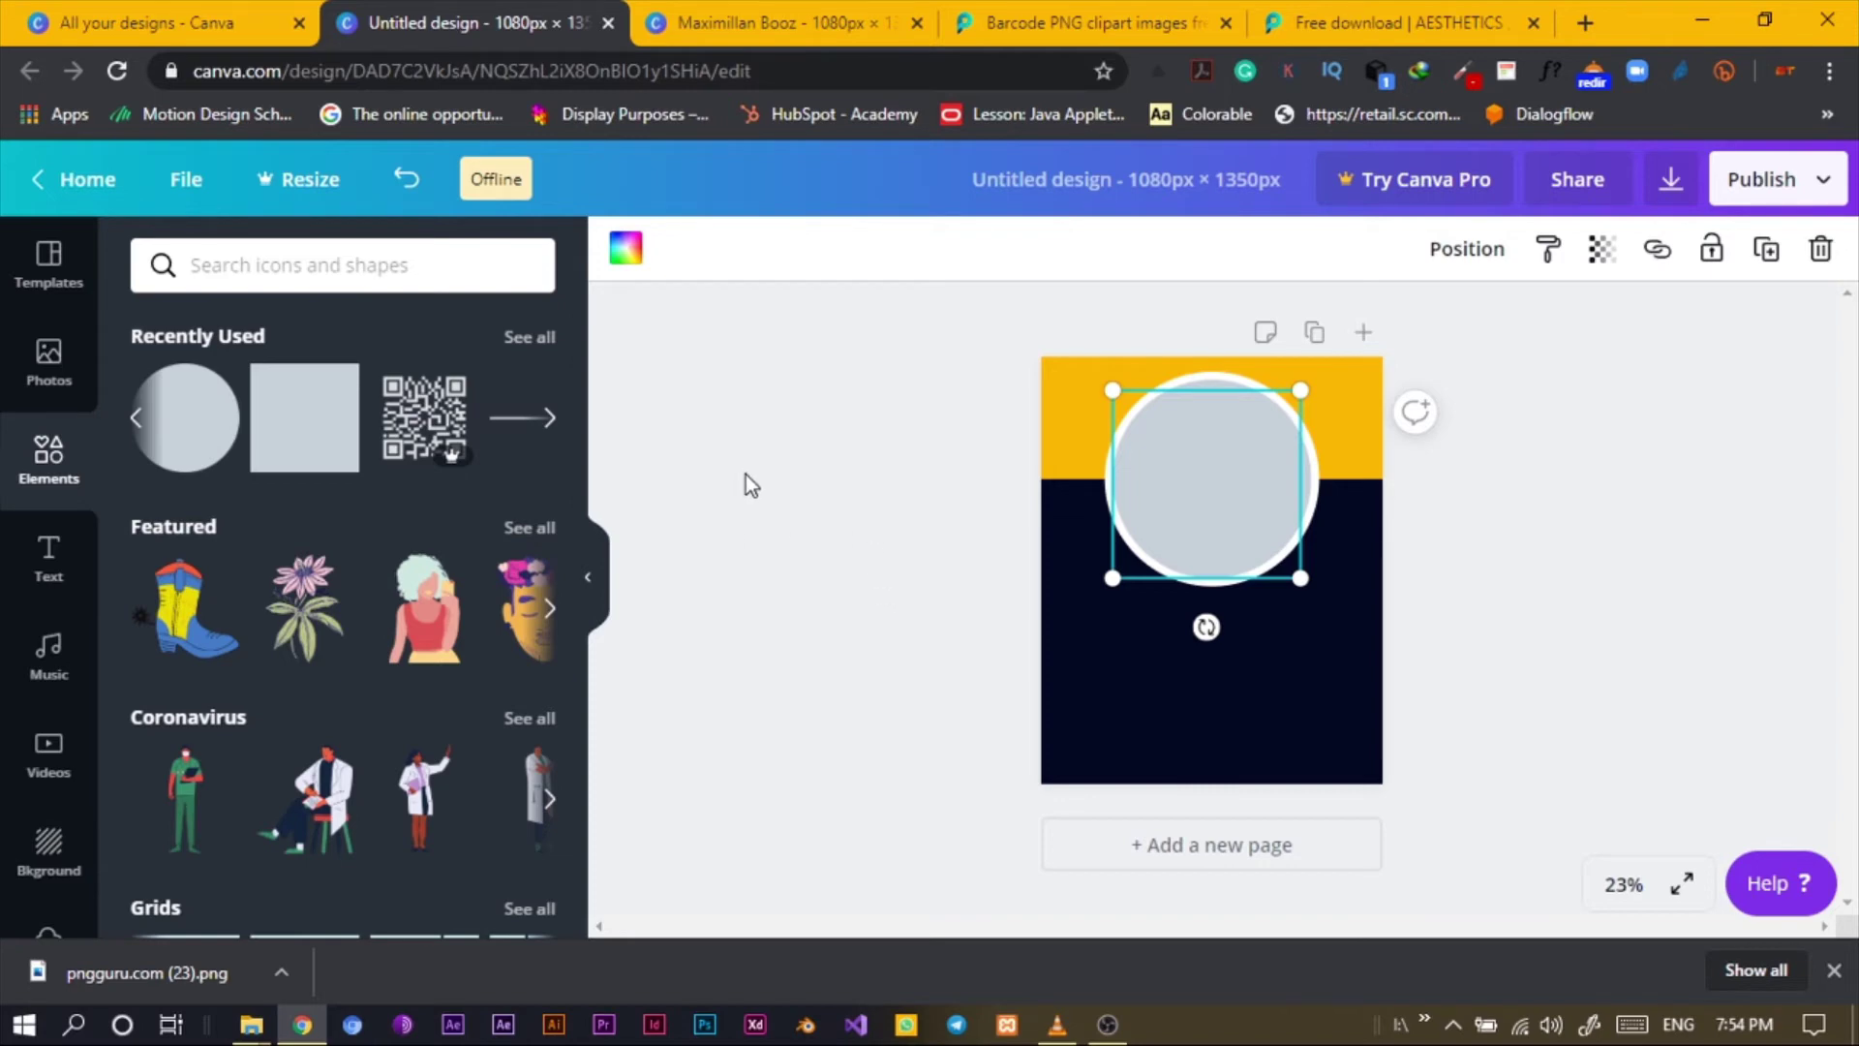
{"action": "left_click", "coordinate": [731, 20]}
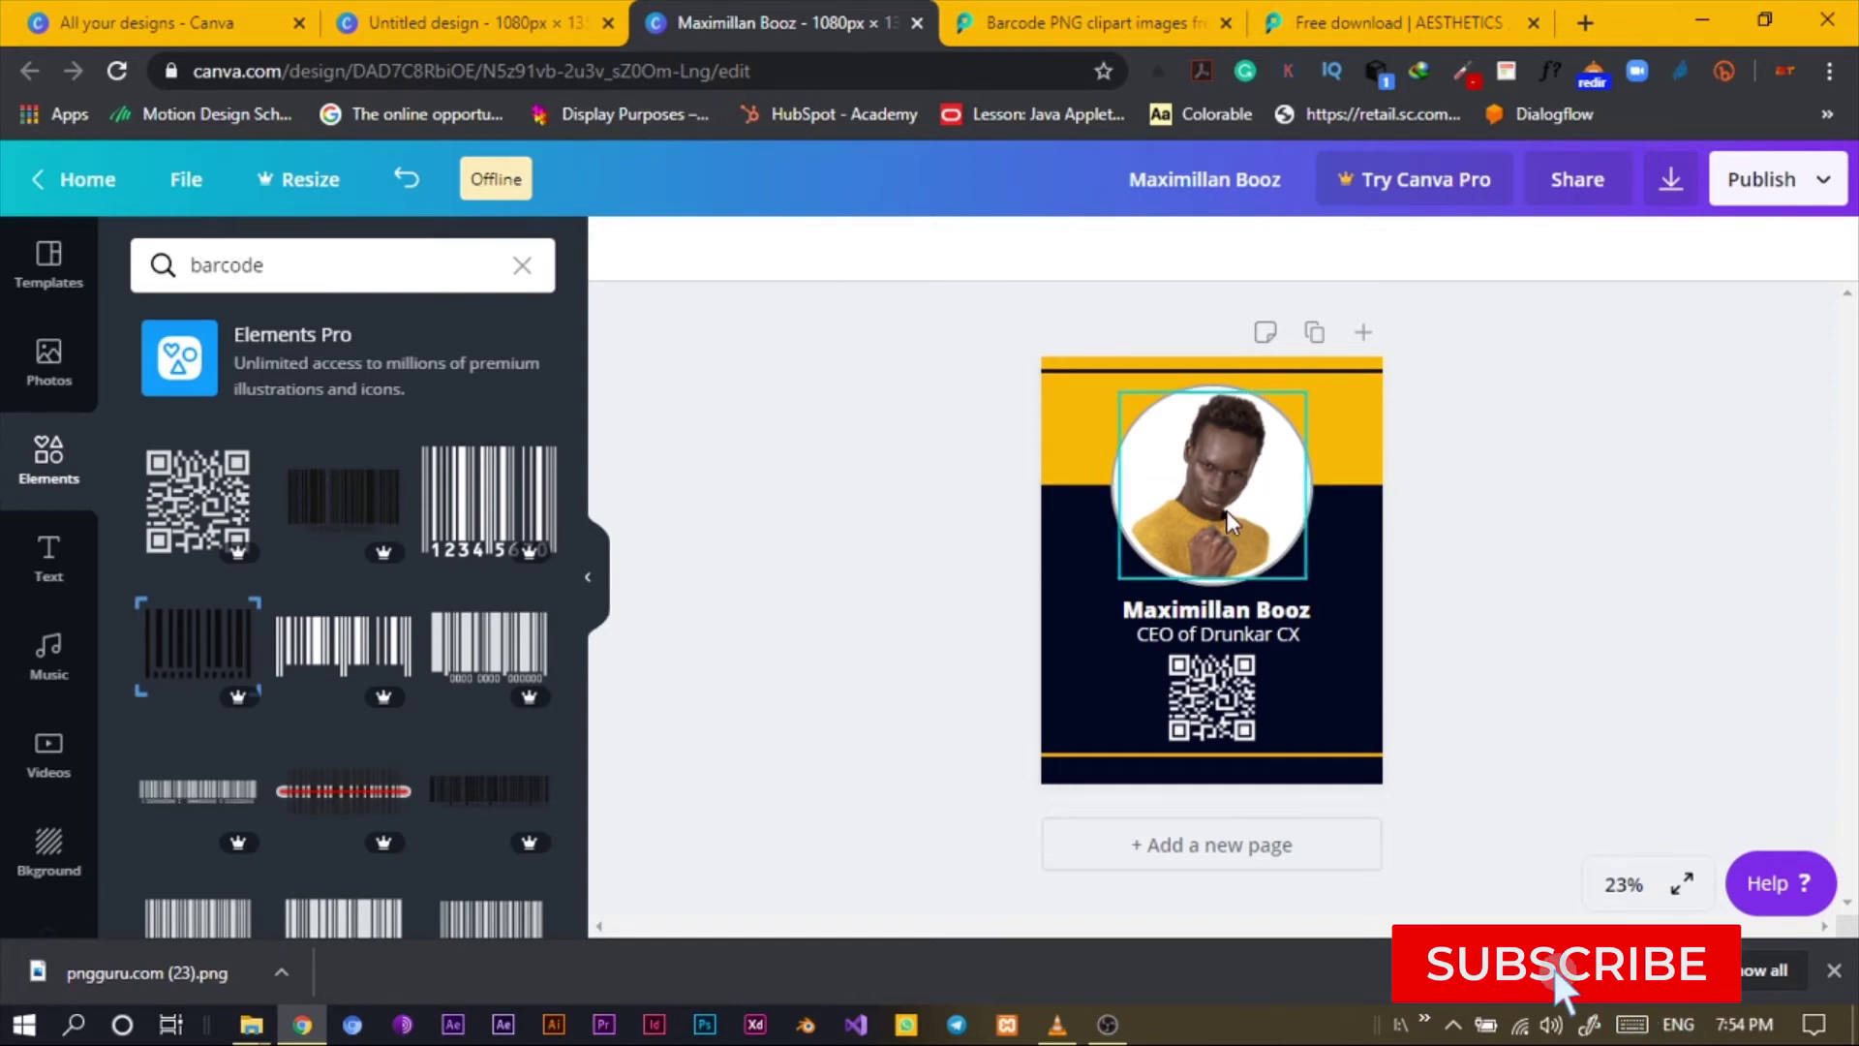
Clear the barcode search and add the sky/hill circle photo frame, shifting it left and down.
{"action": "left_click", "coordinate": [538, 22]}
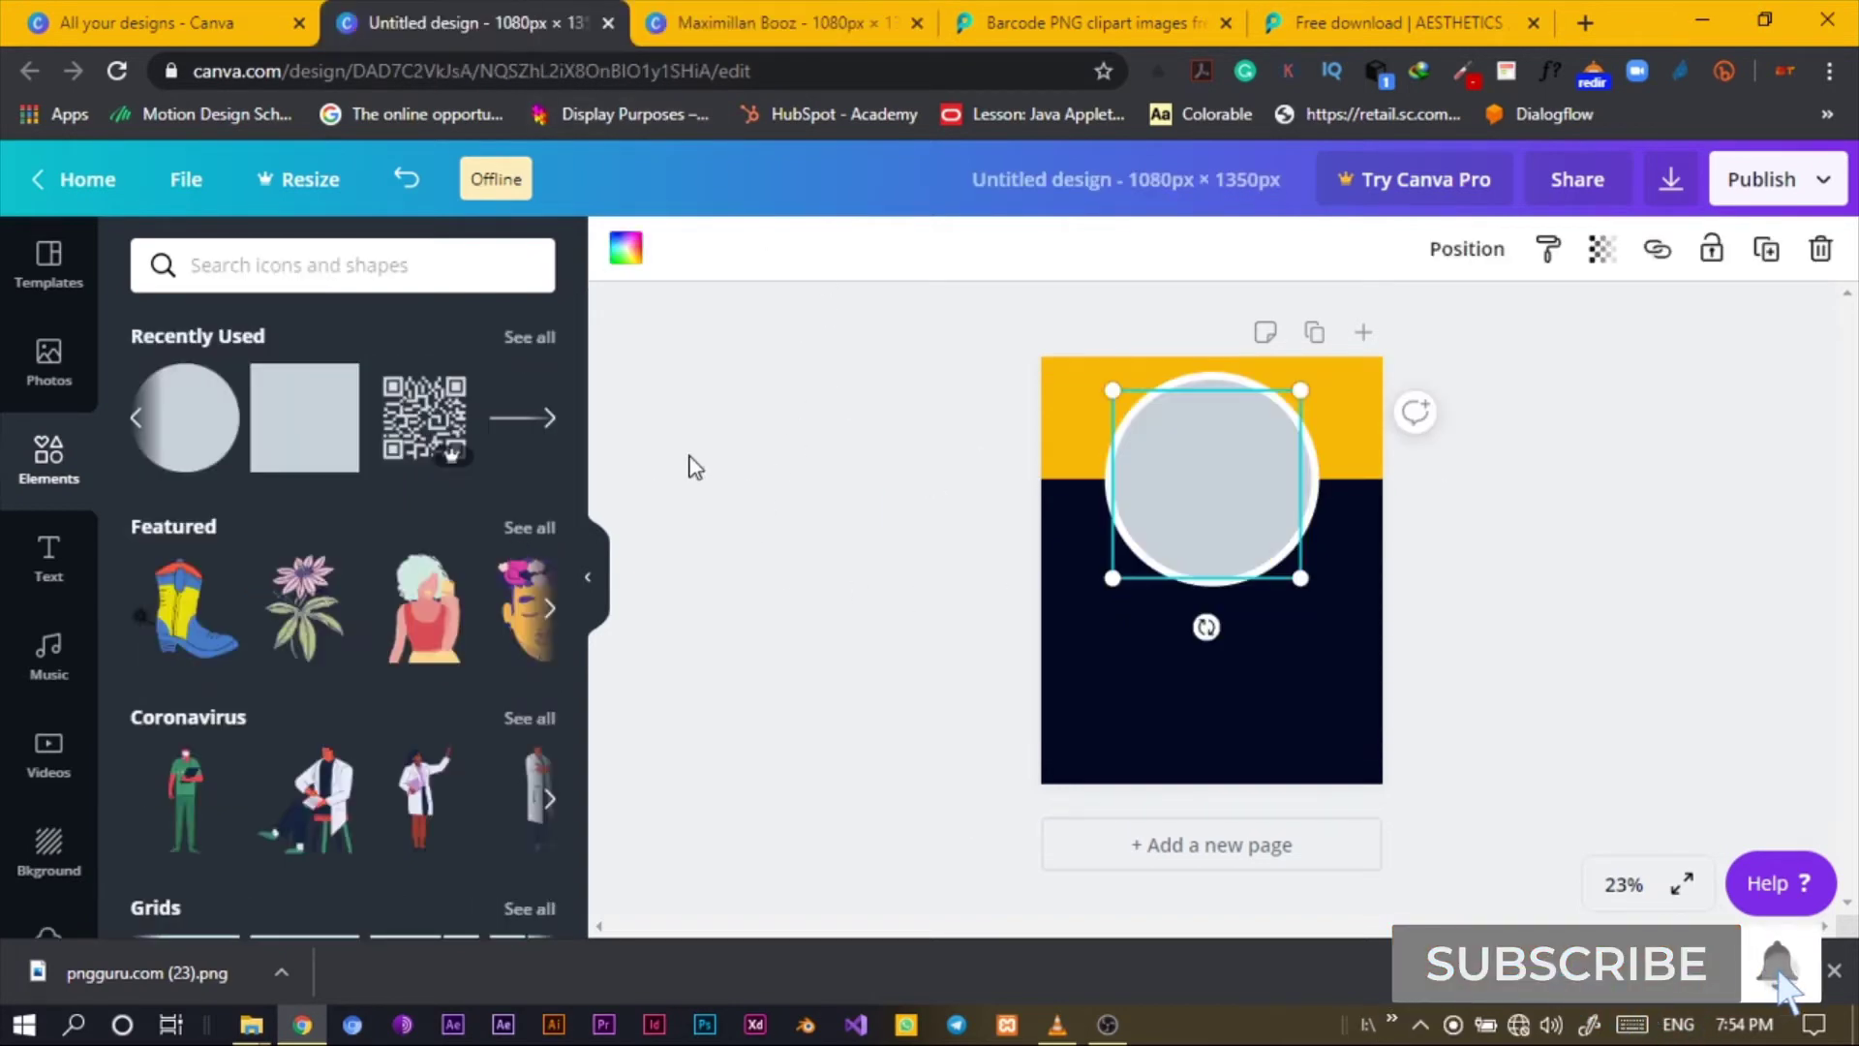
{"action": "left_click", "coordinate": [726, 22]}
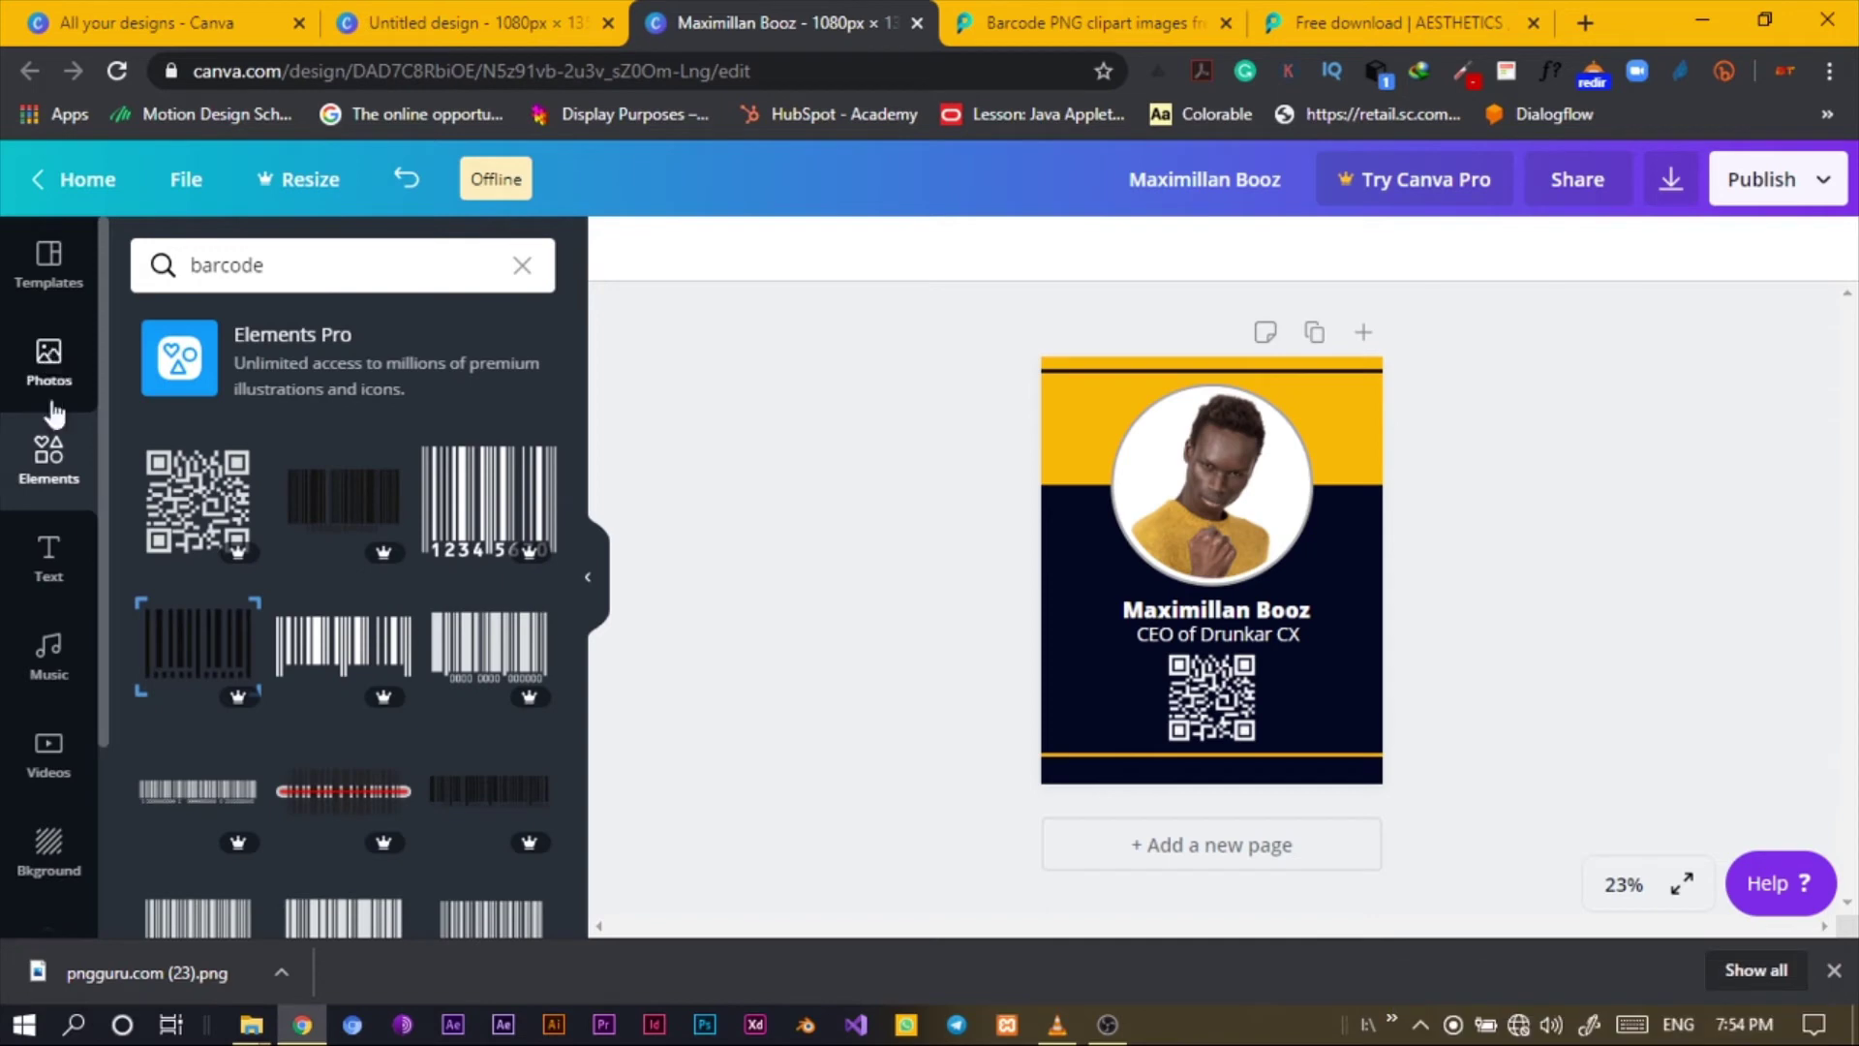
{"action": "left_click", "coordinate": [523, 265]}
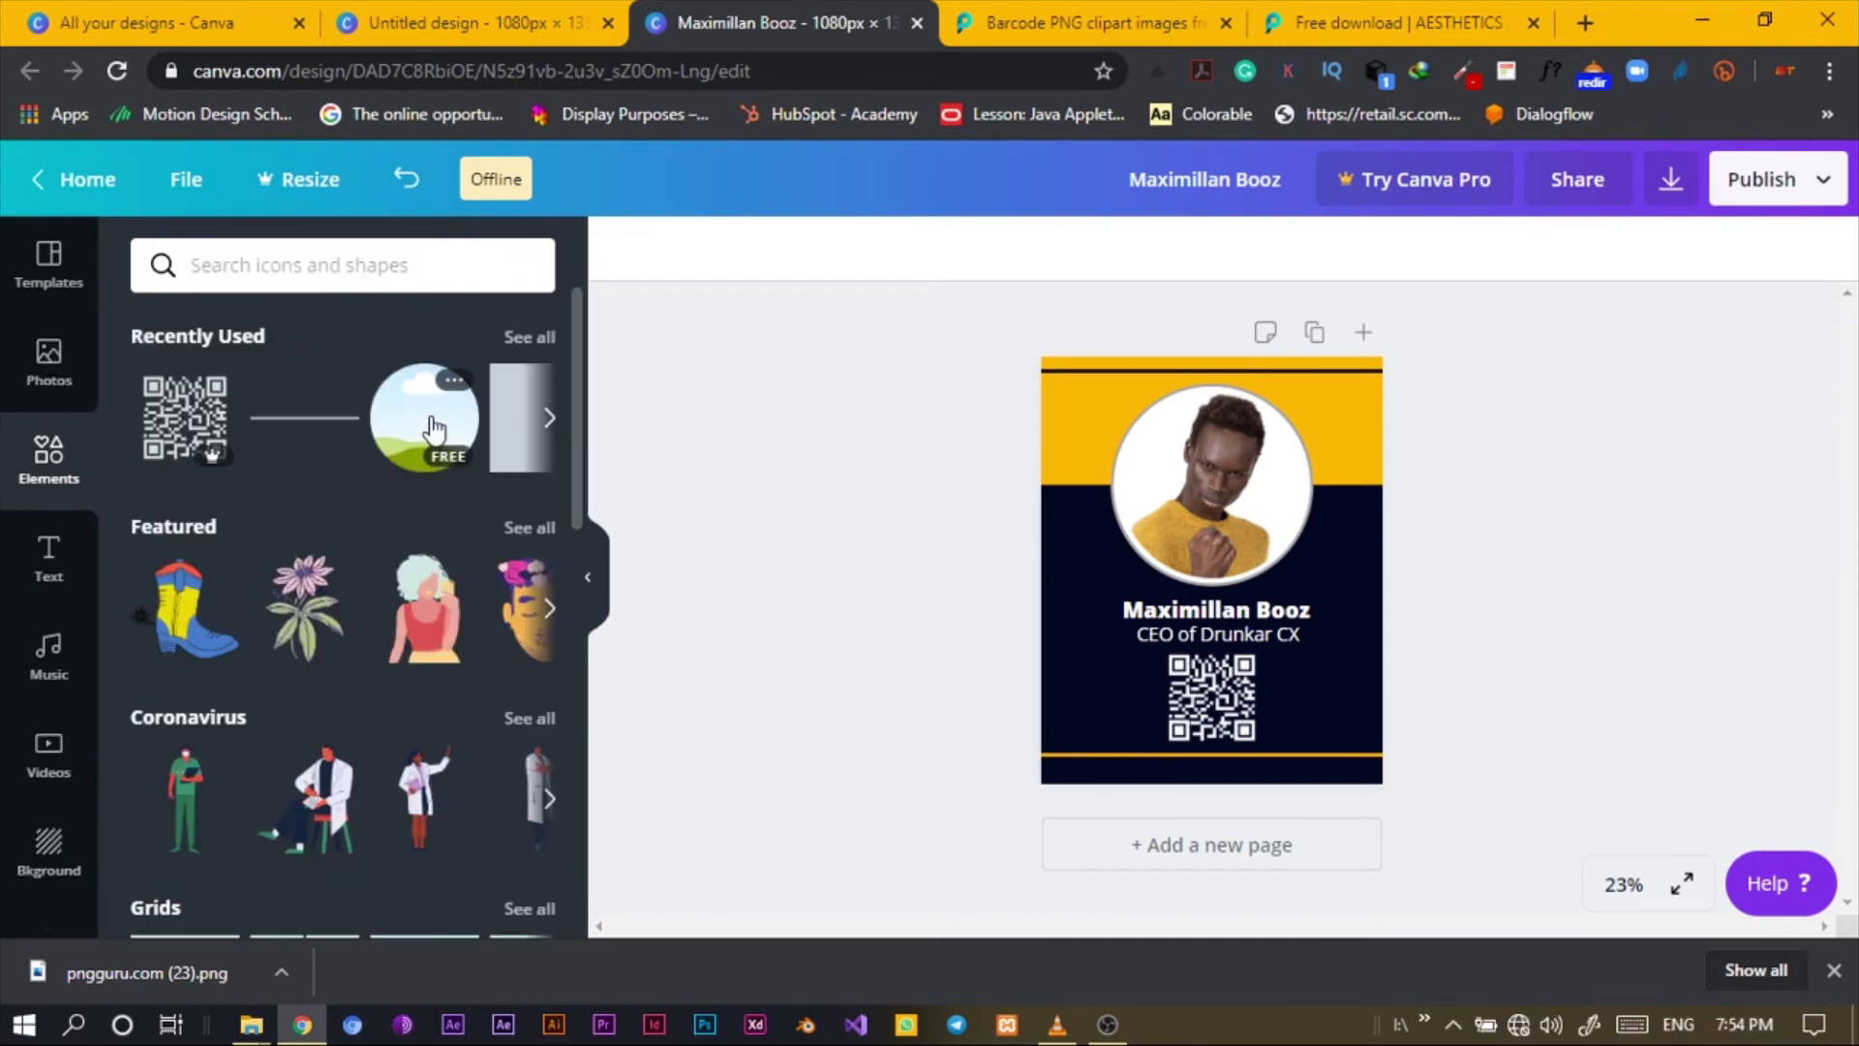
{"action": "left_click", "coordinate": [434, 427]}
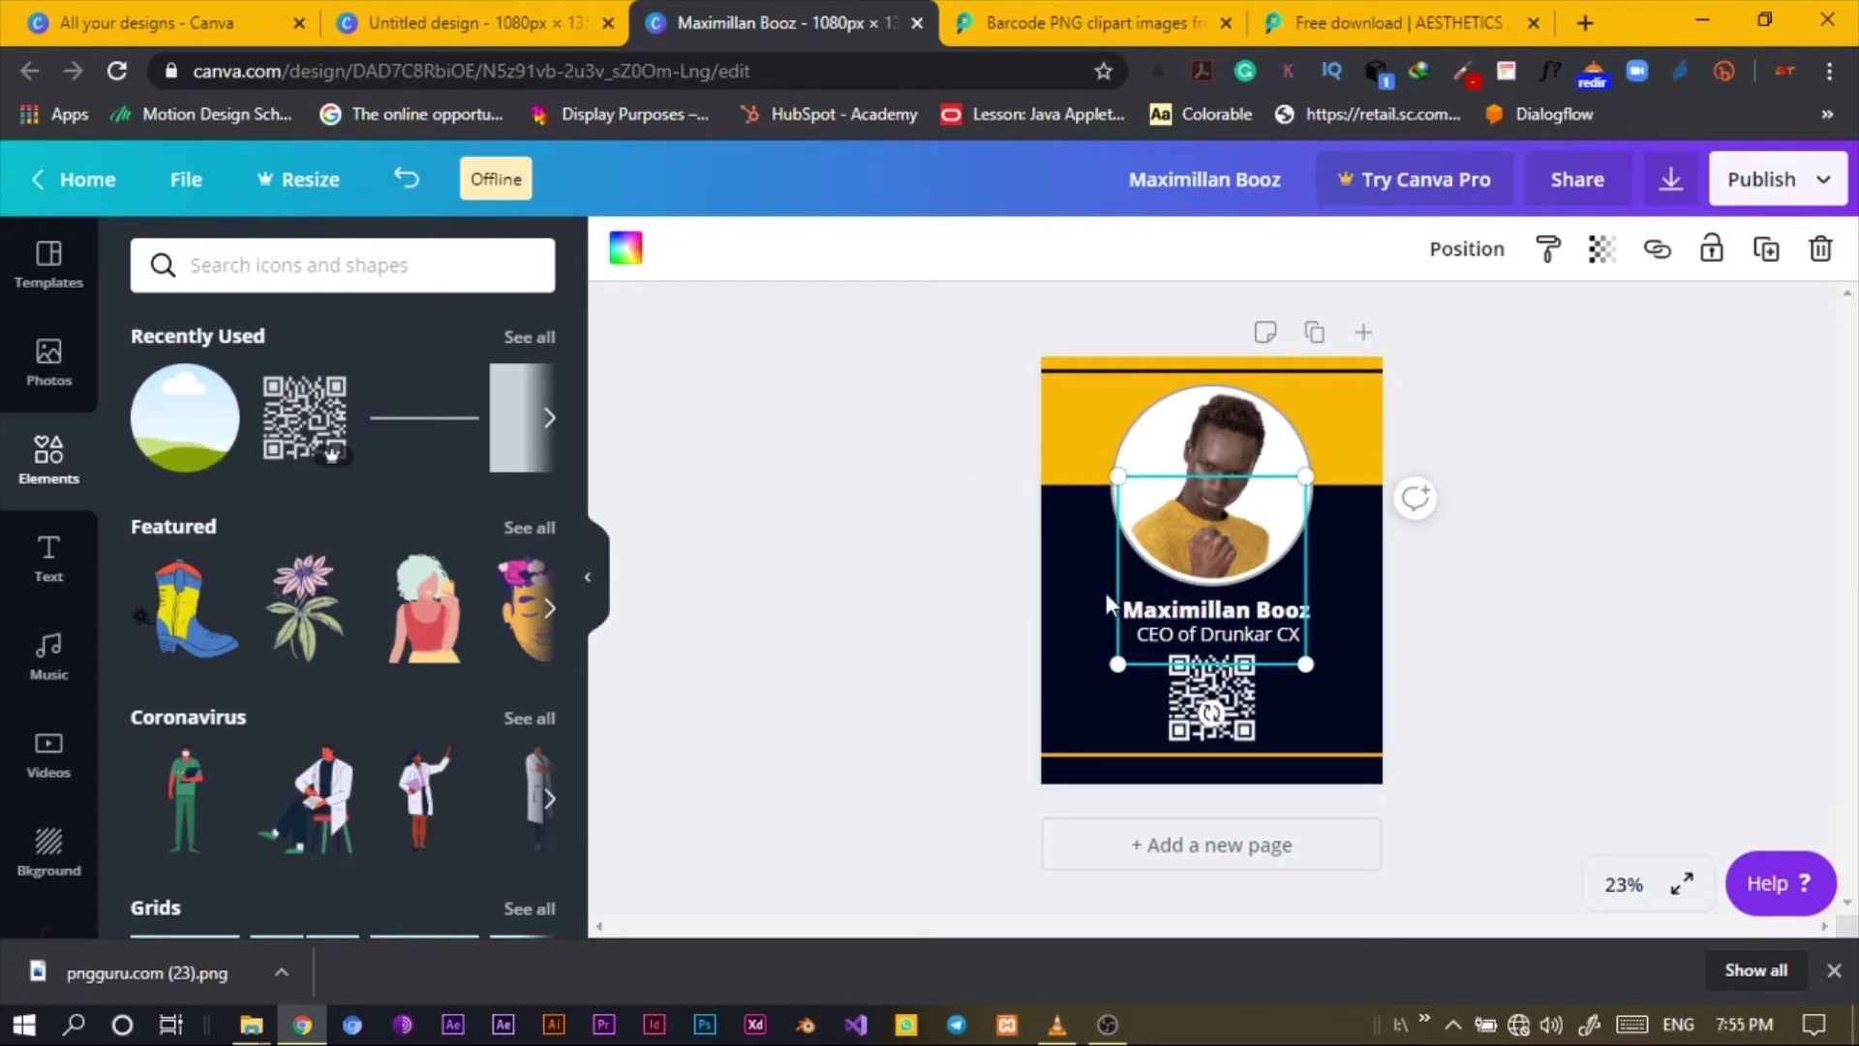
{"action": "left_click_drag", "start_coordinate": [1106, 592], "coordinate": [1017, 619]}
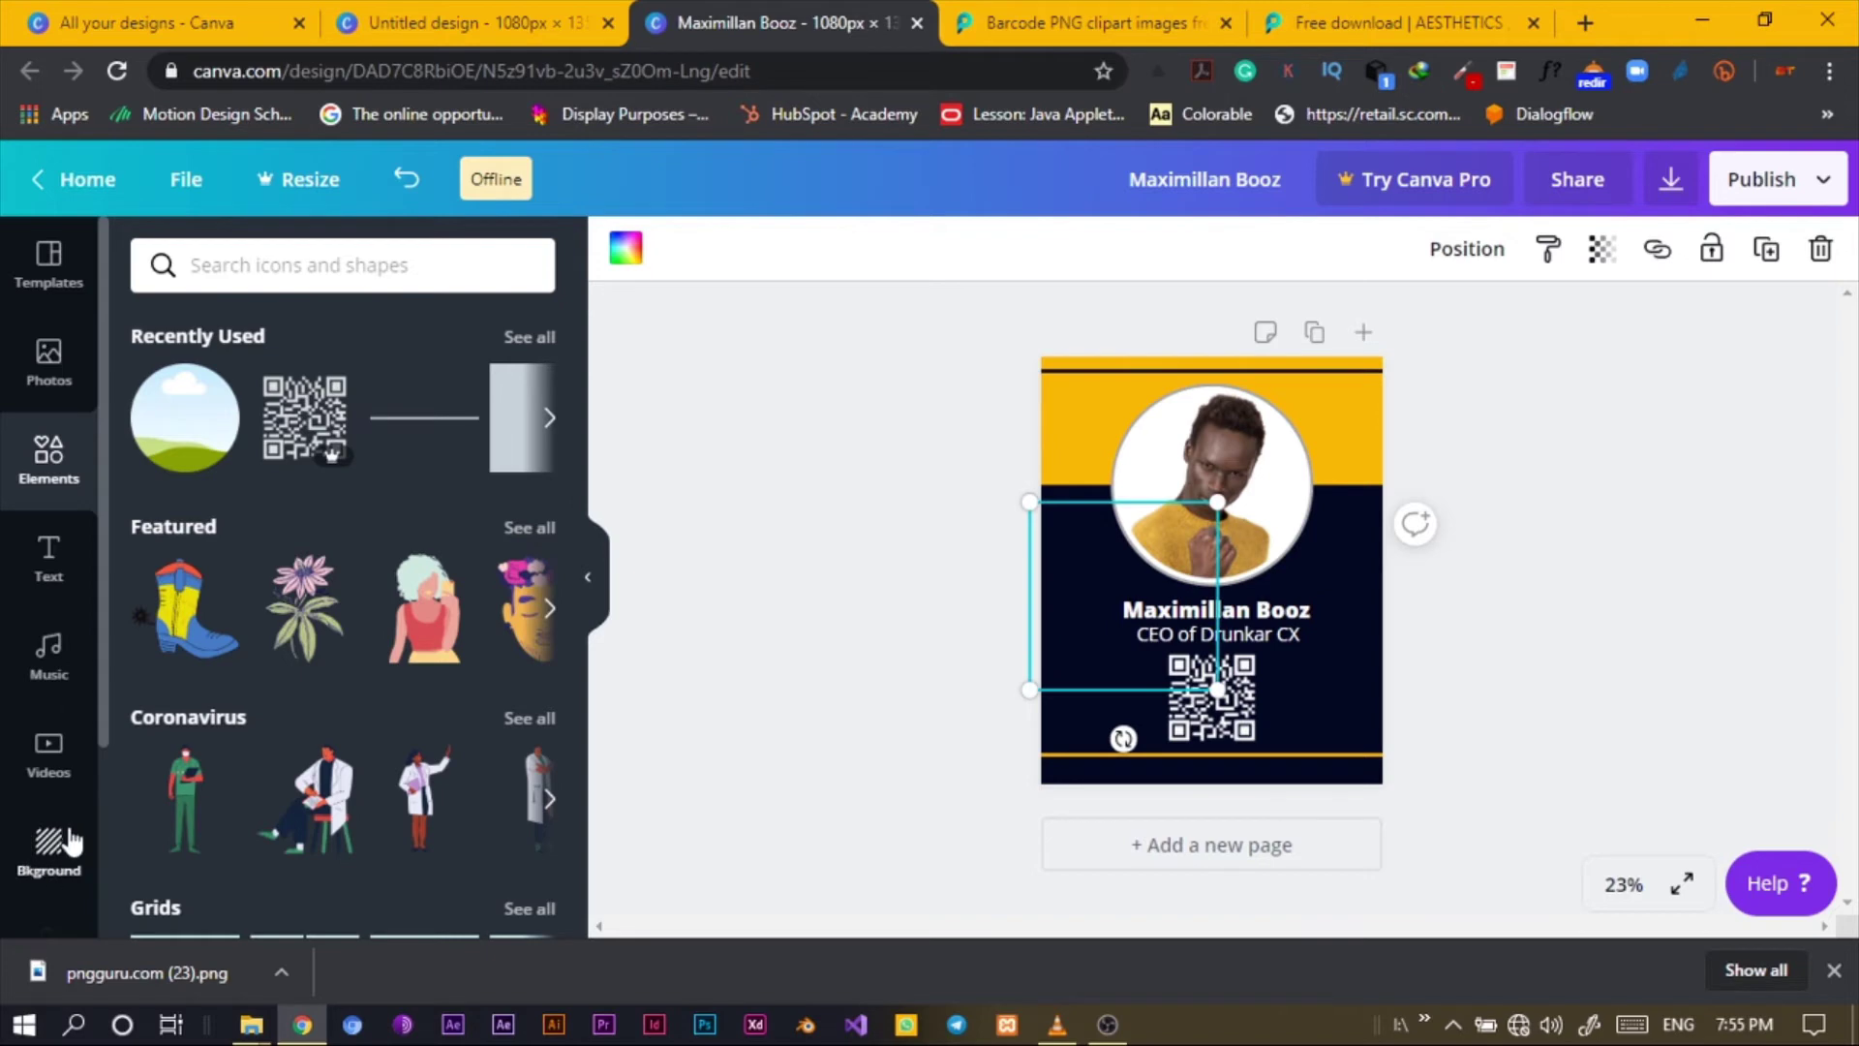
Drop an uploaded photo onto the card, crop it, and place it into the circular frame.
{"action": "scroll", "coordinate": [49, 756], "scroll_direction": "down", "scroll_amount": 3}
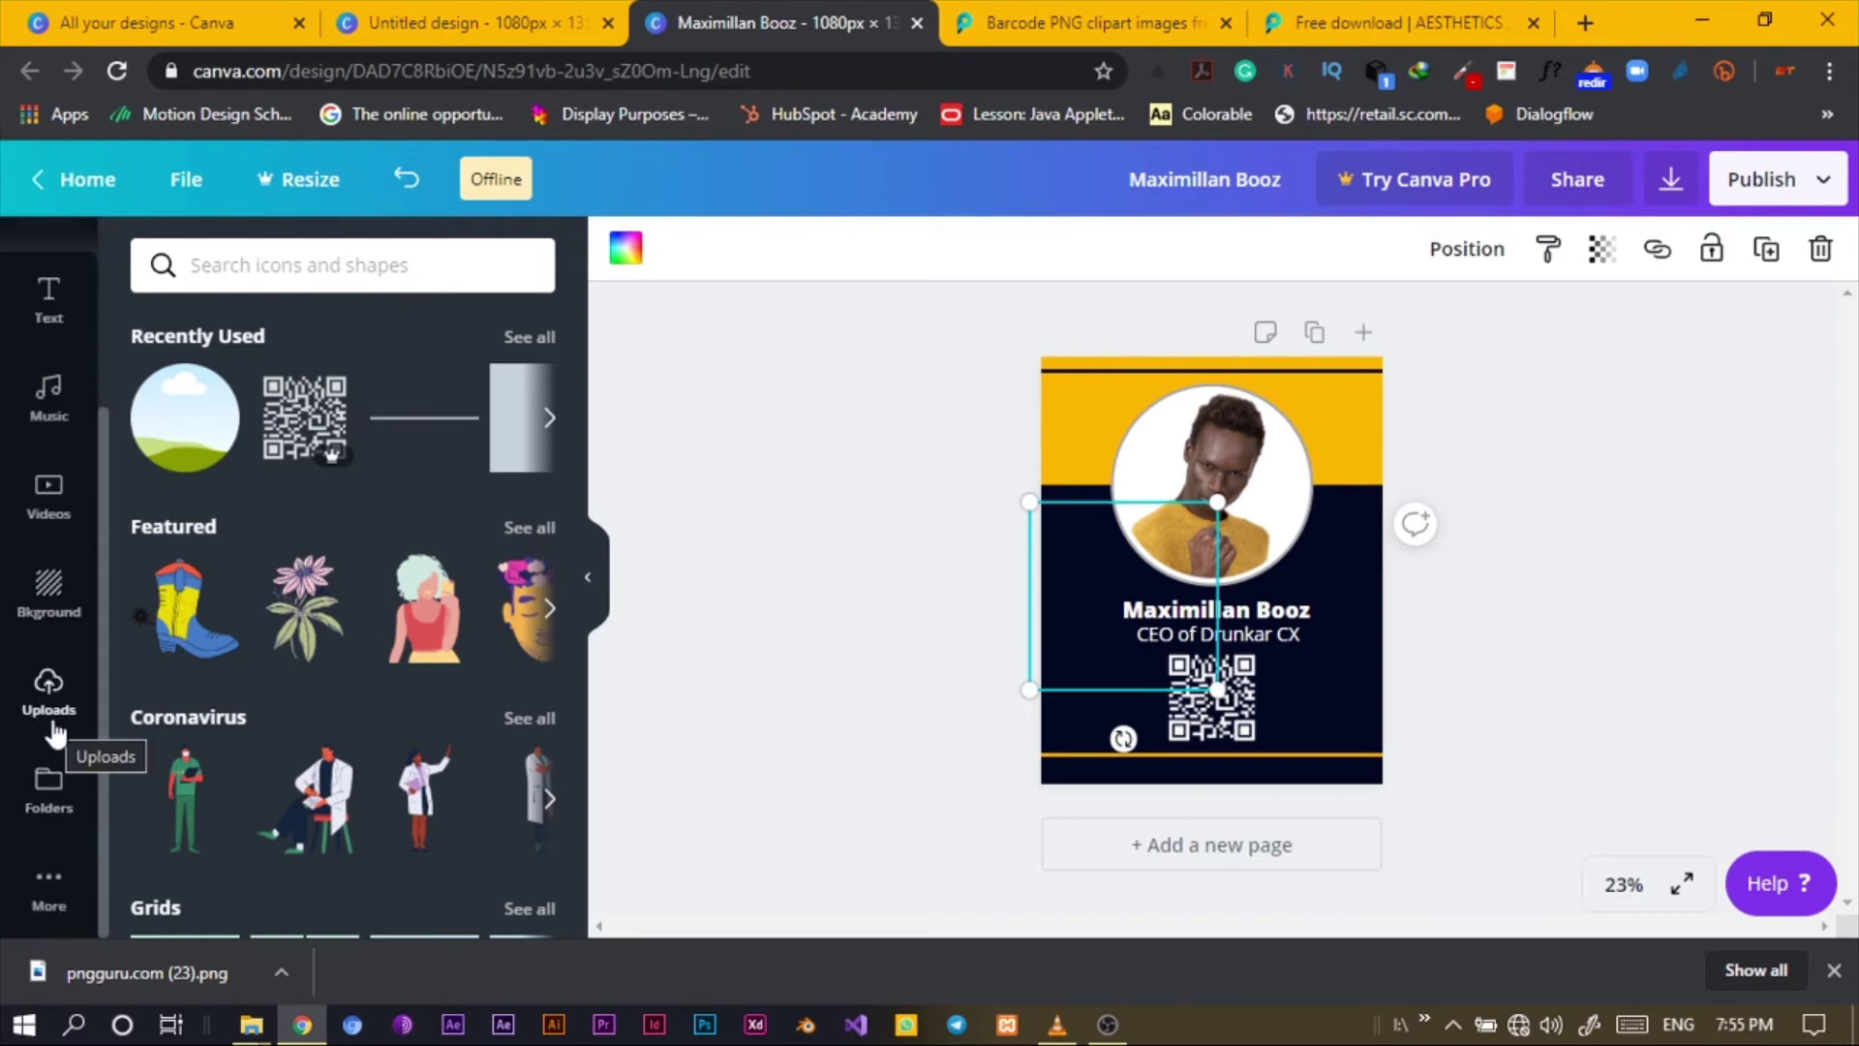
{"action": "left_click", "coordinate": [53, 721]}
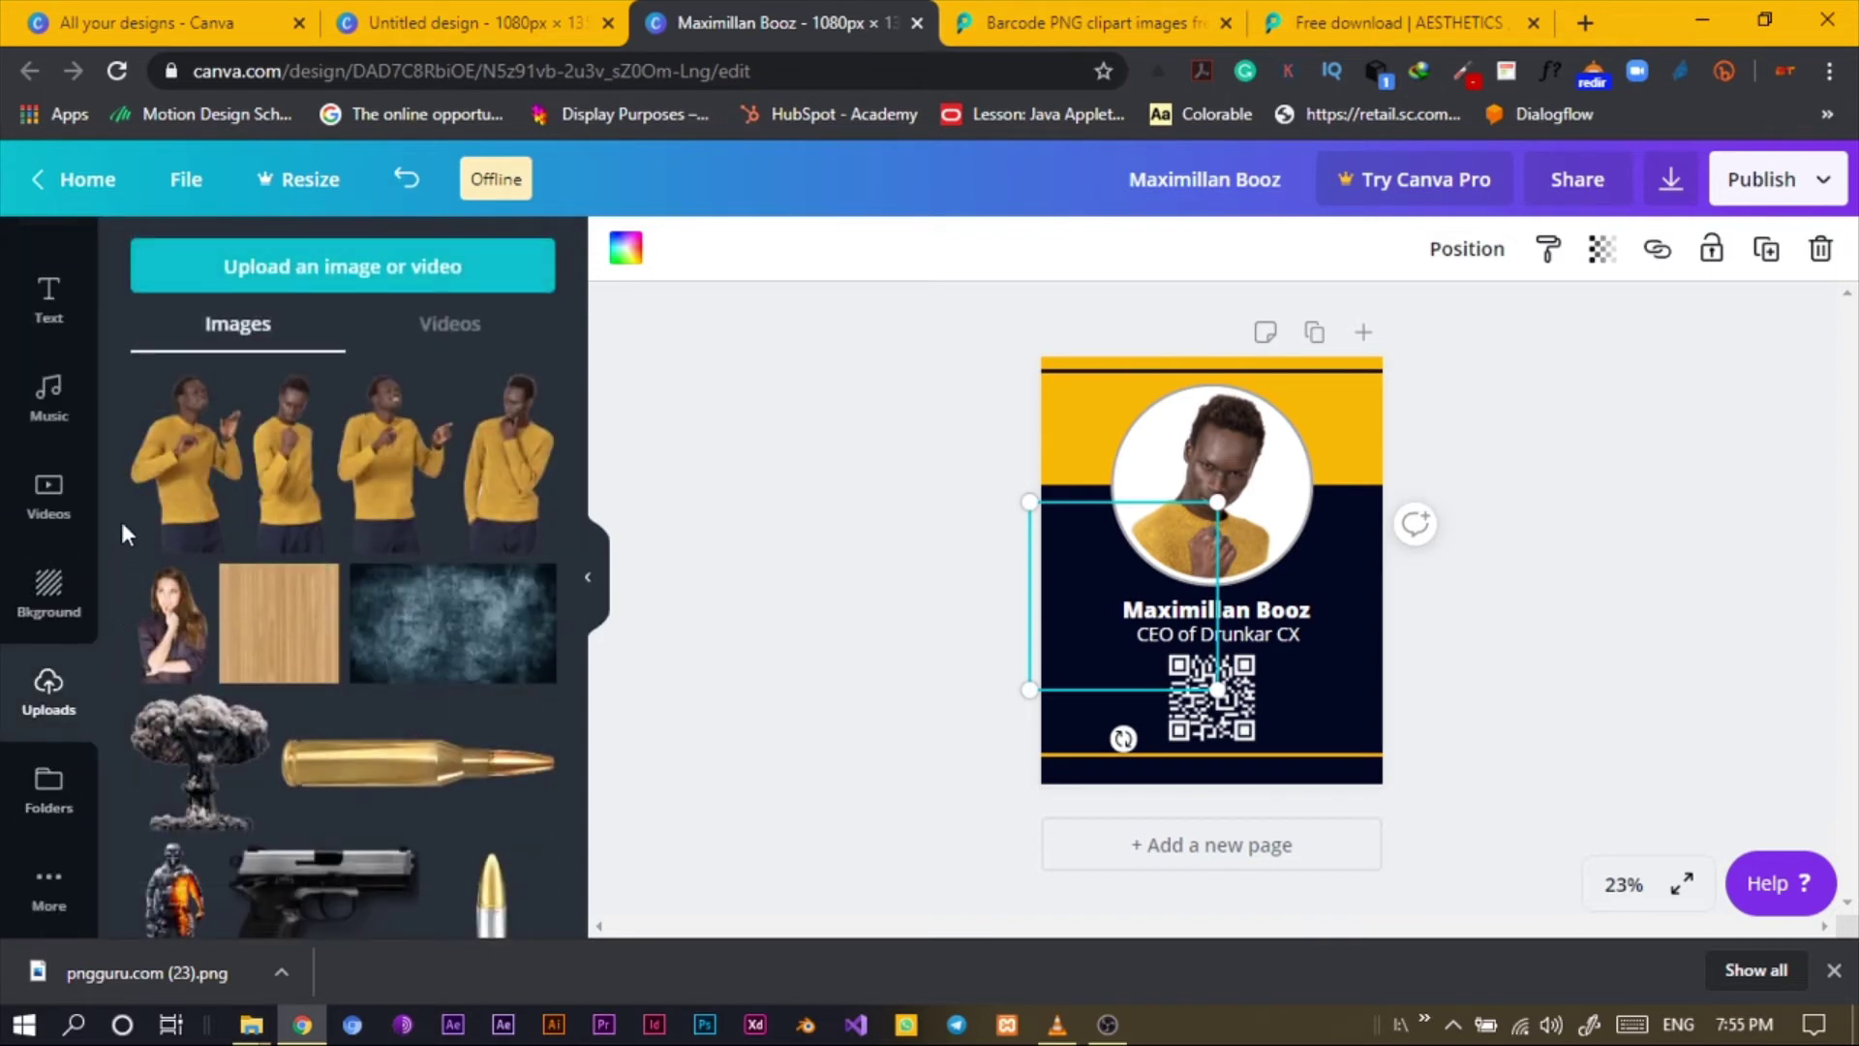
{"action": "left_click_drag", "start_coordinate": [167, 484], "coordinate": [1104, 638]}
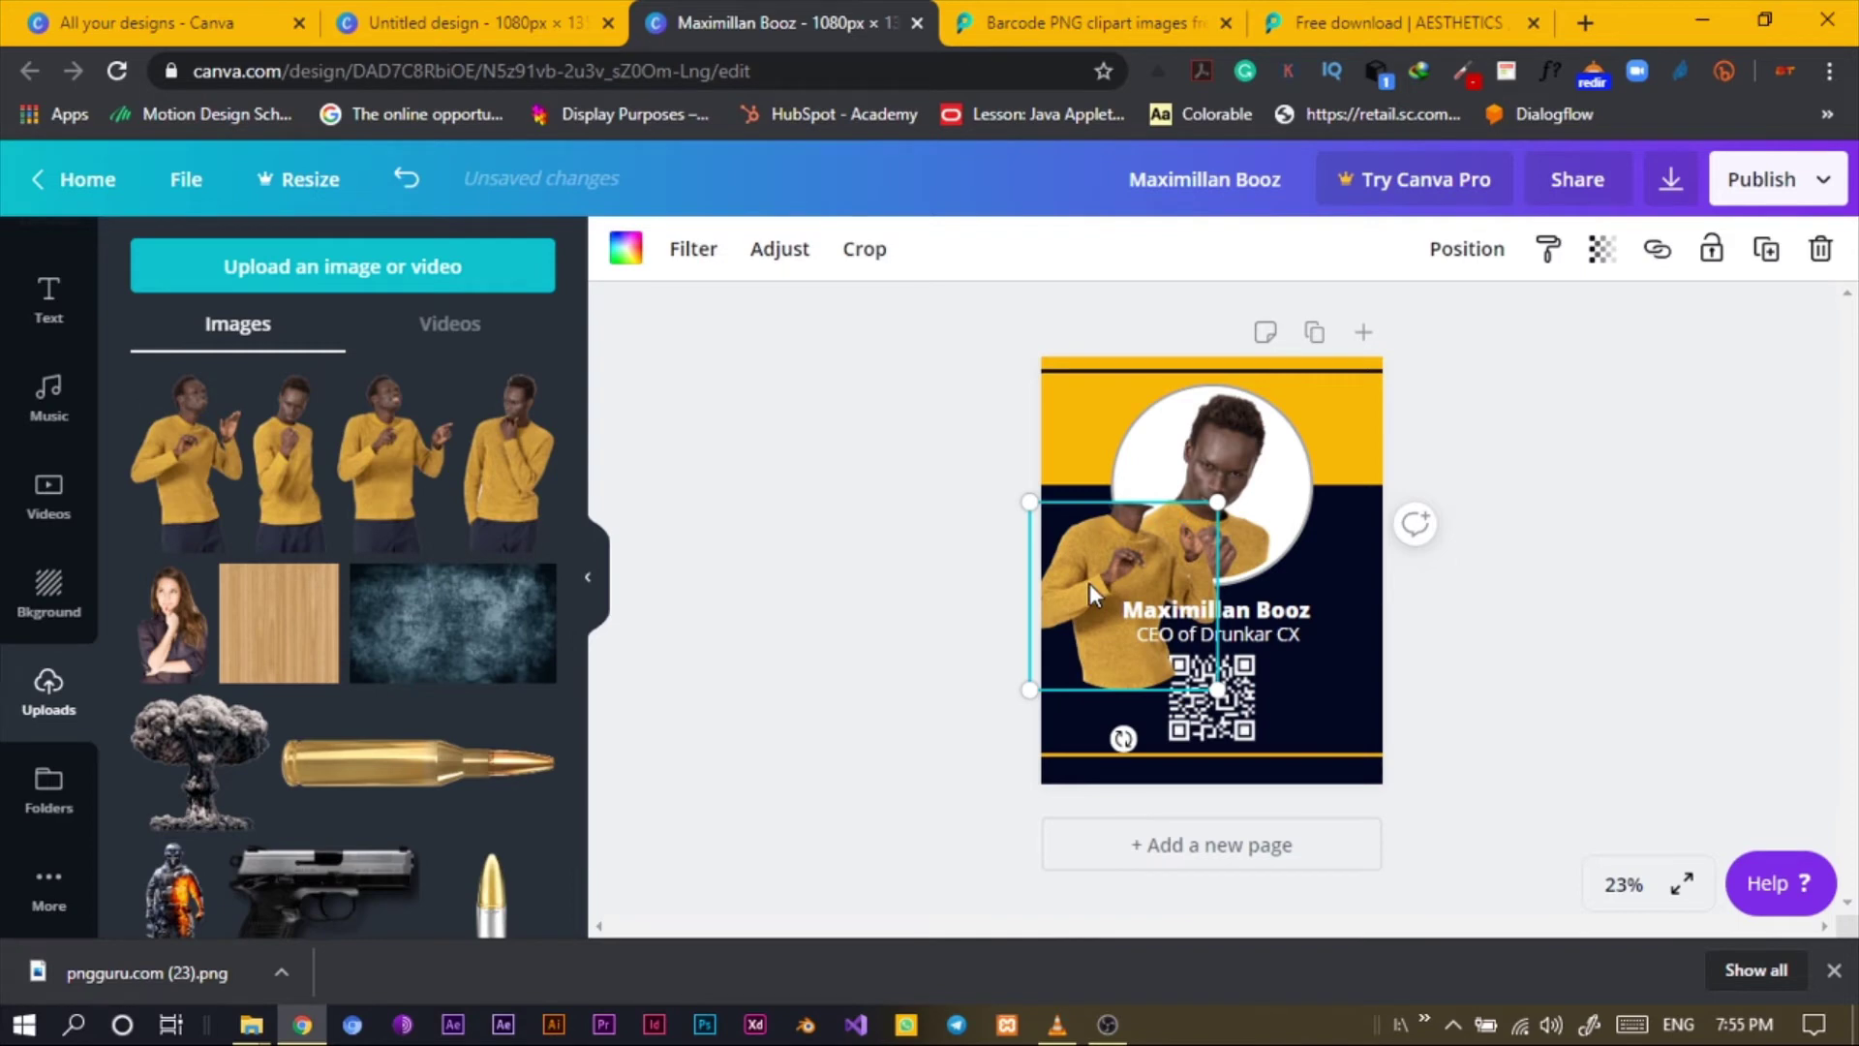
{"action": "left_click_drag", "start_coordinate": [1089, 583], "coordinate": [1338, 685]}
{"action": "double_click", "coordinate": [1342, 614]}
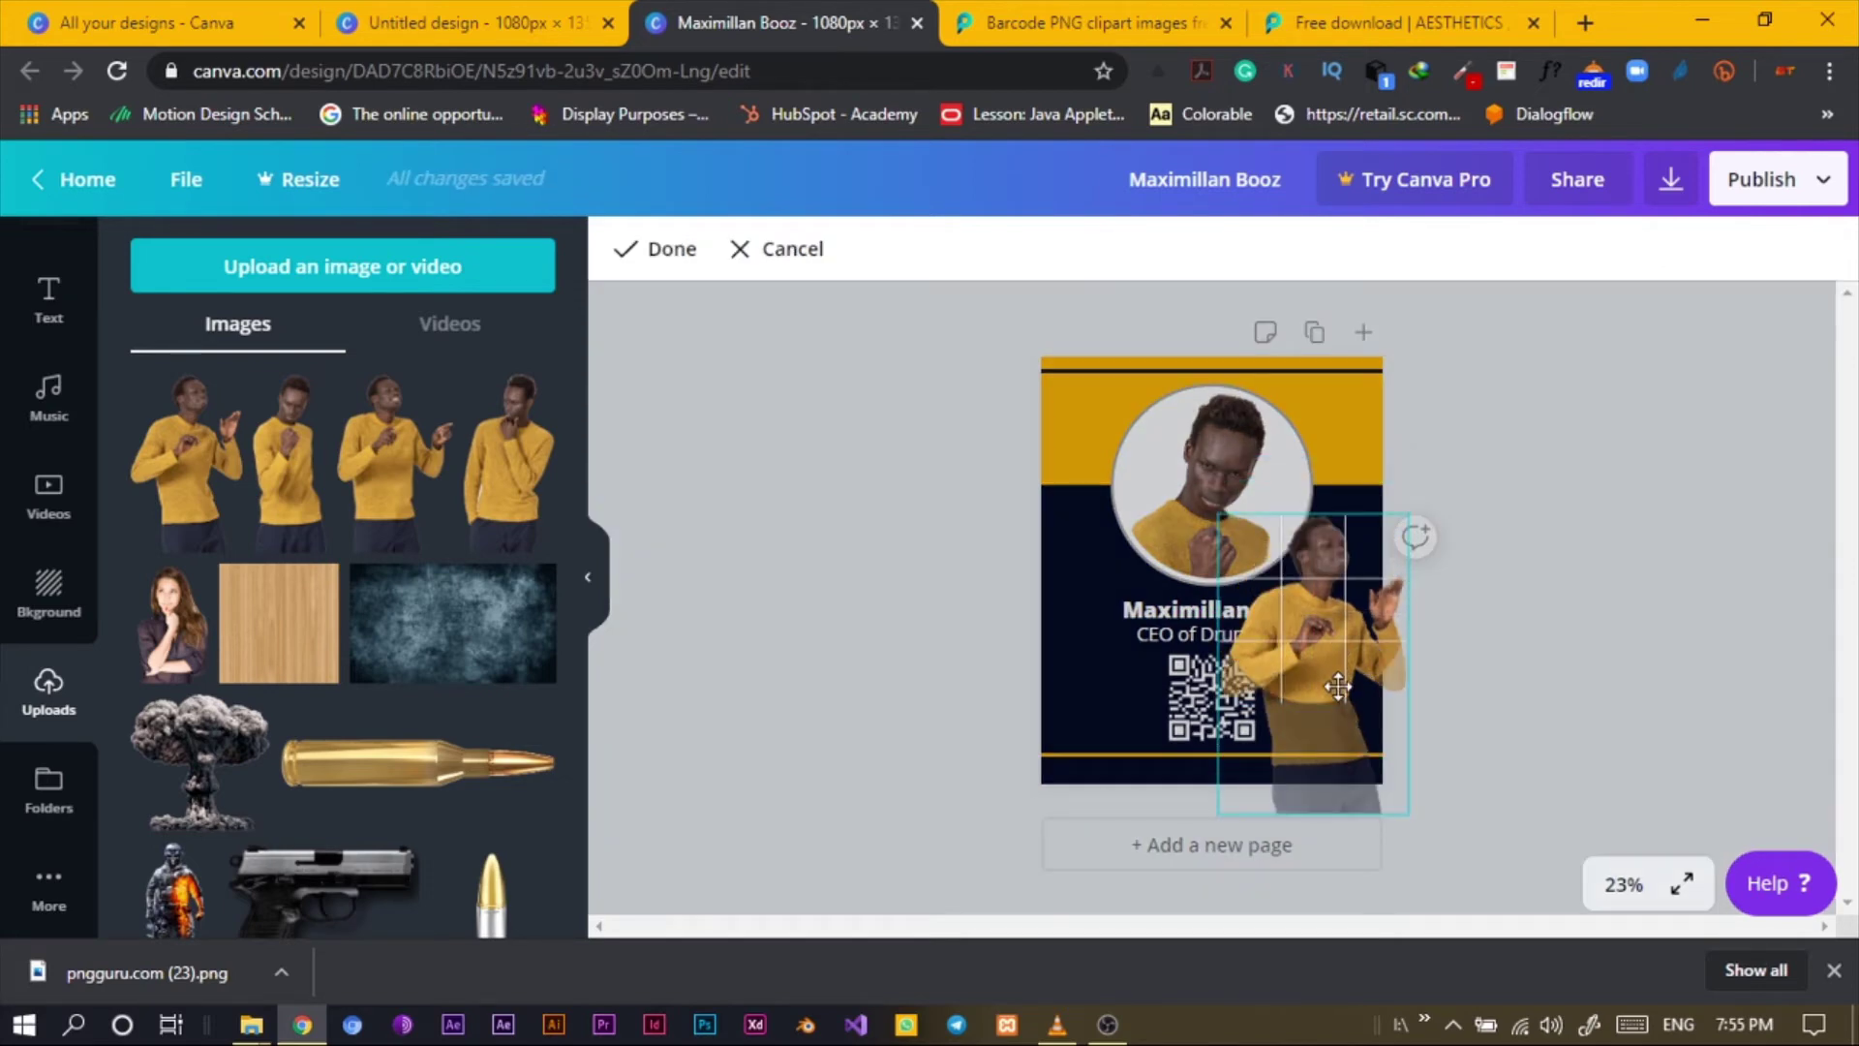
{"action": "left_click", "coordinate": [1503, 690]}
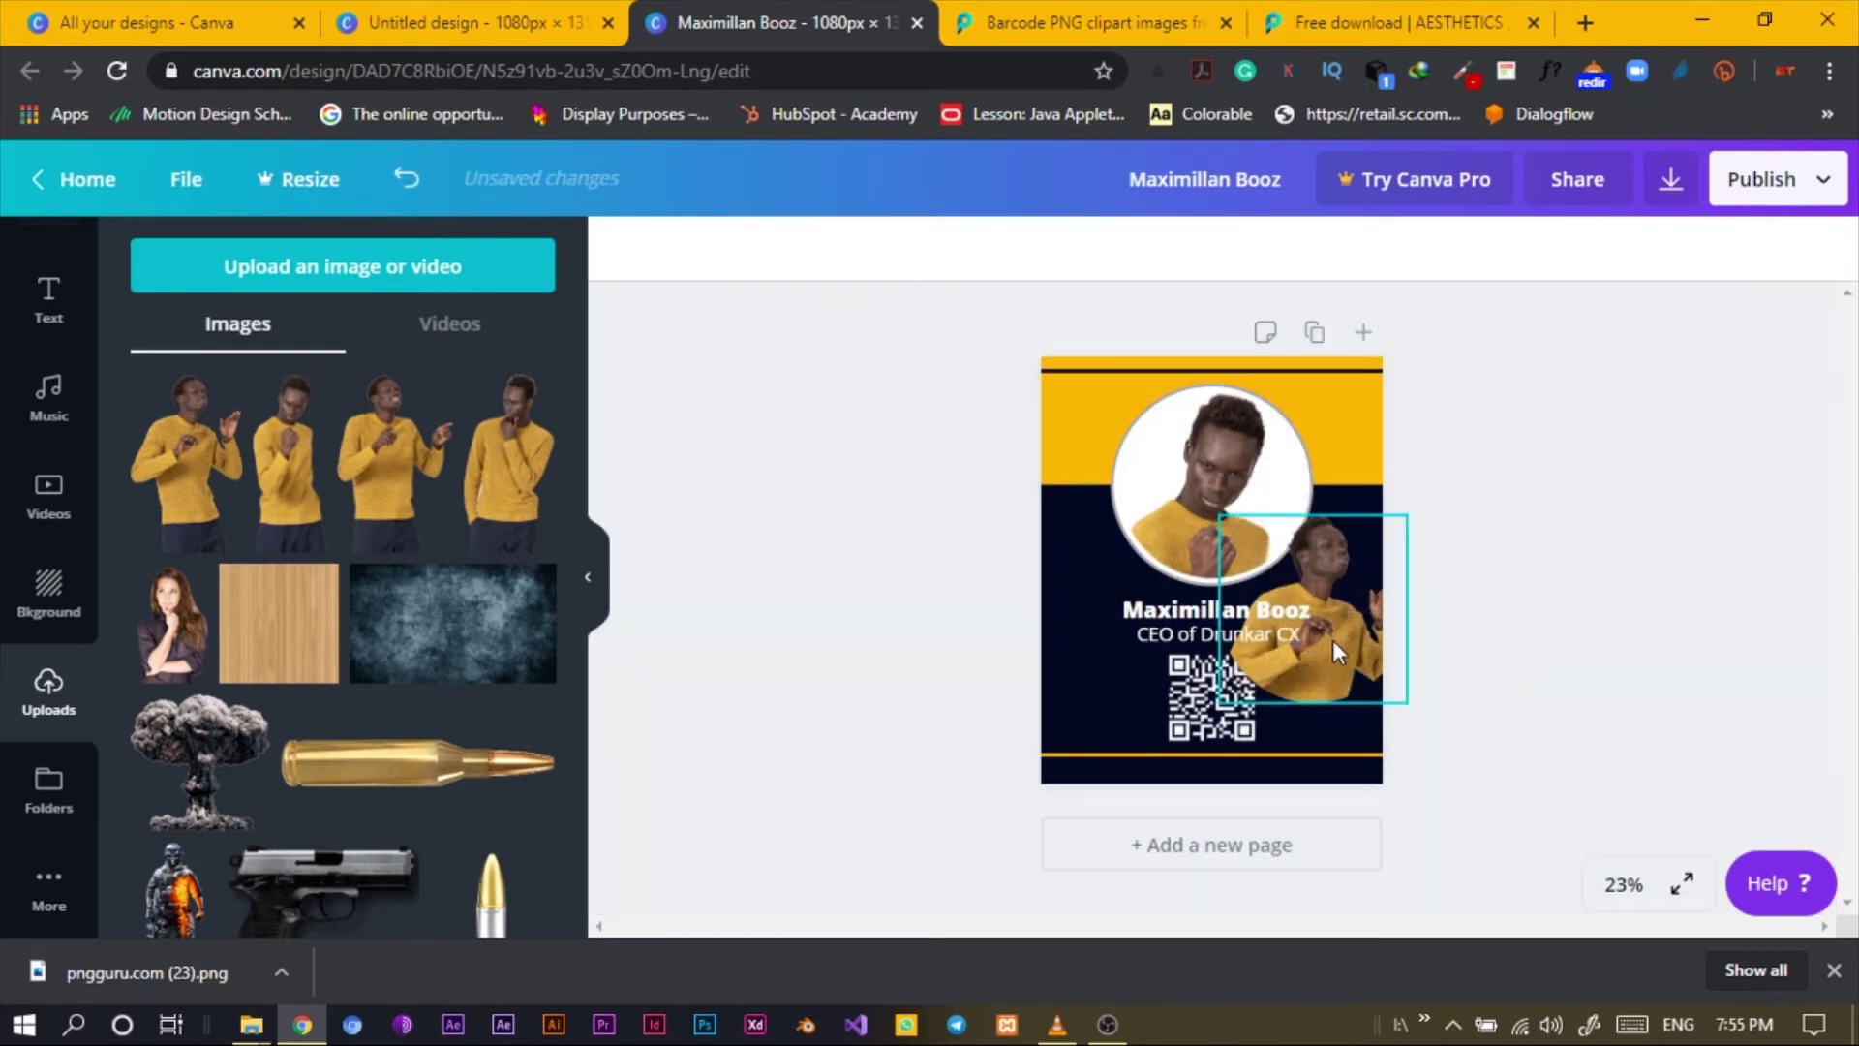
{"action": "left_click_drag", "start_coordinate": [1339, 651], "coordinate": [1230, 533]}
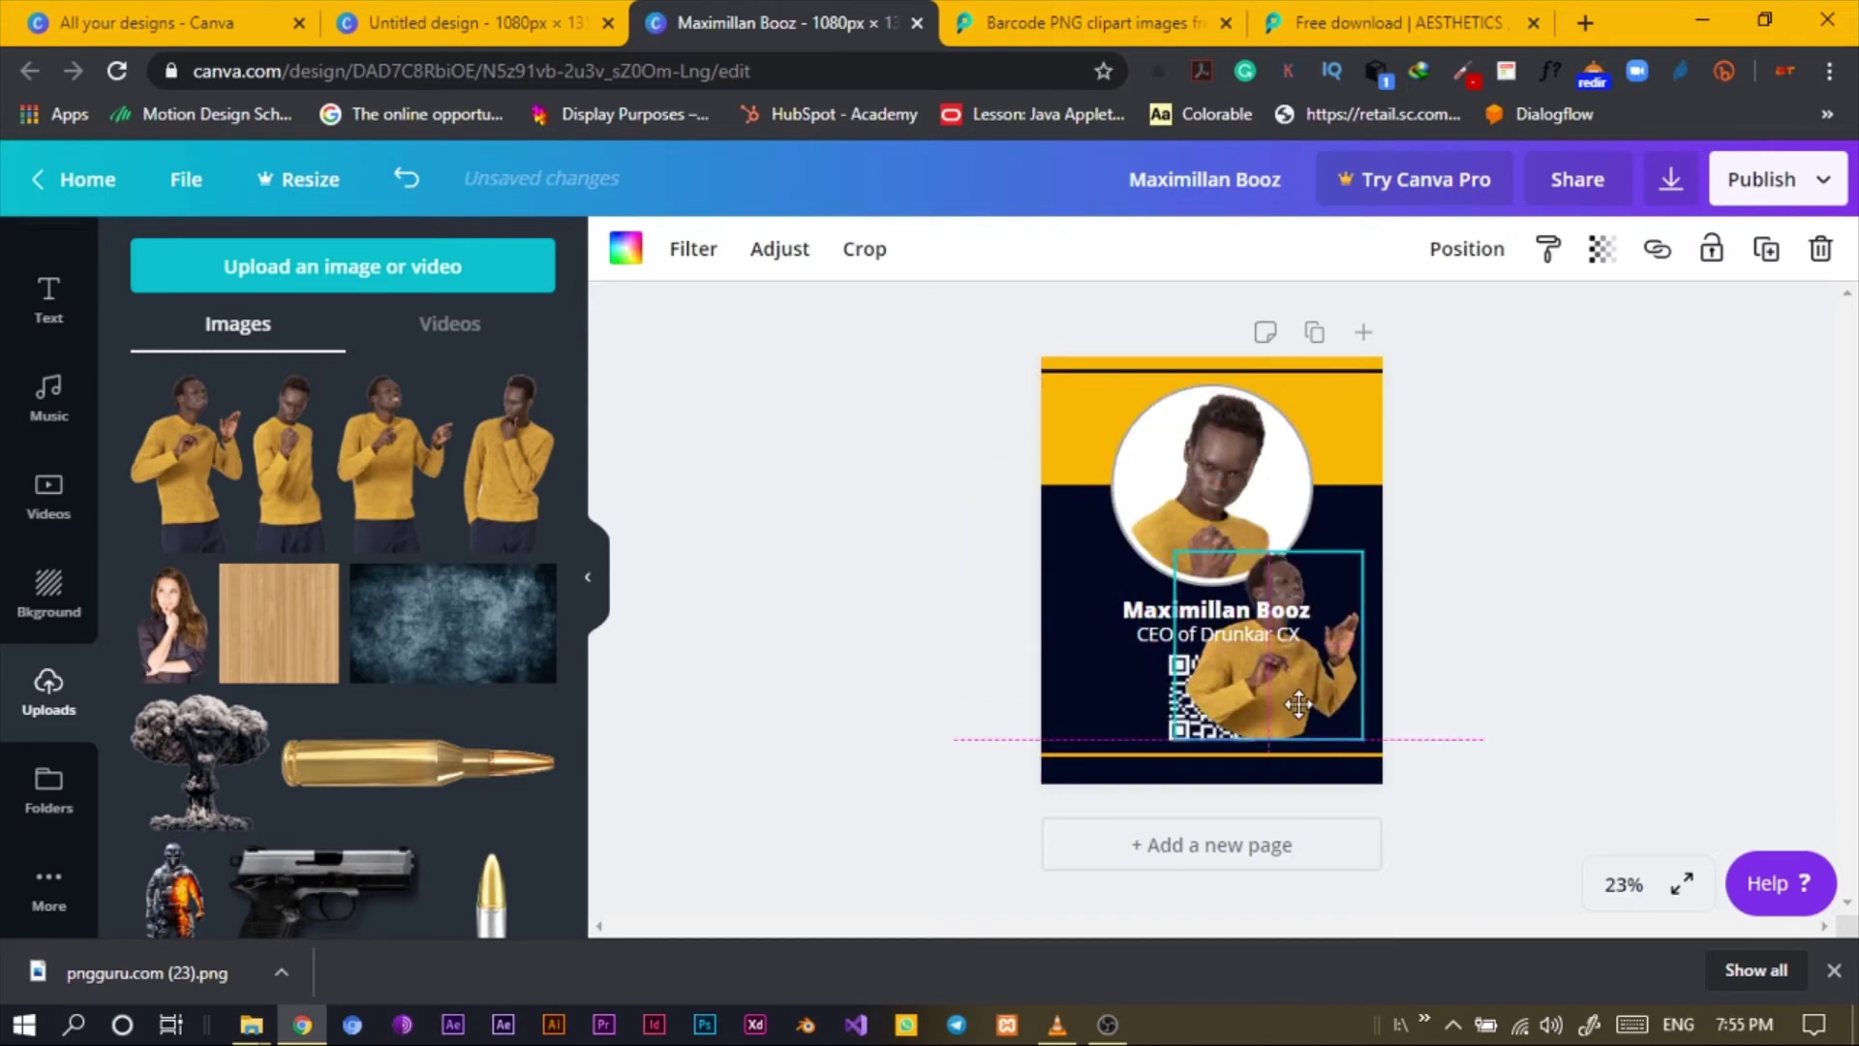
{"action": "left_click_drag", "start_coordinate": [1299, 704], "coordinate": [1409, 702]}
{"action": "left_click", "coordinate": [1241, 528]}
{"action": "key", "text": "Delete"}
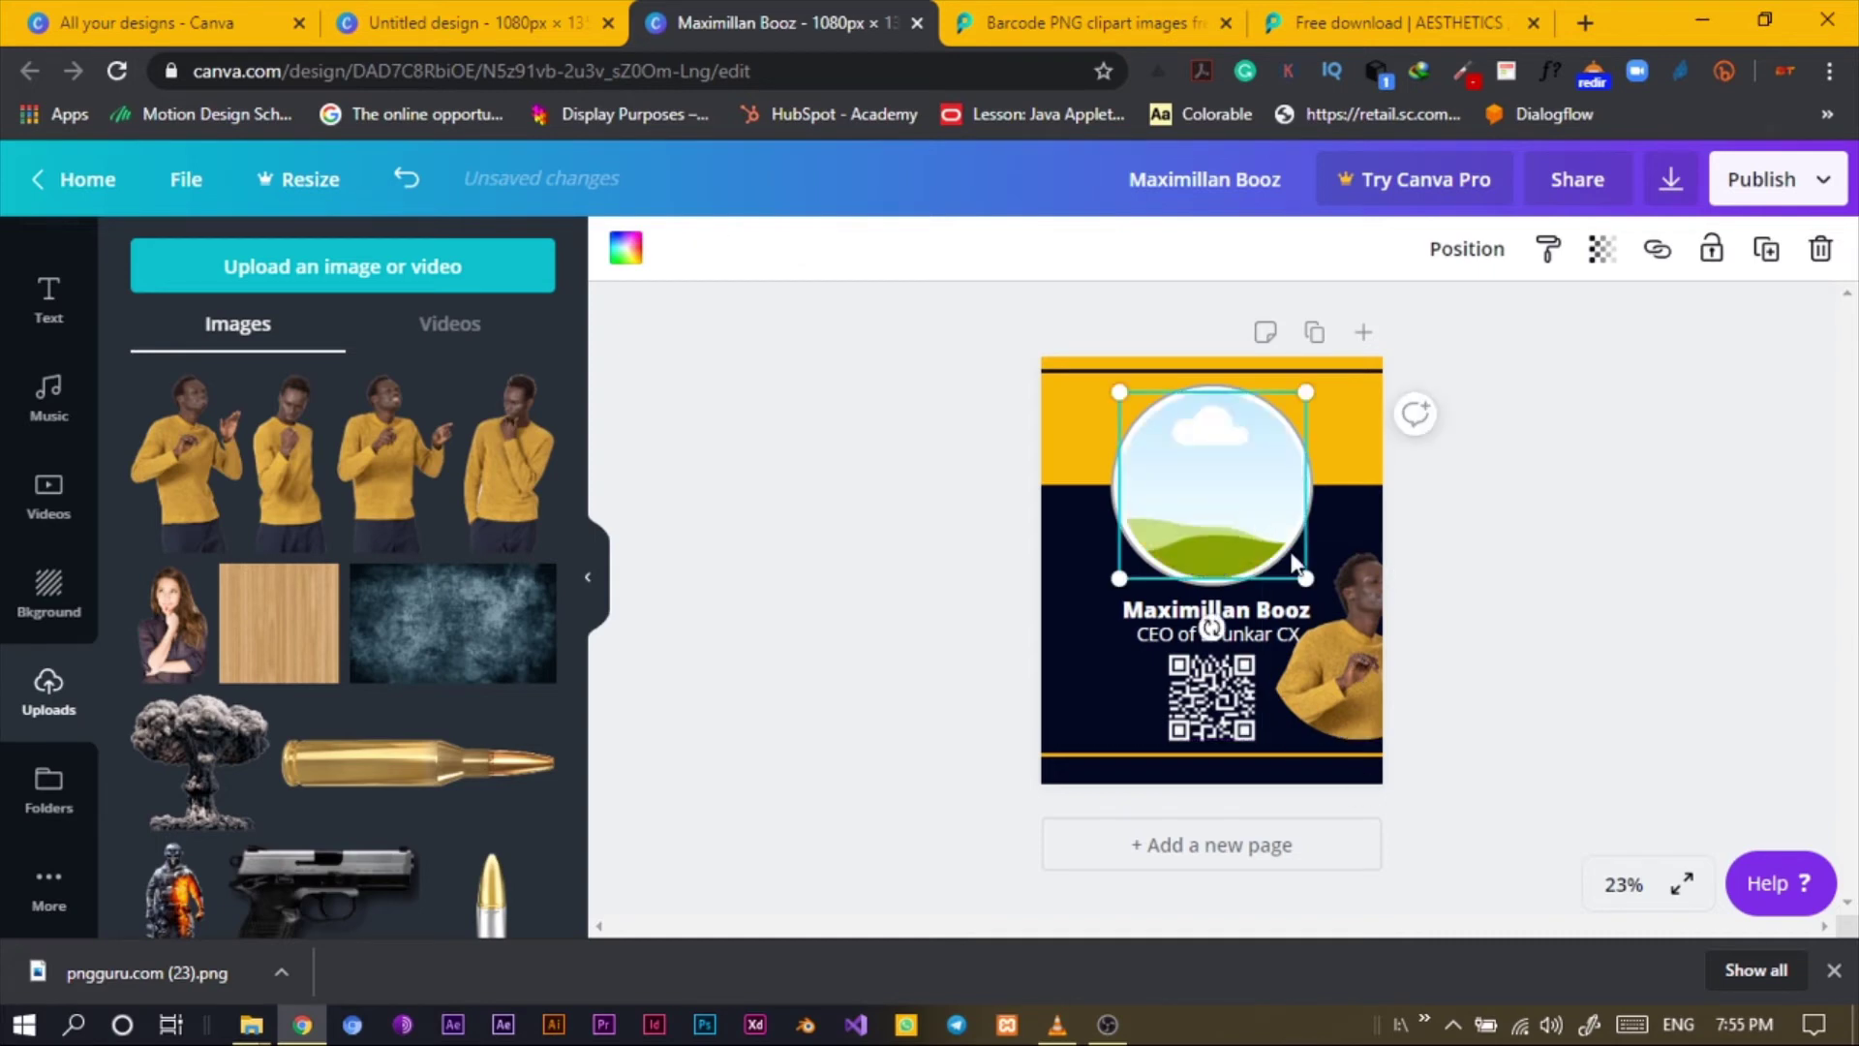
{"action": "left_click_drag", "start_coordinate": [1334, 697], "coordinate": [1178, 543]}
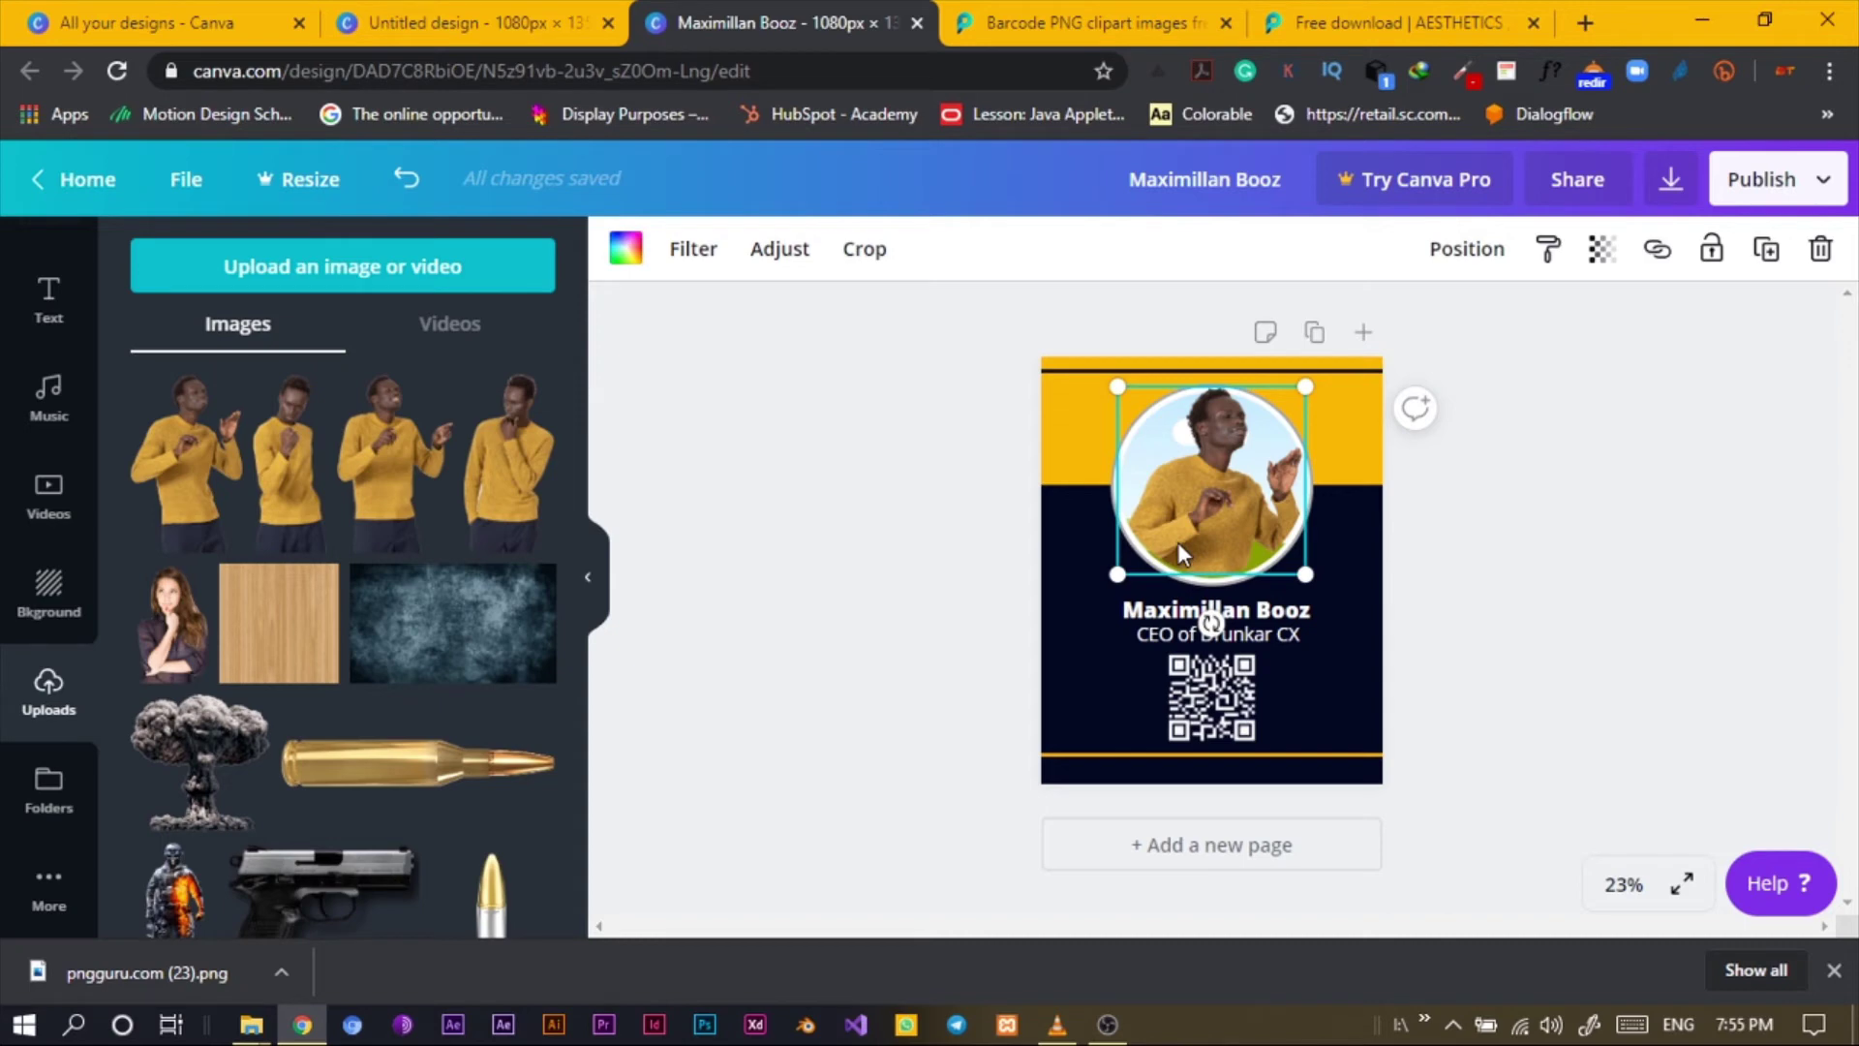
Undo the three photo placements with Ctrl+Z and return to the untitled ID card design.
{"action": "key", "text": "ctrl+z"}
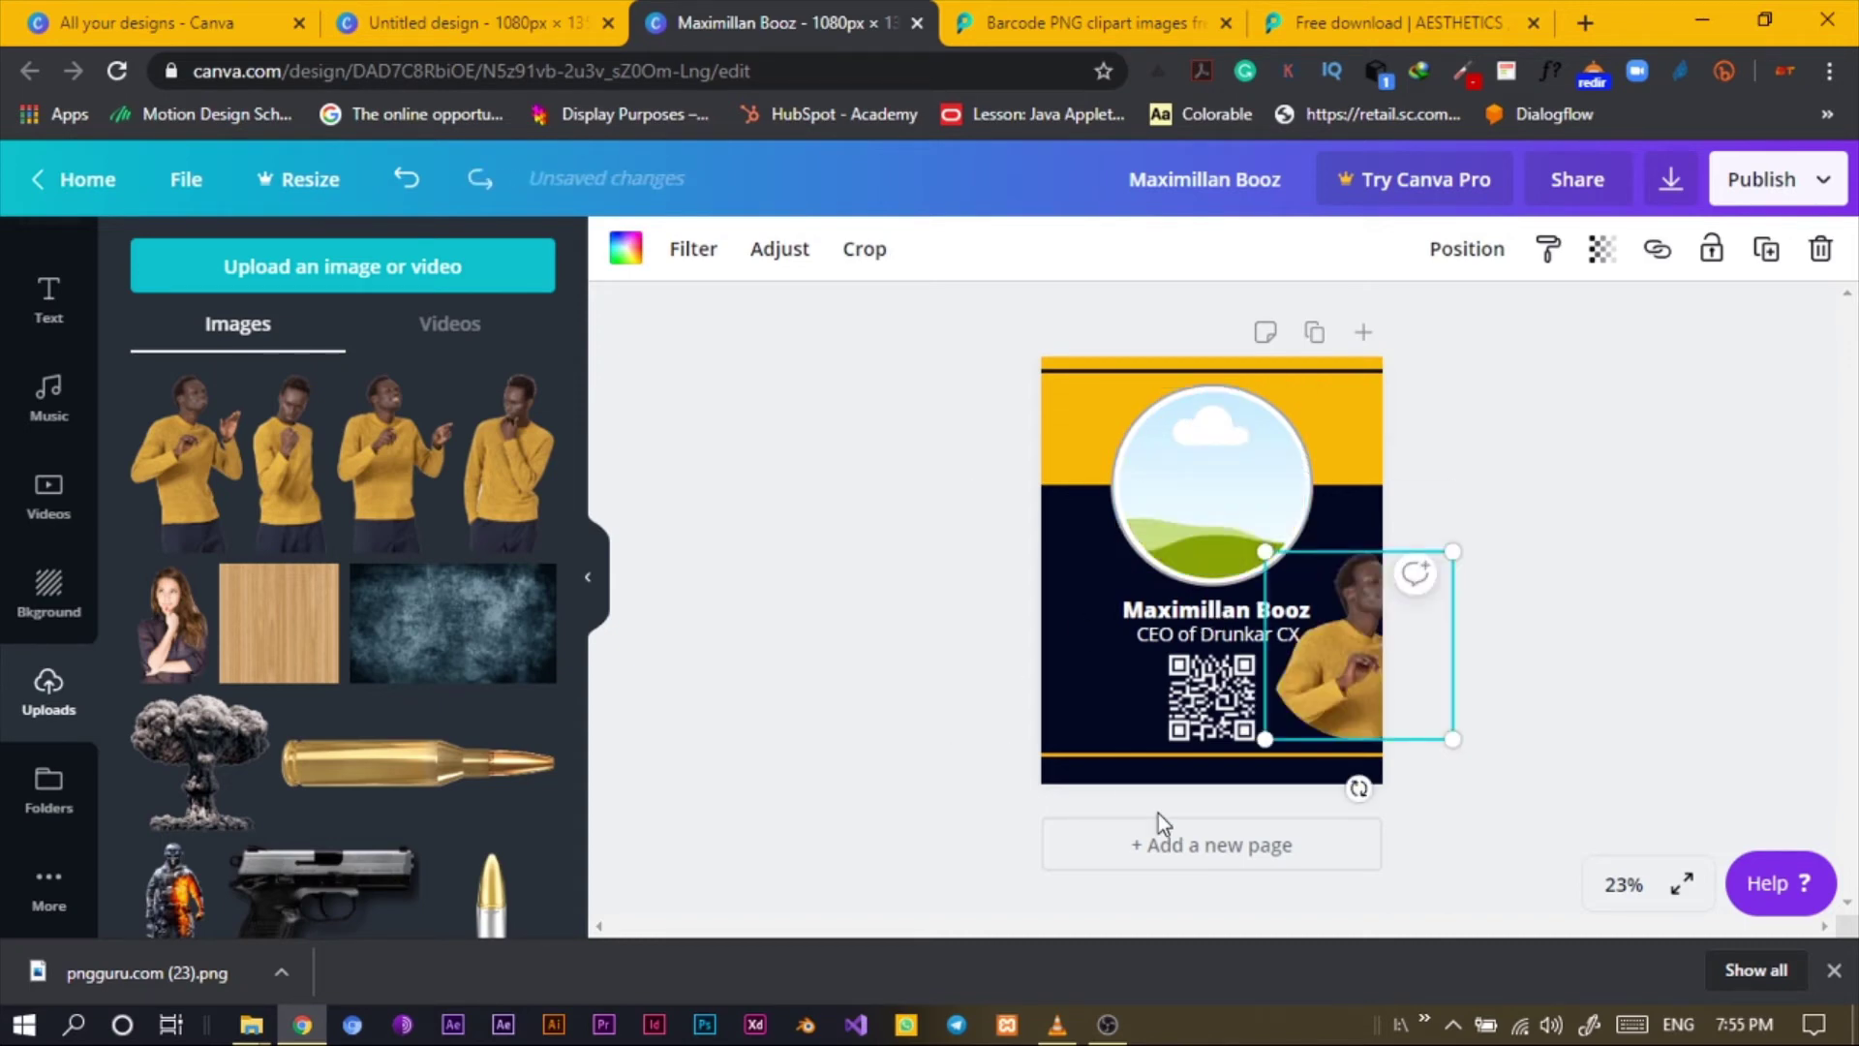
{"action": "key", "text": "ctrl+z"}
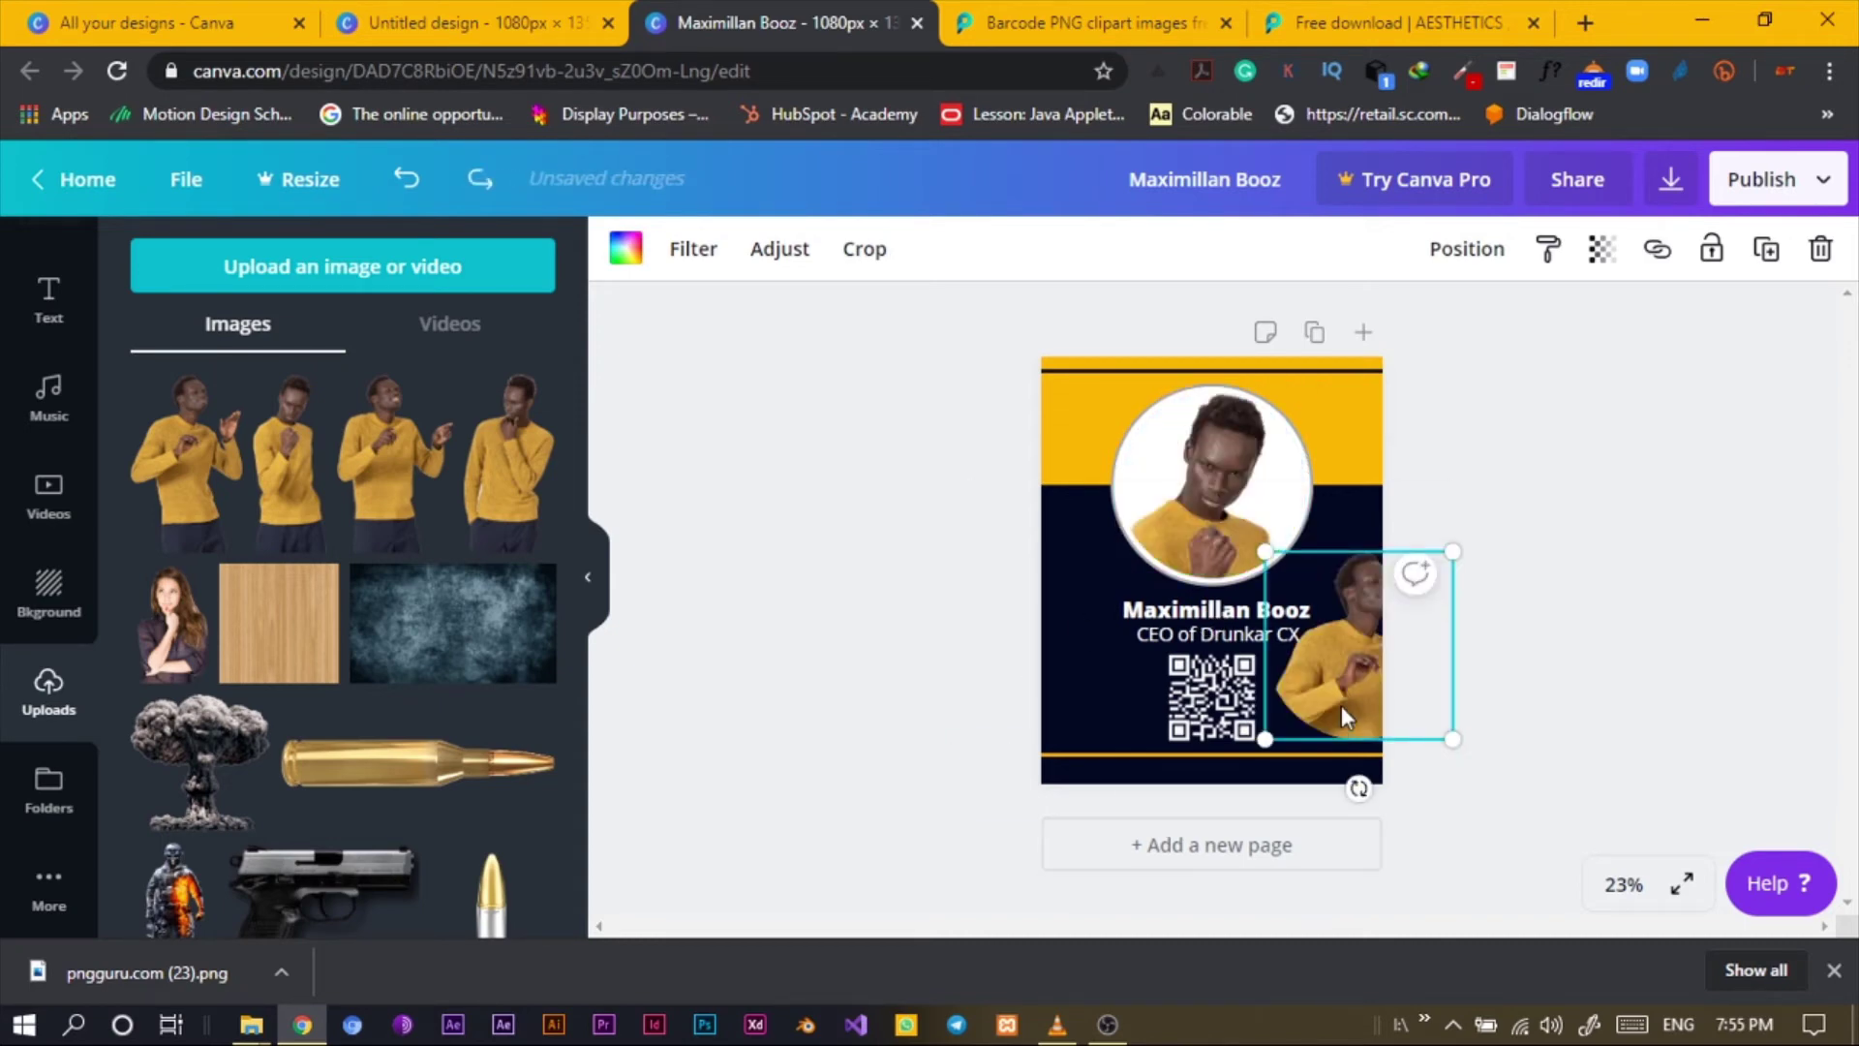
{"action": "key", "text": "ctrl+z"}
{"action": "left_click", "coordinate": [558, 21]}
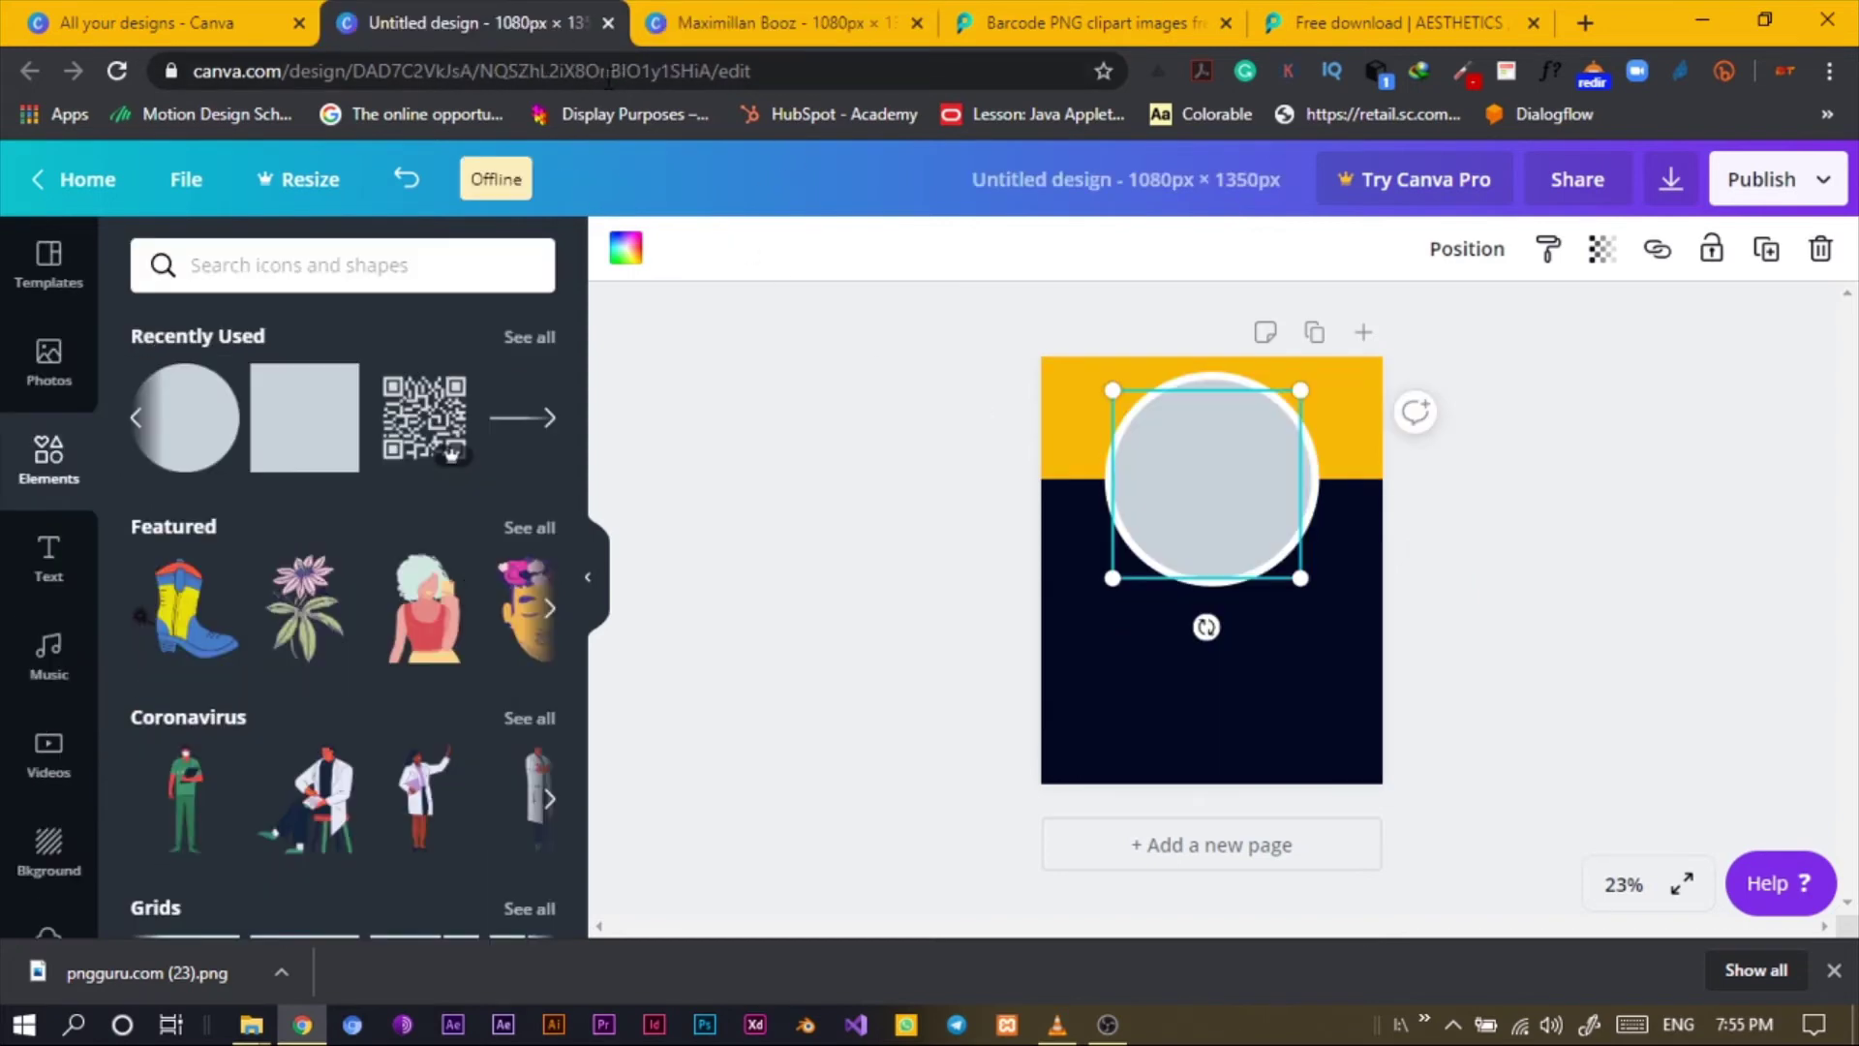
Lock the navy background rectangle in place.
{"action": "left_click", "coordinate": [733, 542]}
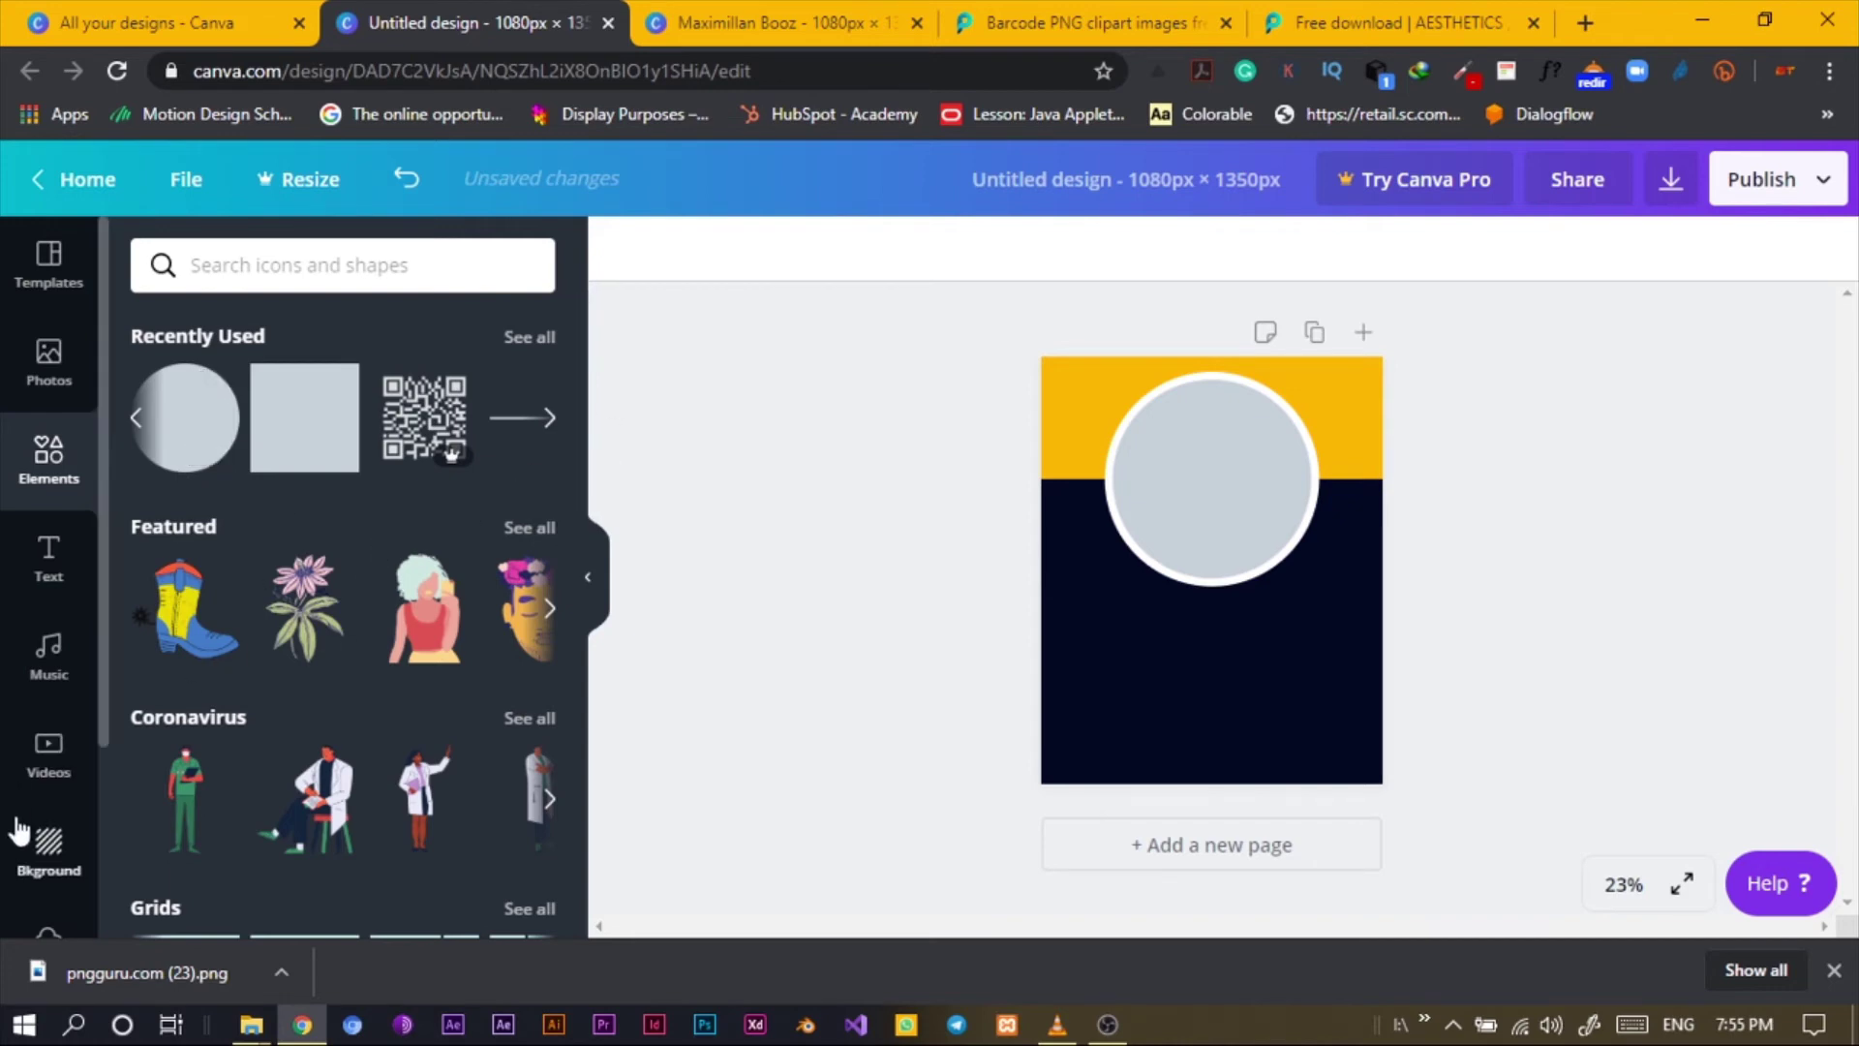
{"action": "left_click", "coordinate": [1181, 658]}
{"action": "left_click", "coordinate": [1224, 452]}
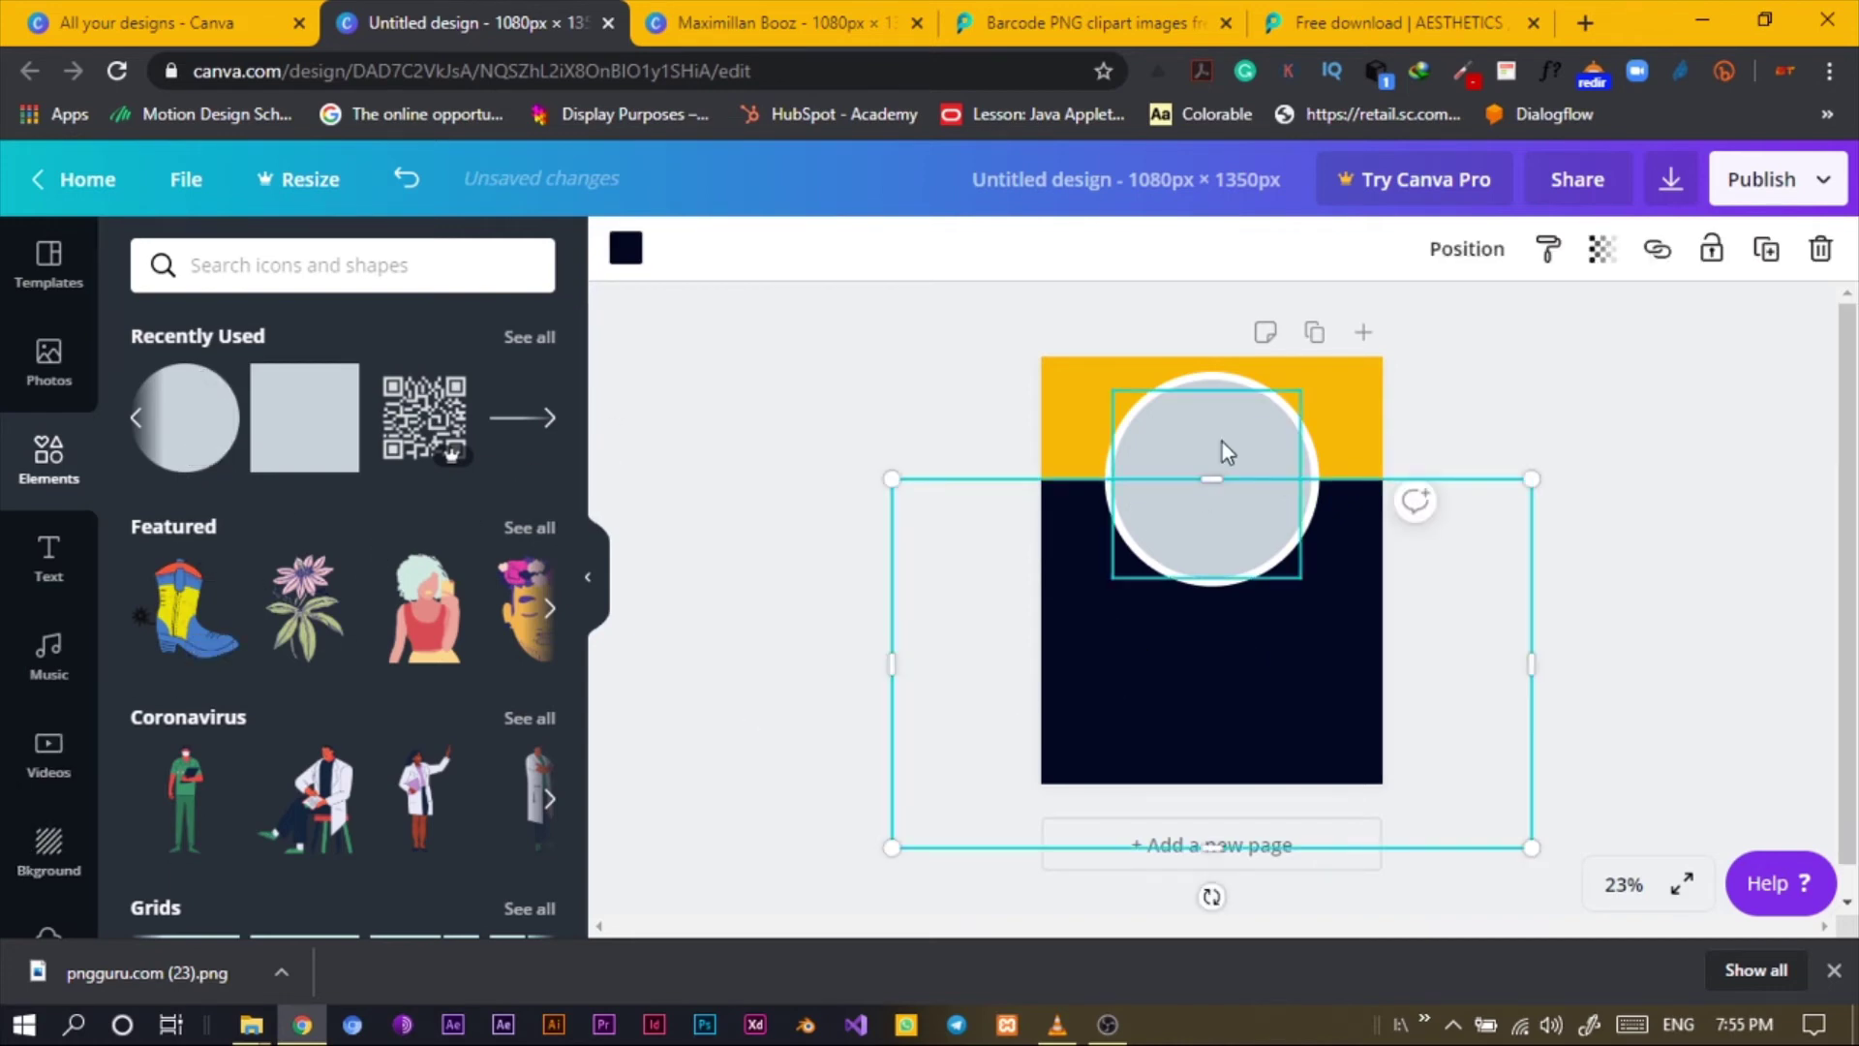
{"action": "left_click", "coordinate": [1336, 755]}
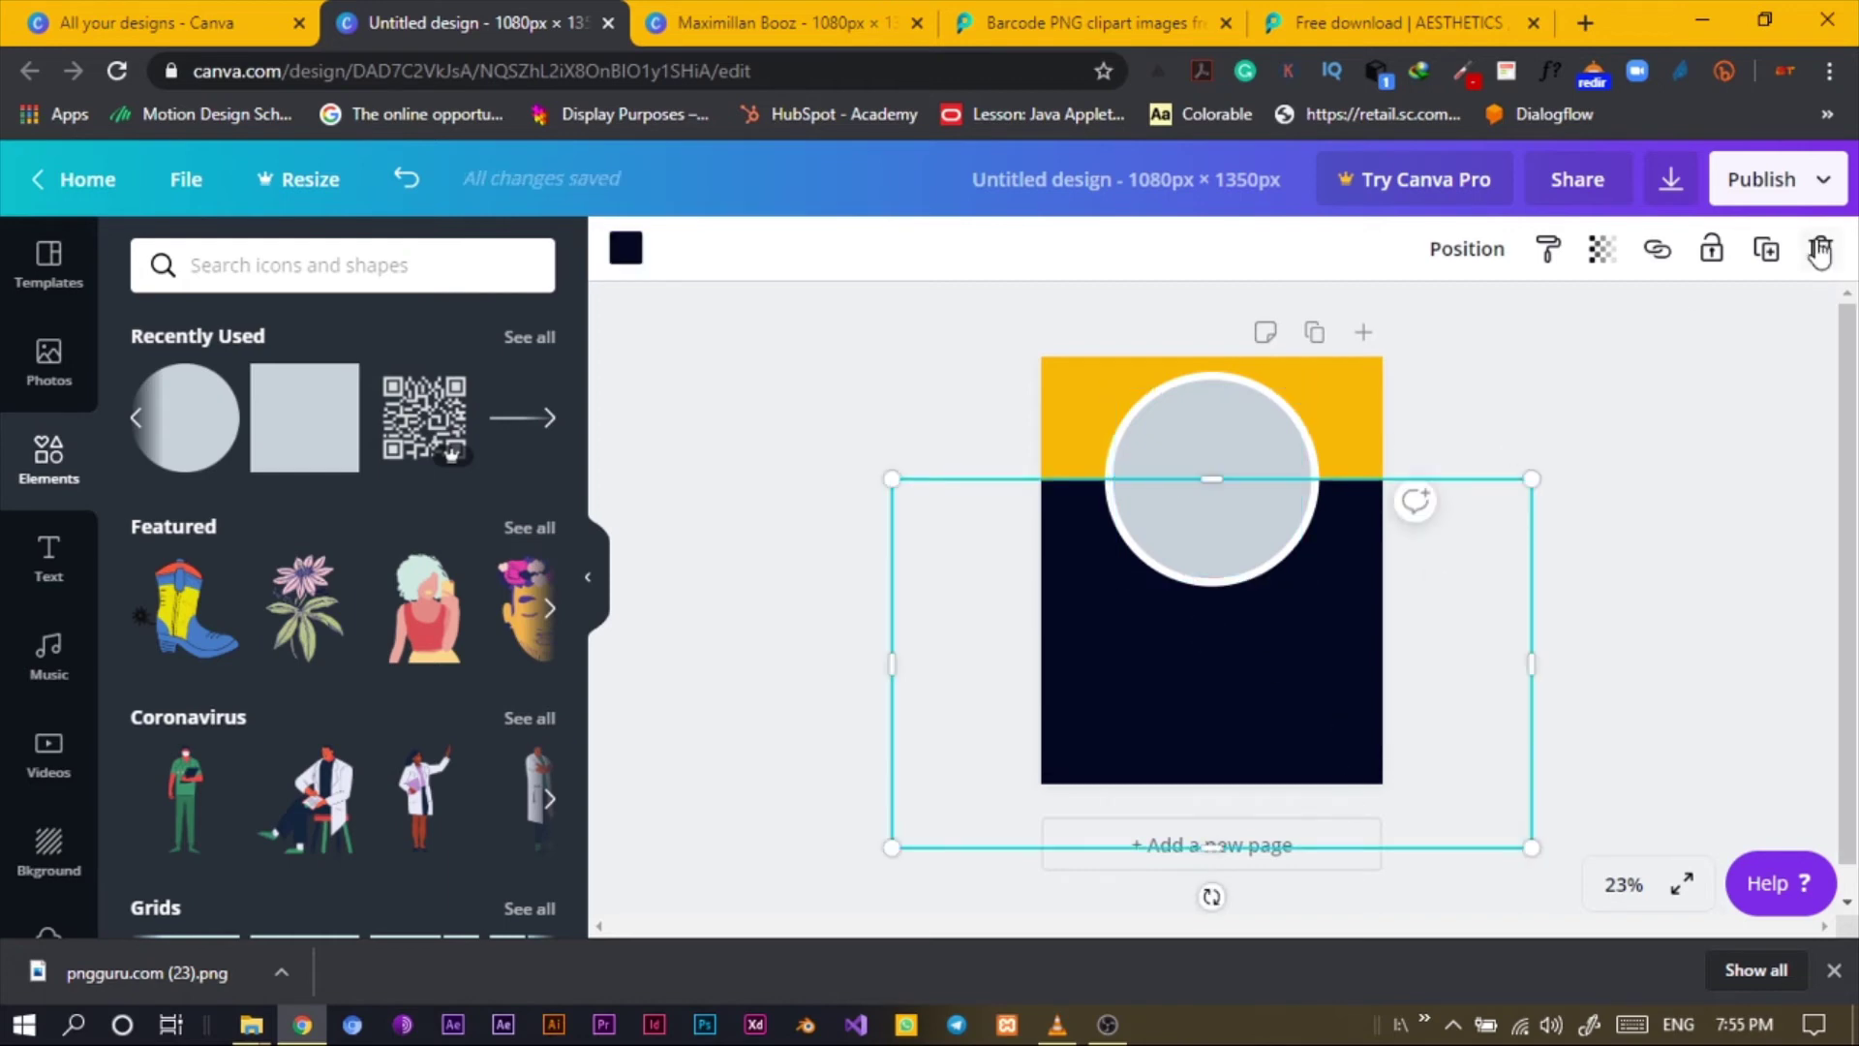
{"action": "left_click", "coordinate": [1710, 249]}
{"action": "left_click", "coordinate": [1675, 612]}
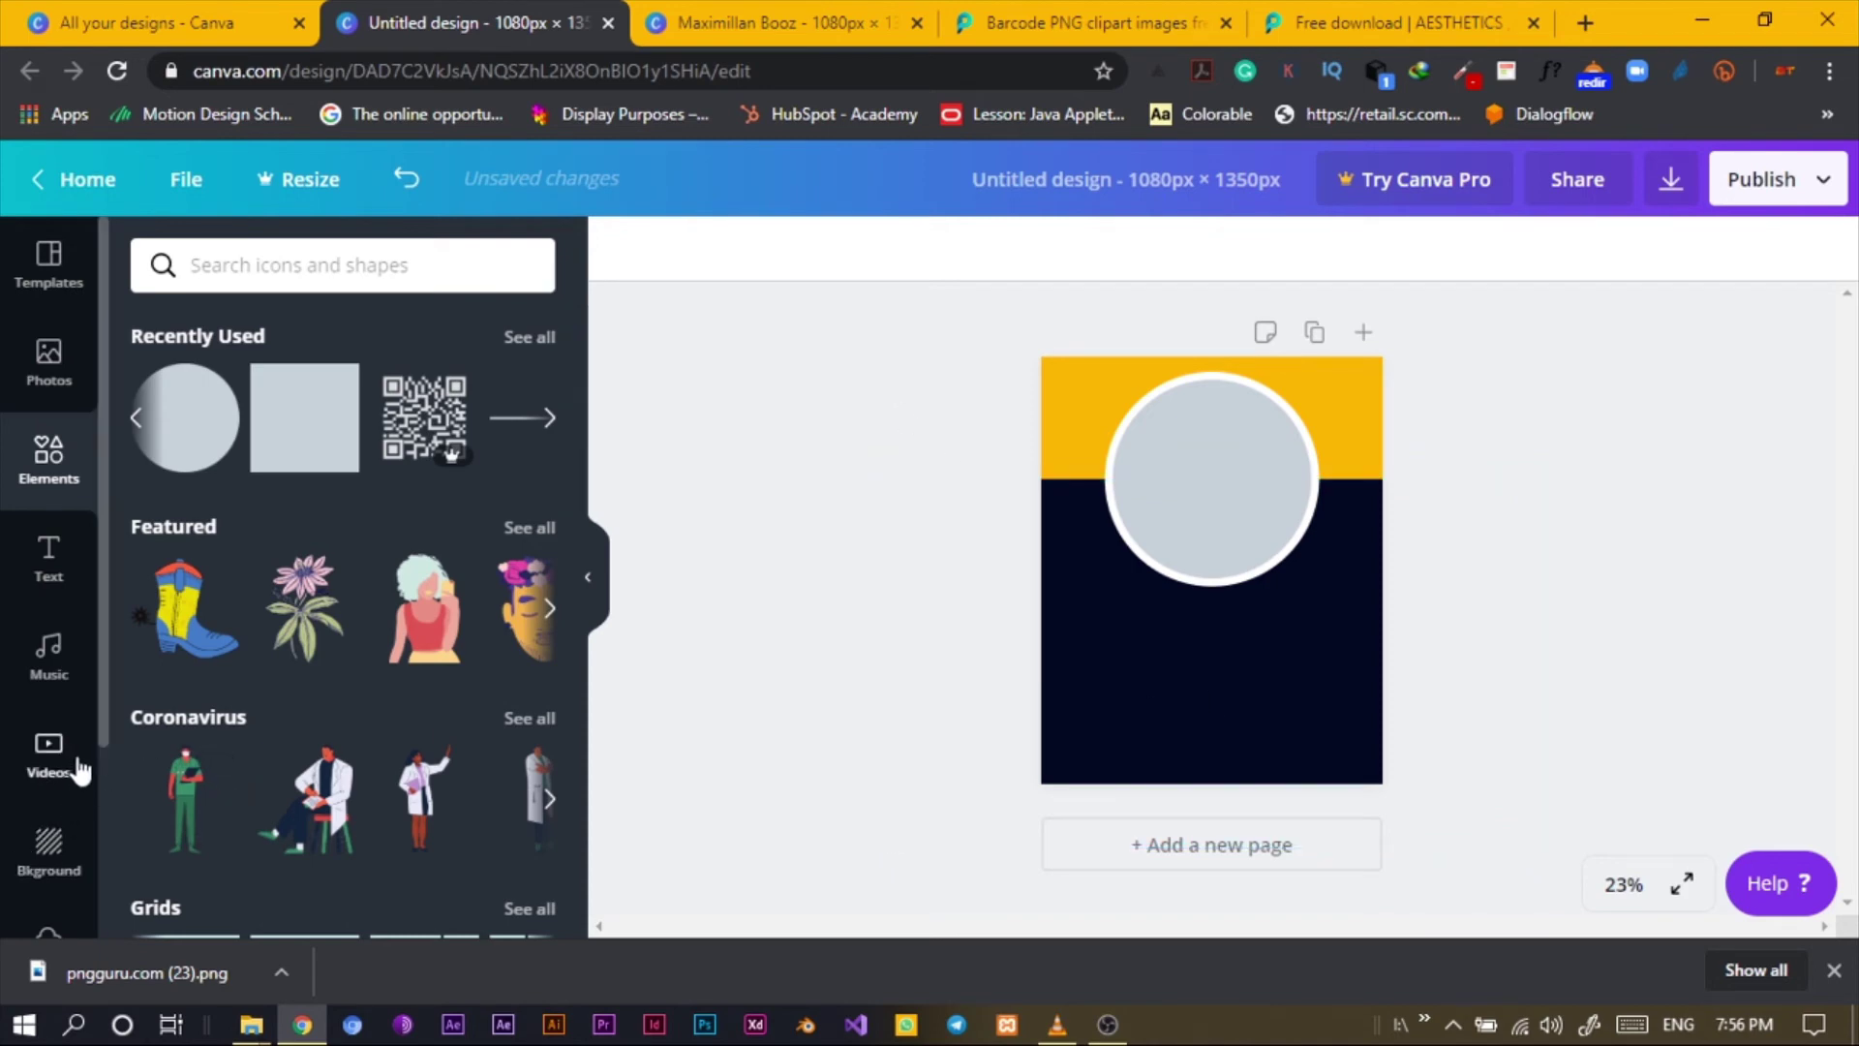
Try the woman illustration in the portrait circle frame, then return to the finished ID card design.
{"action": "scroll", "coordinate": [86, 813], "scroll_direction": "down", "scroll_amount": 2}
{"action": "left_click", "coordinate": [56, 825]}
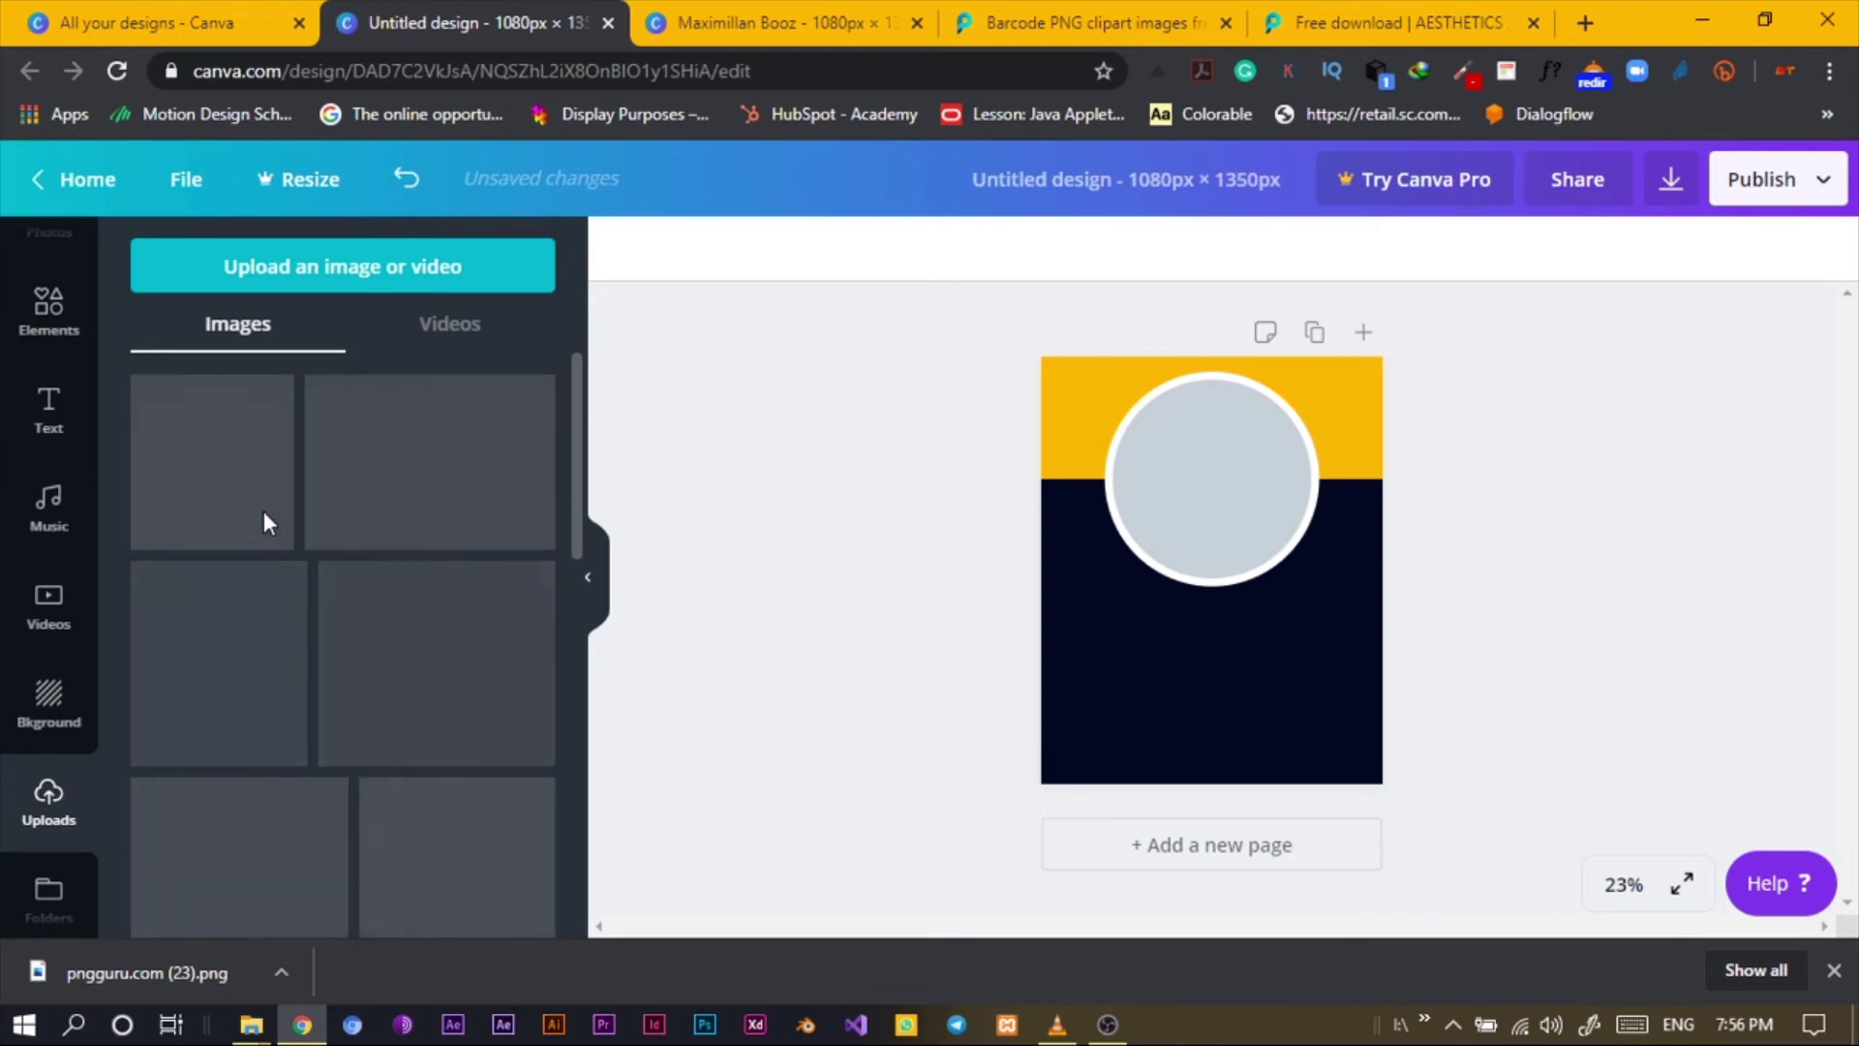
{"action": "left_click", "coordinate": [49, 702]}
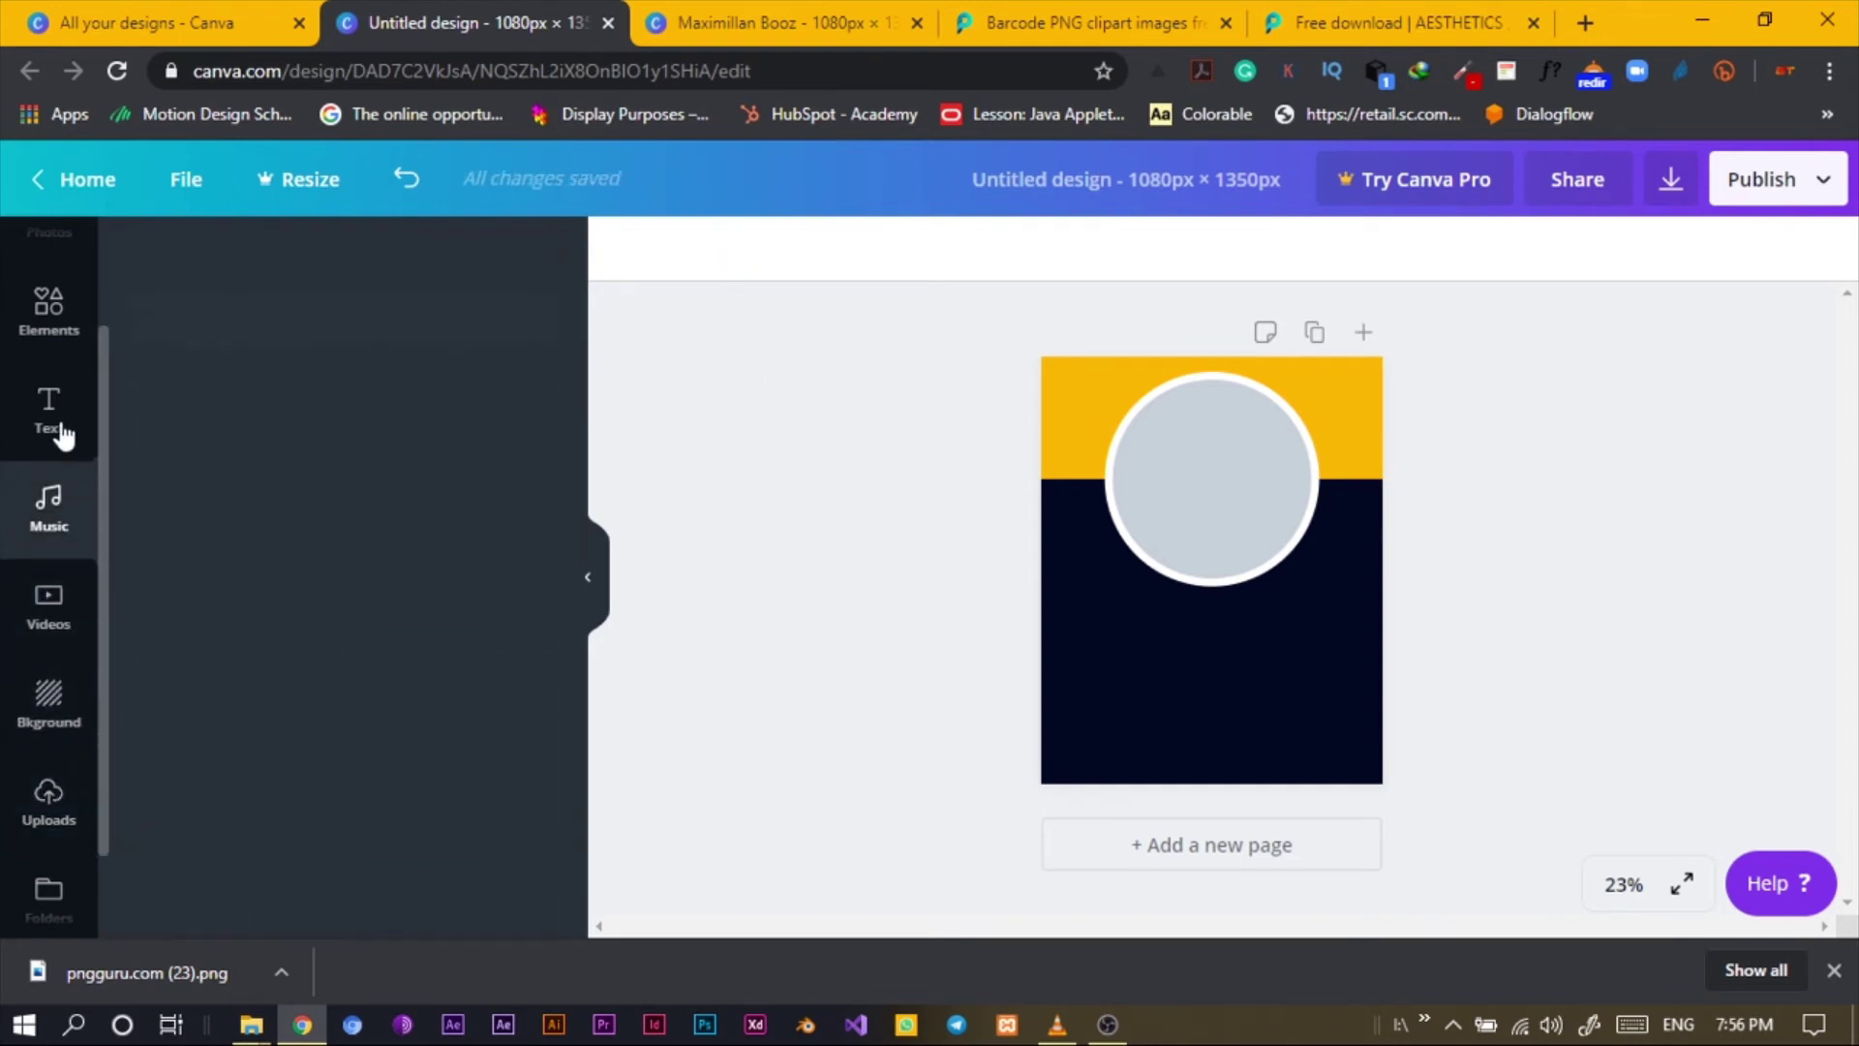
{"action": "left_click", "coordinate": [53, 315]}
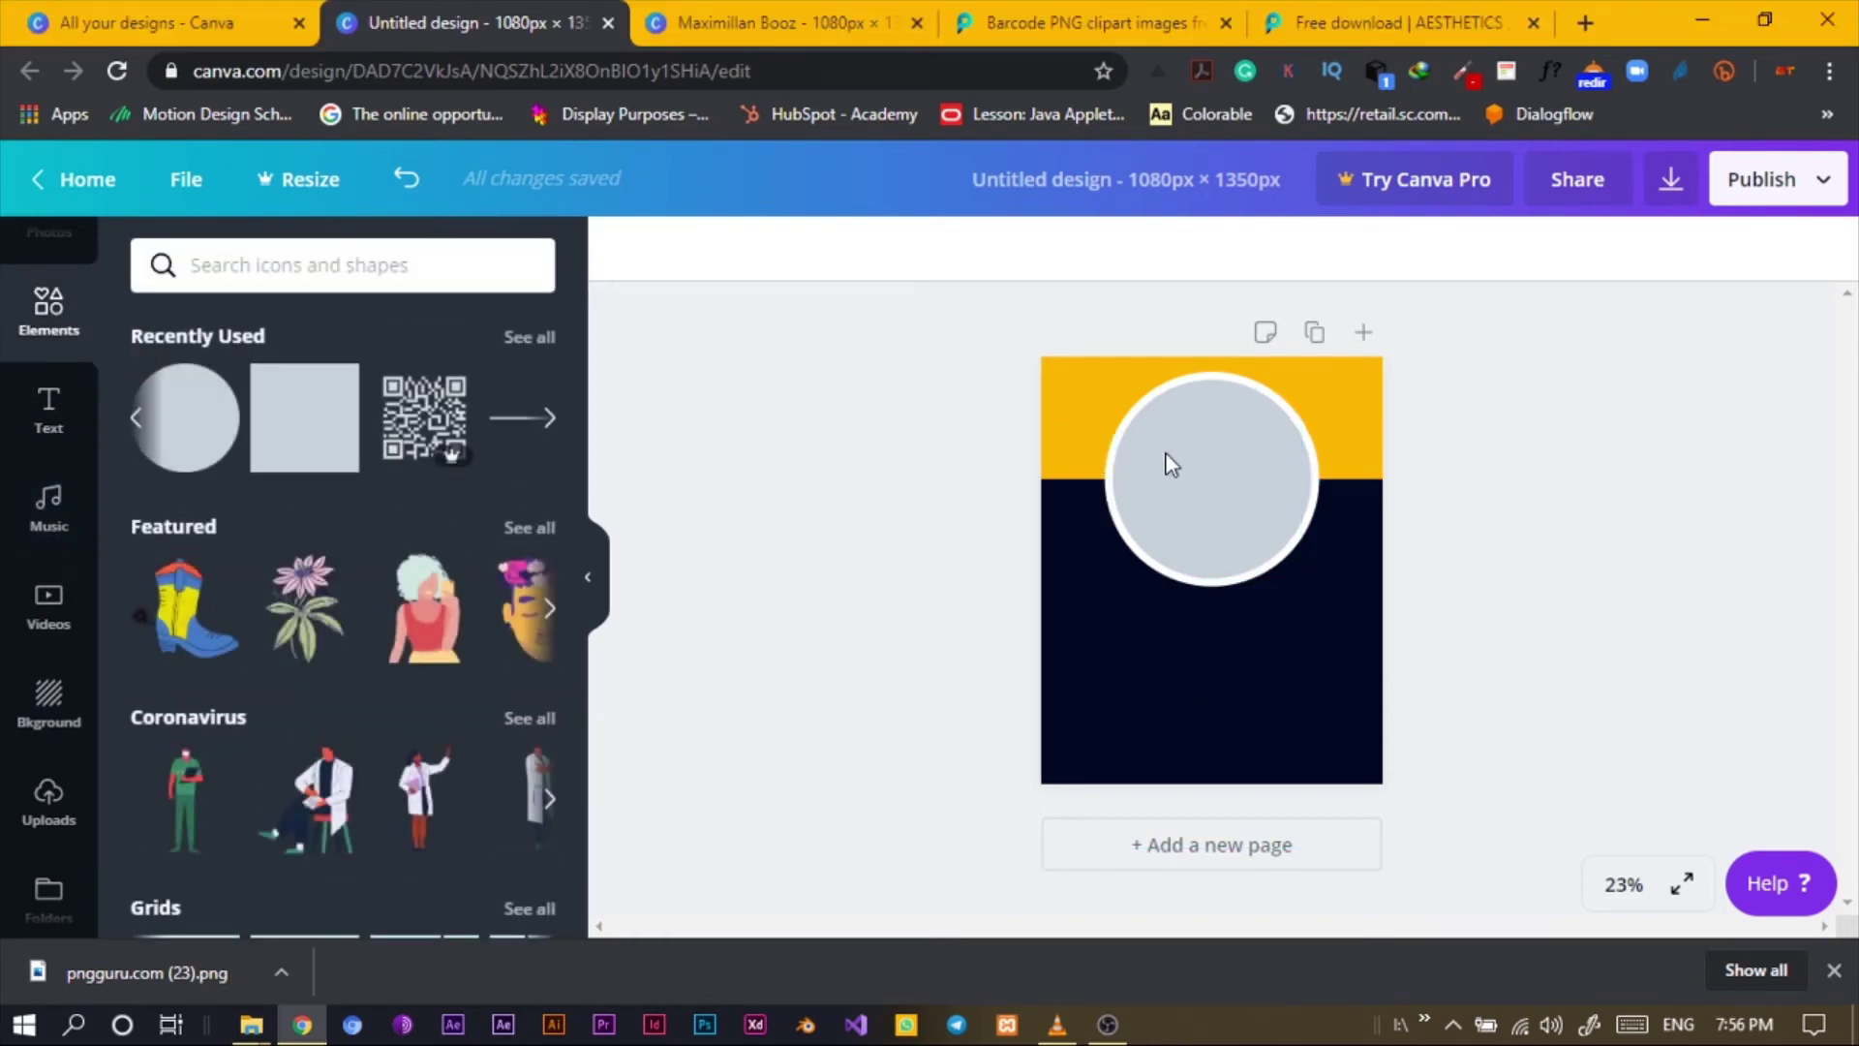
{"action": "left_click", "coordinate": [1235, 484]}
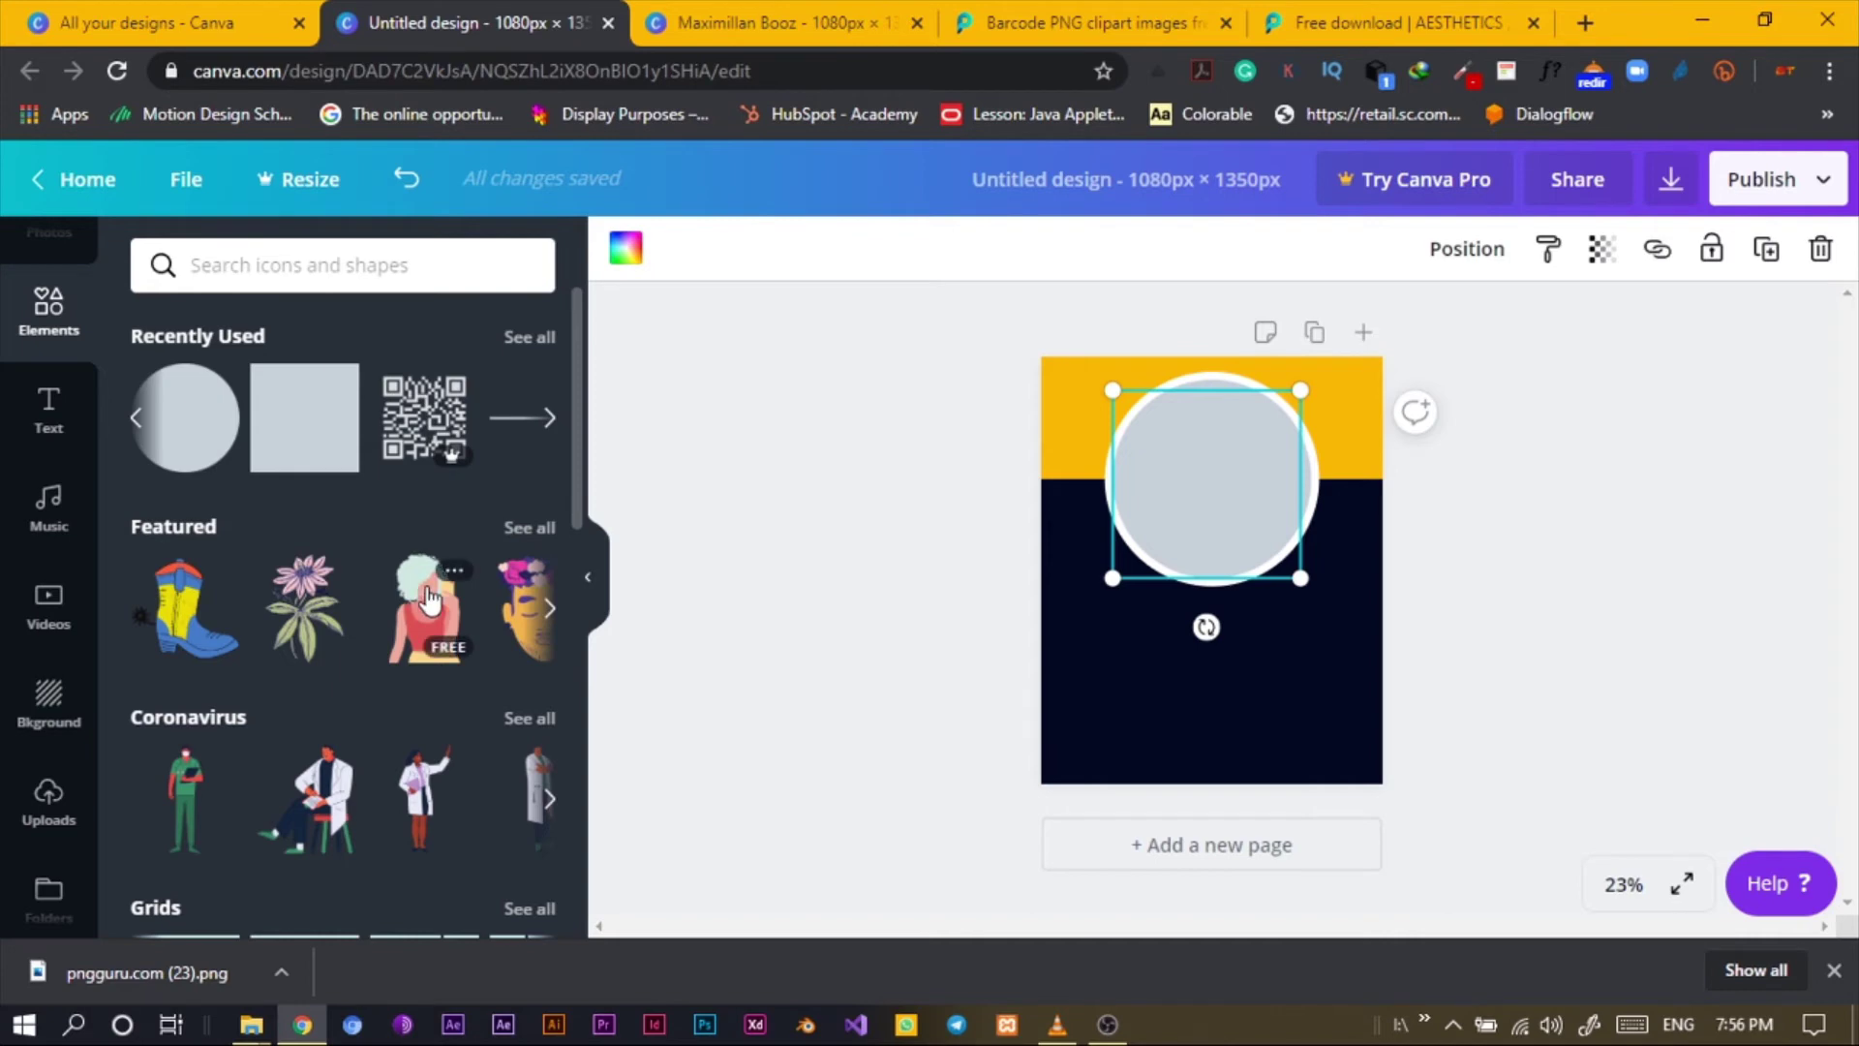
{"action": "left_click_drag", "start_coordinate": [424, 608], "coordinate": [1218, 620]}
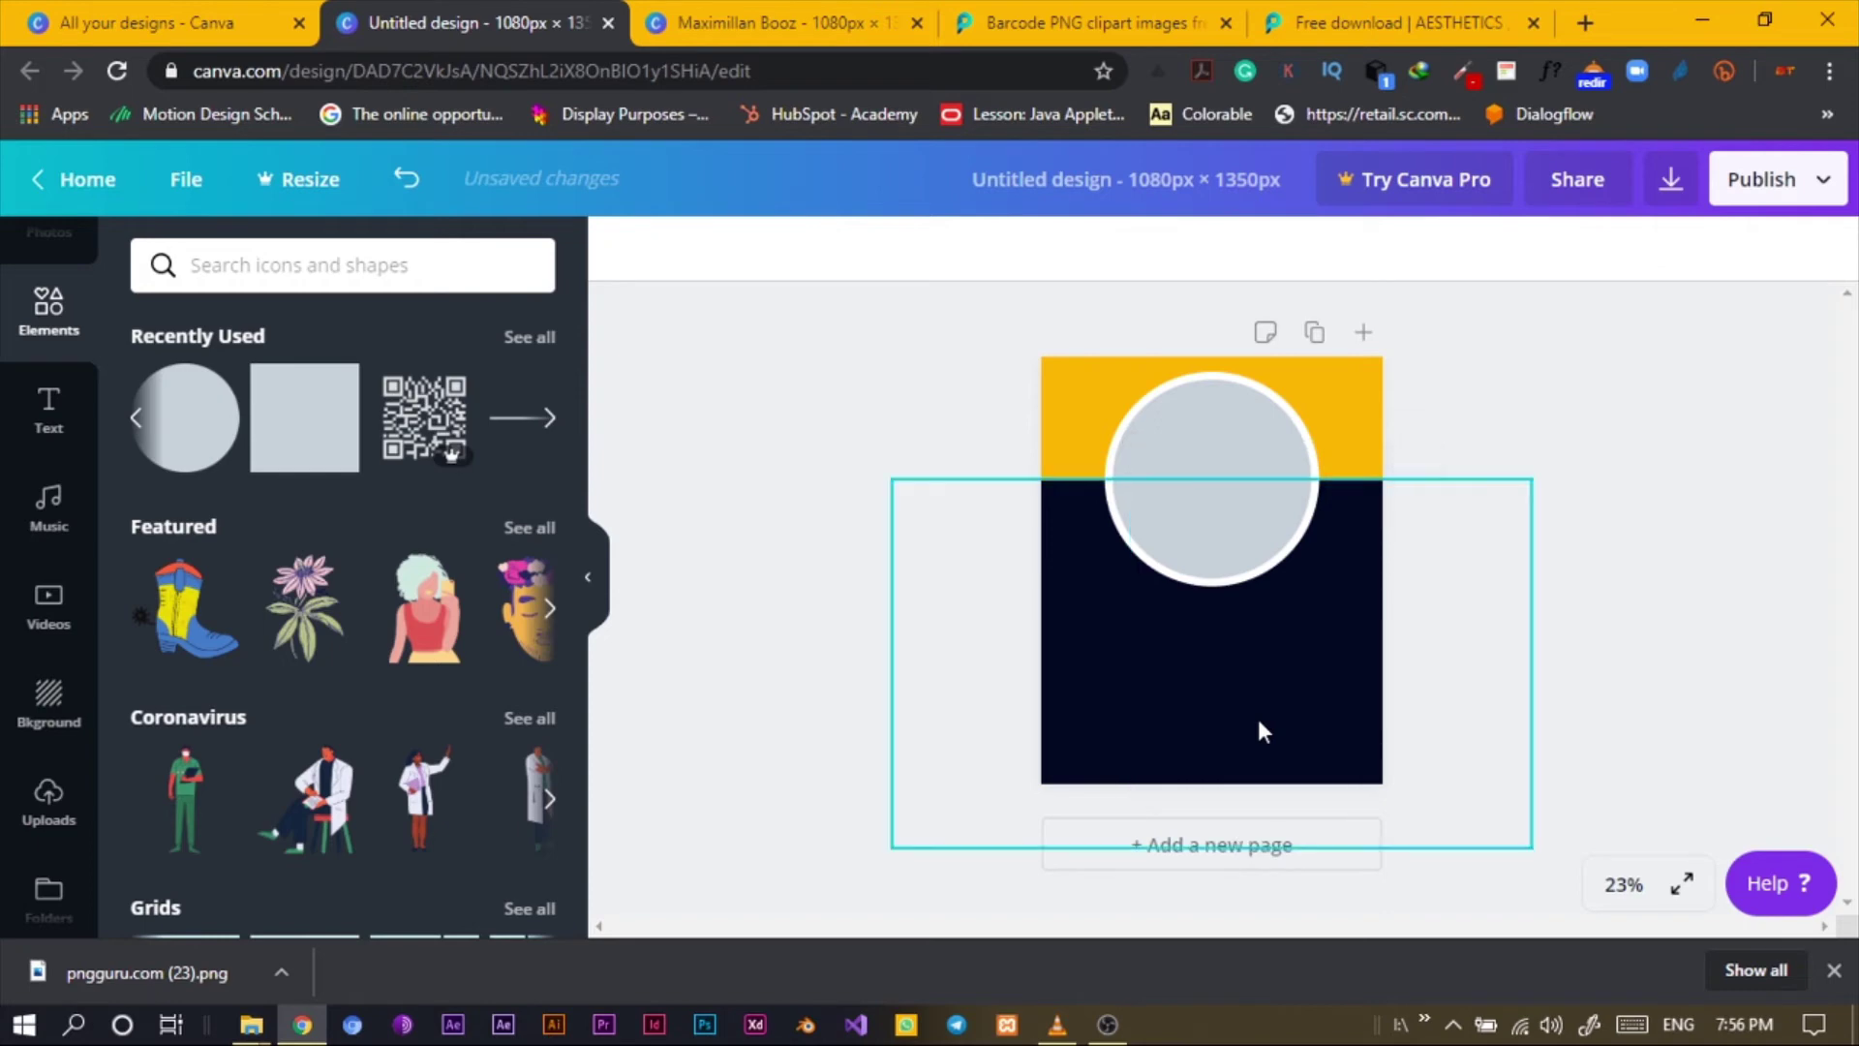
{"action": "left_click", "coordinate": [775, 411]}
{"action": "left_click", "coordinate": [742, 14]}
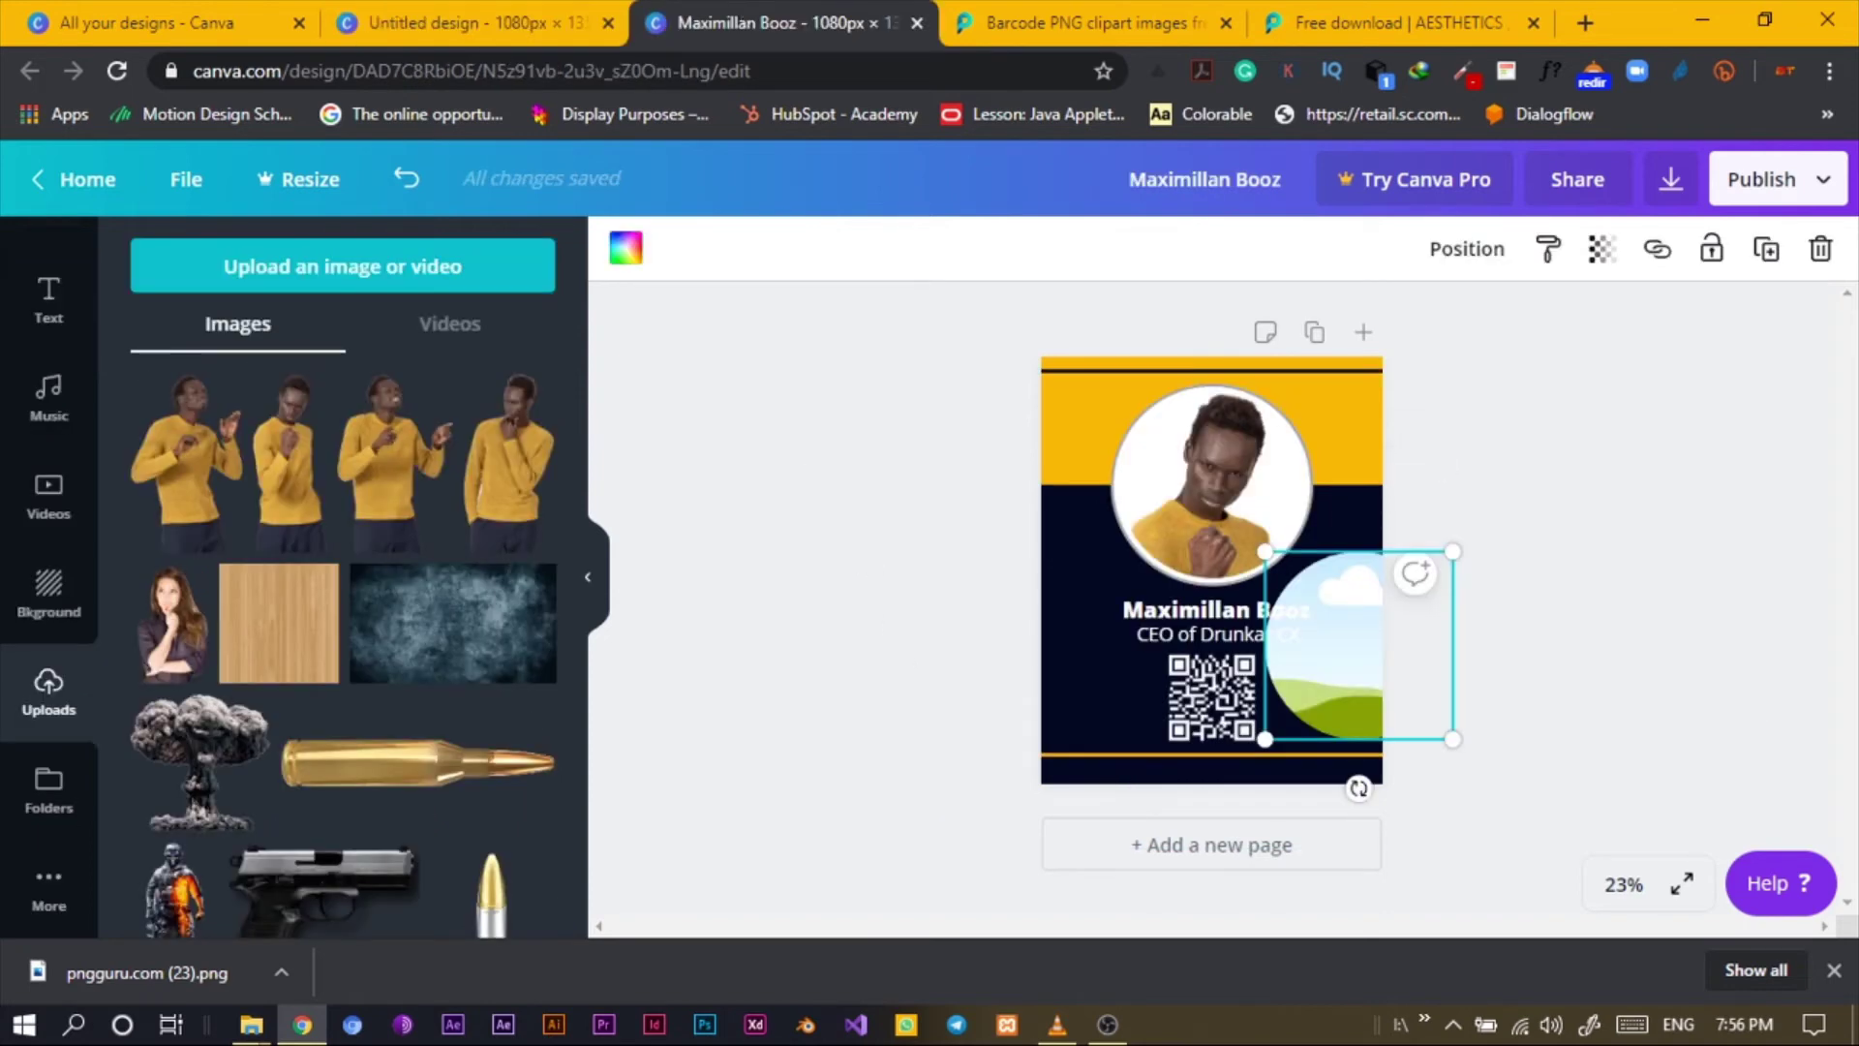
Delete the stray landscape image frame and nudge the QR code up beneath the job title.
{"action": "key", "text": "Delete"}
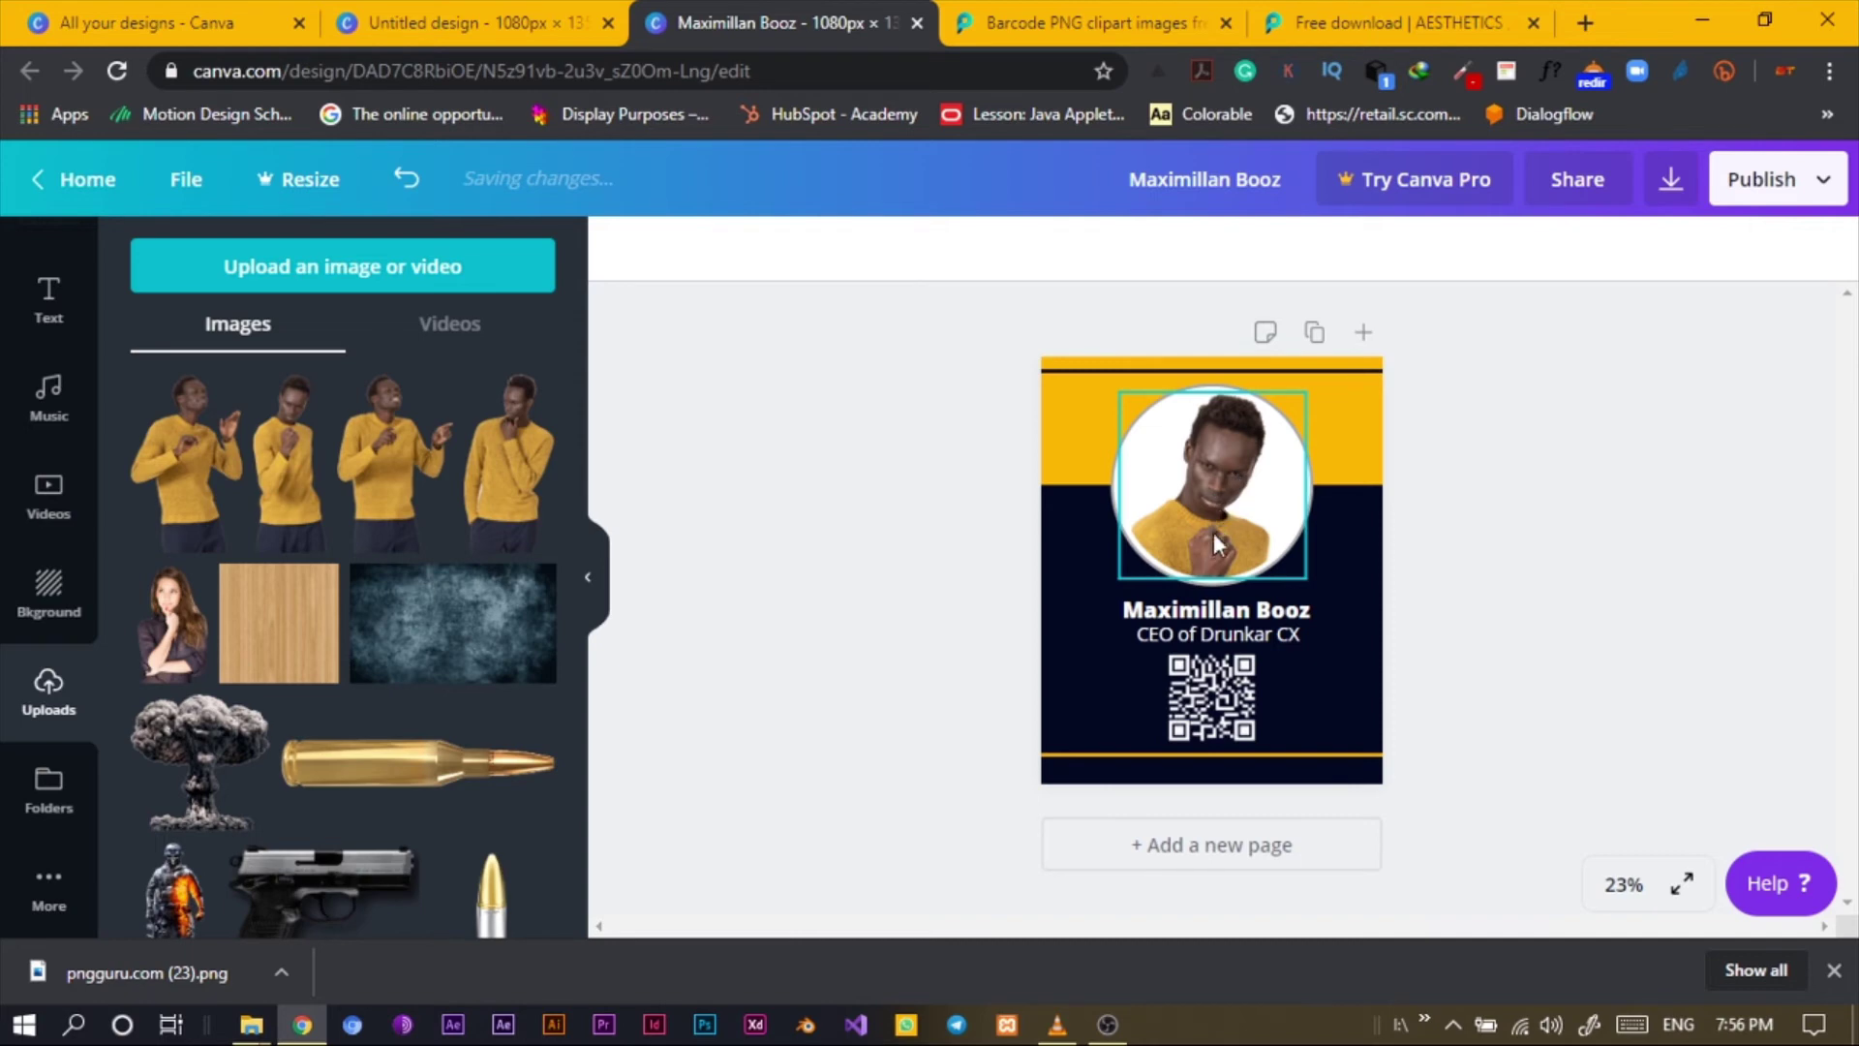
{"action": "left_click", "coordinate": [1216, 625]}
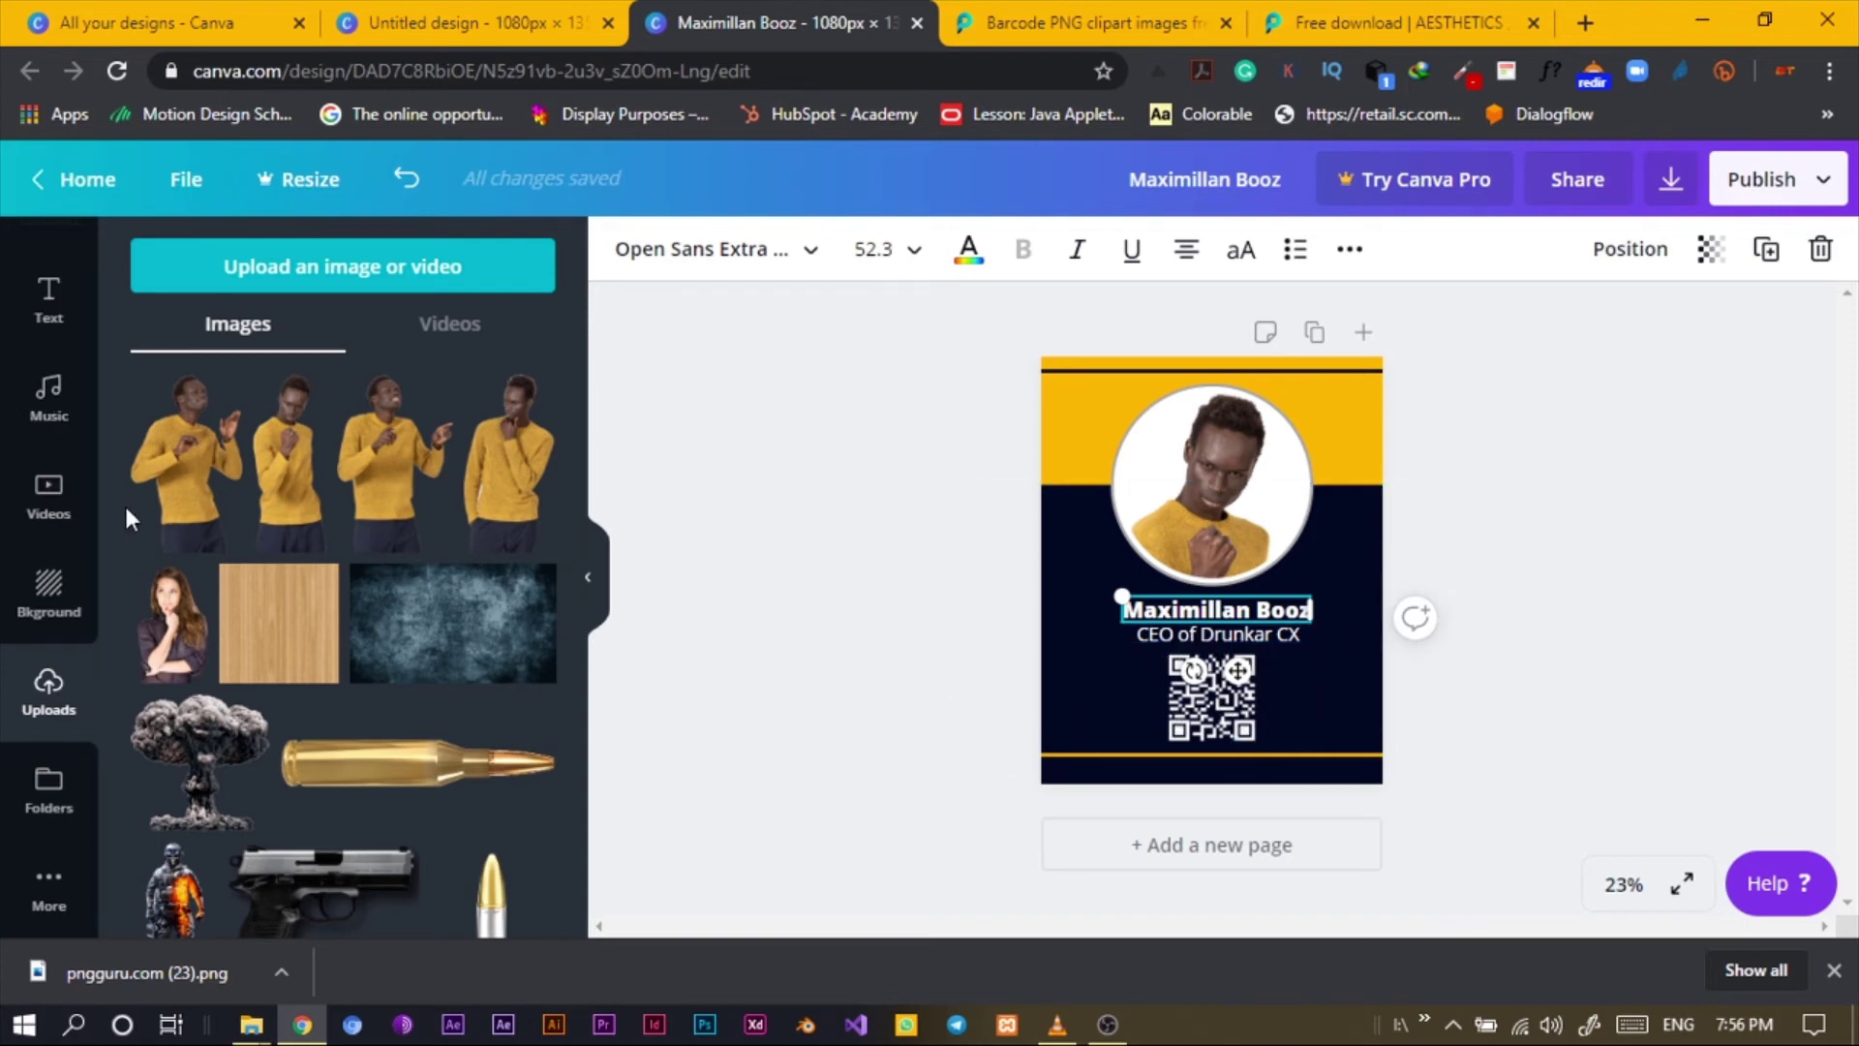
{"action": "scroll", "coordinate": [103, 508], "scroll_direction": "up", "scroll_amount": 2}
{"action": "left_click", "coordinate": [48, 281]}
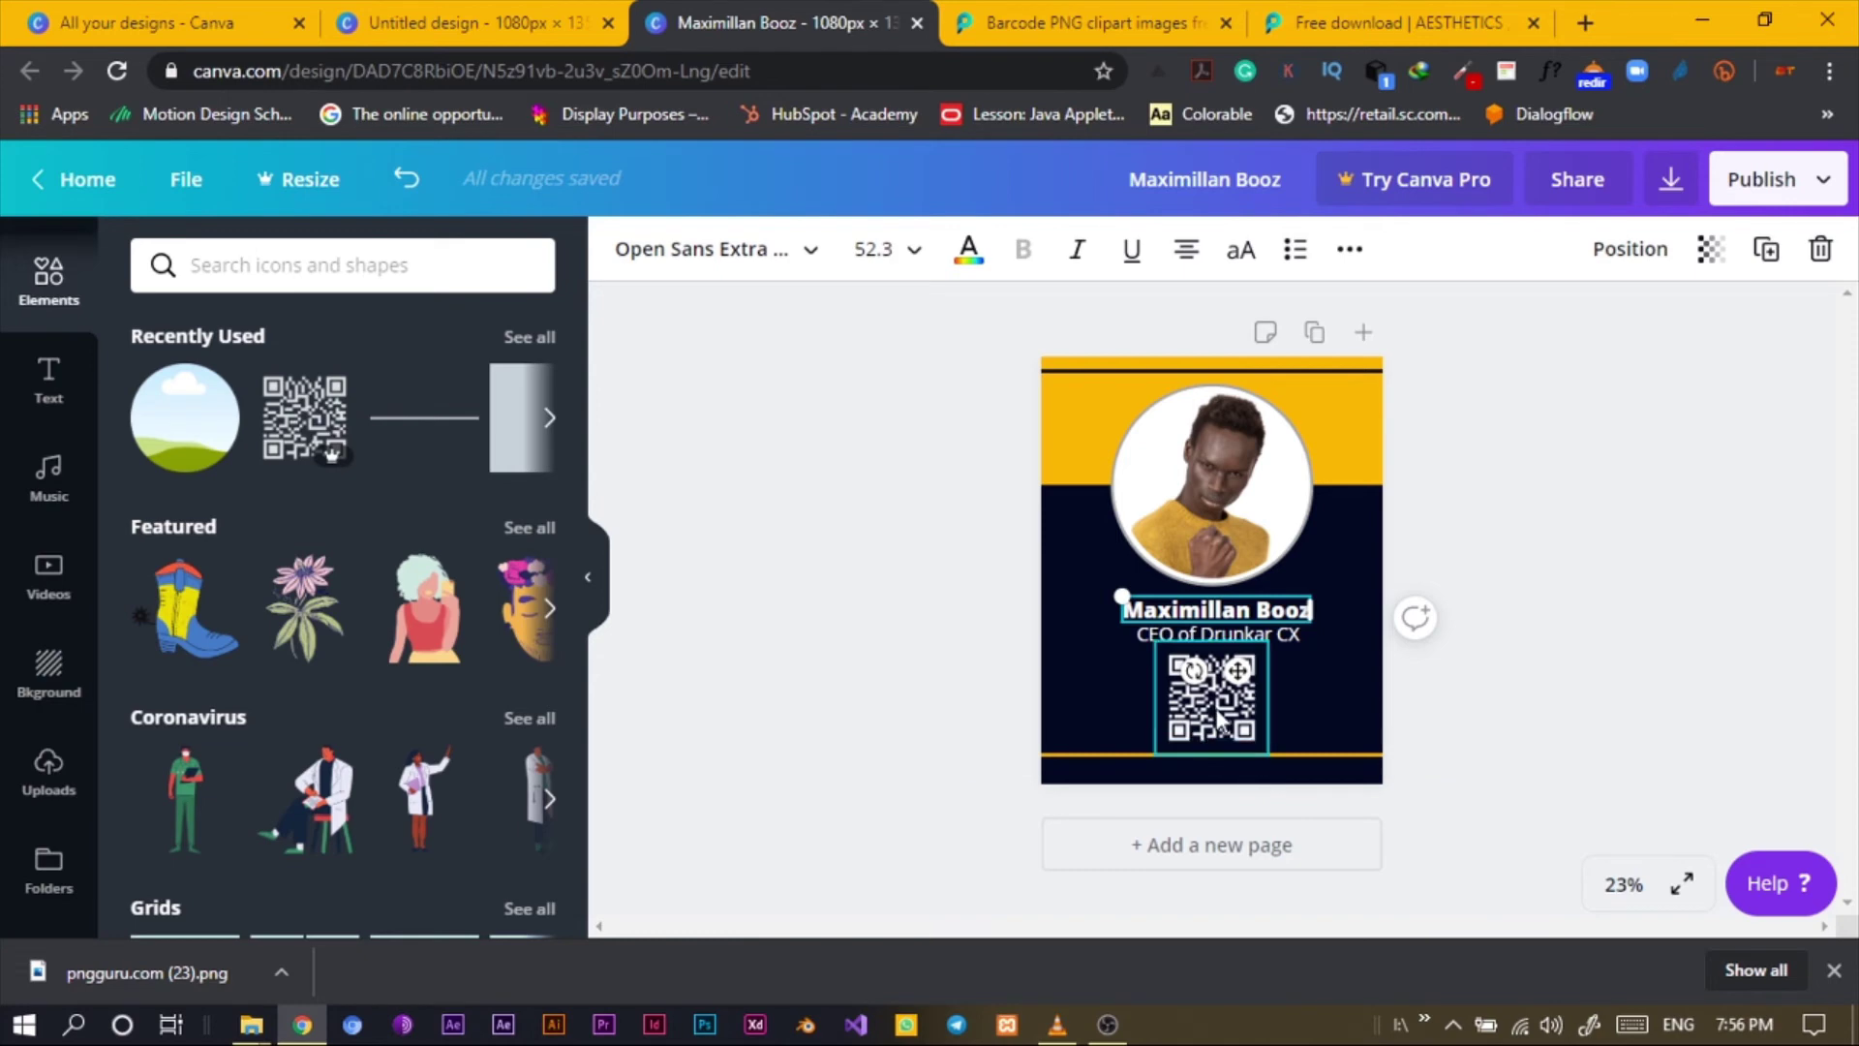
{"action": "mouse_move", "coordinate": [1218, 721]}
{"action": "left_mouse_down"}
{"action": "mouse_move", "coordinate": [1234, 704]}
{"action": "mouse_move", "coordinate": [1220, 710]}
{"action": "left_mouse_up"}
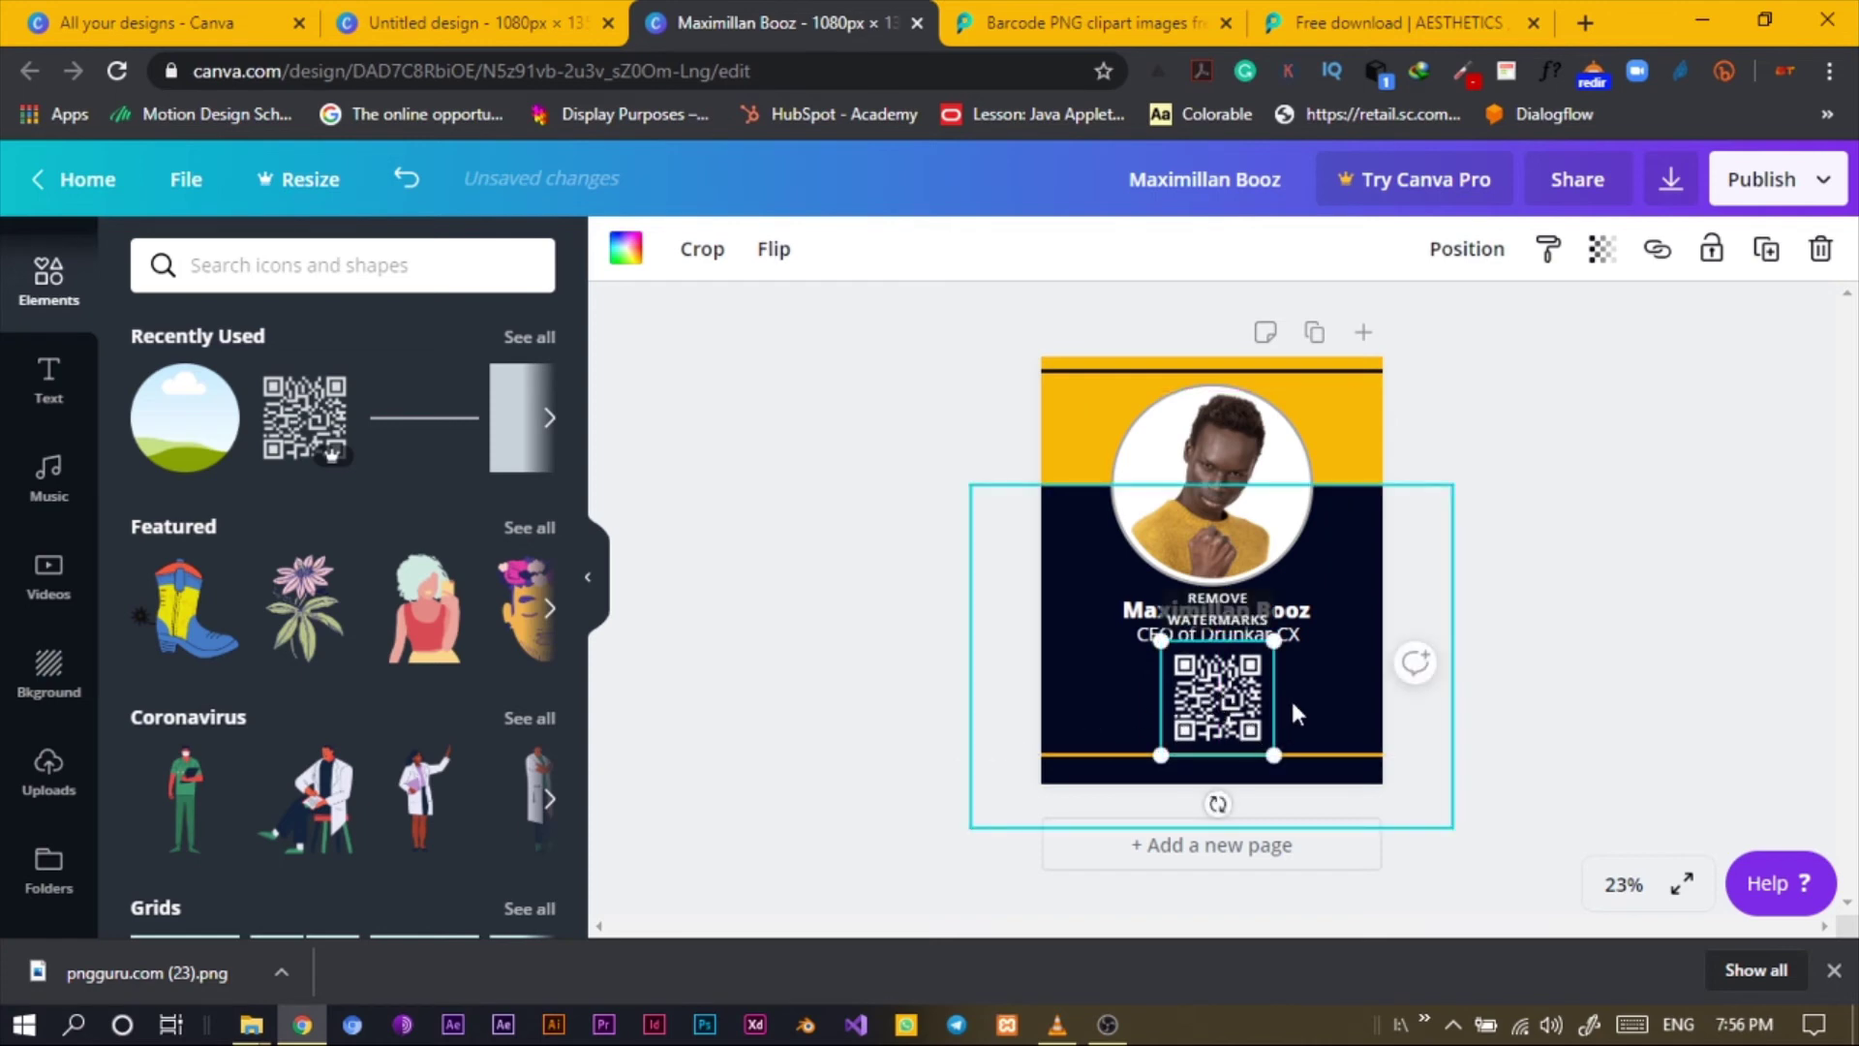
{"action": "left_click", "coordinate": [1589, 680]}
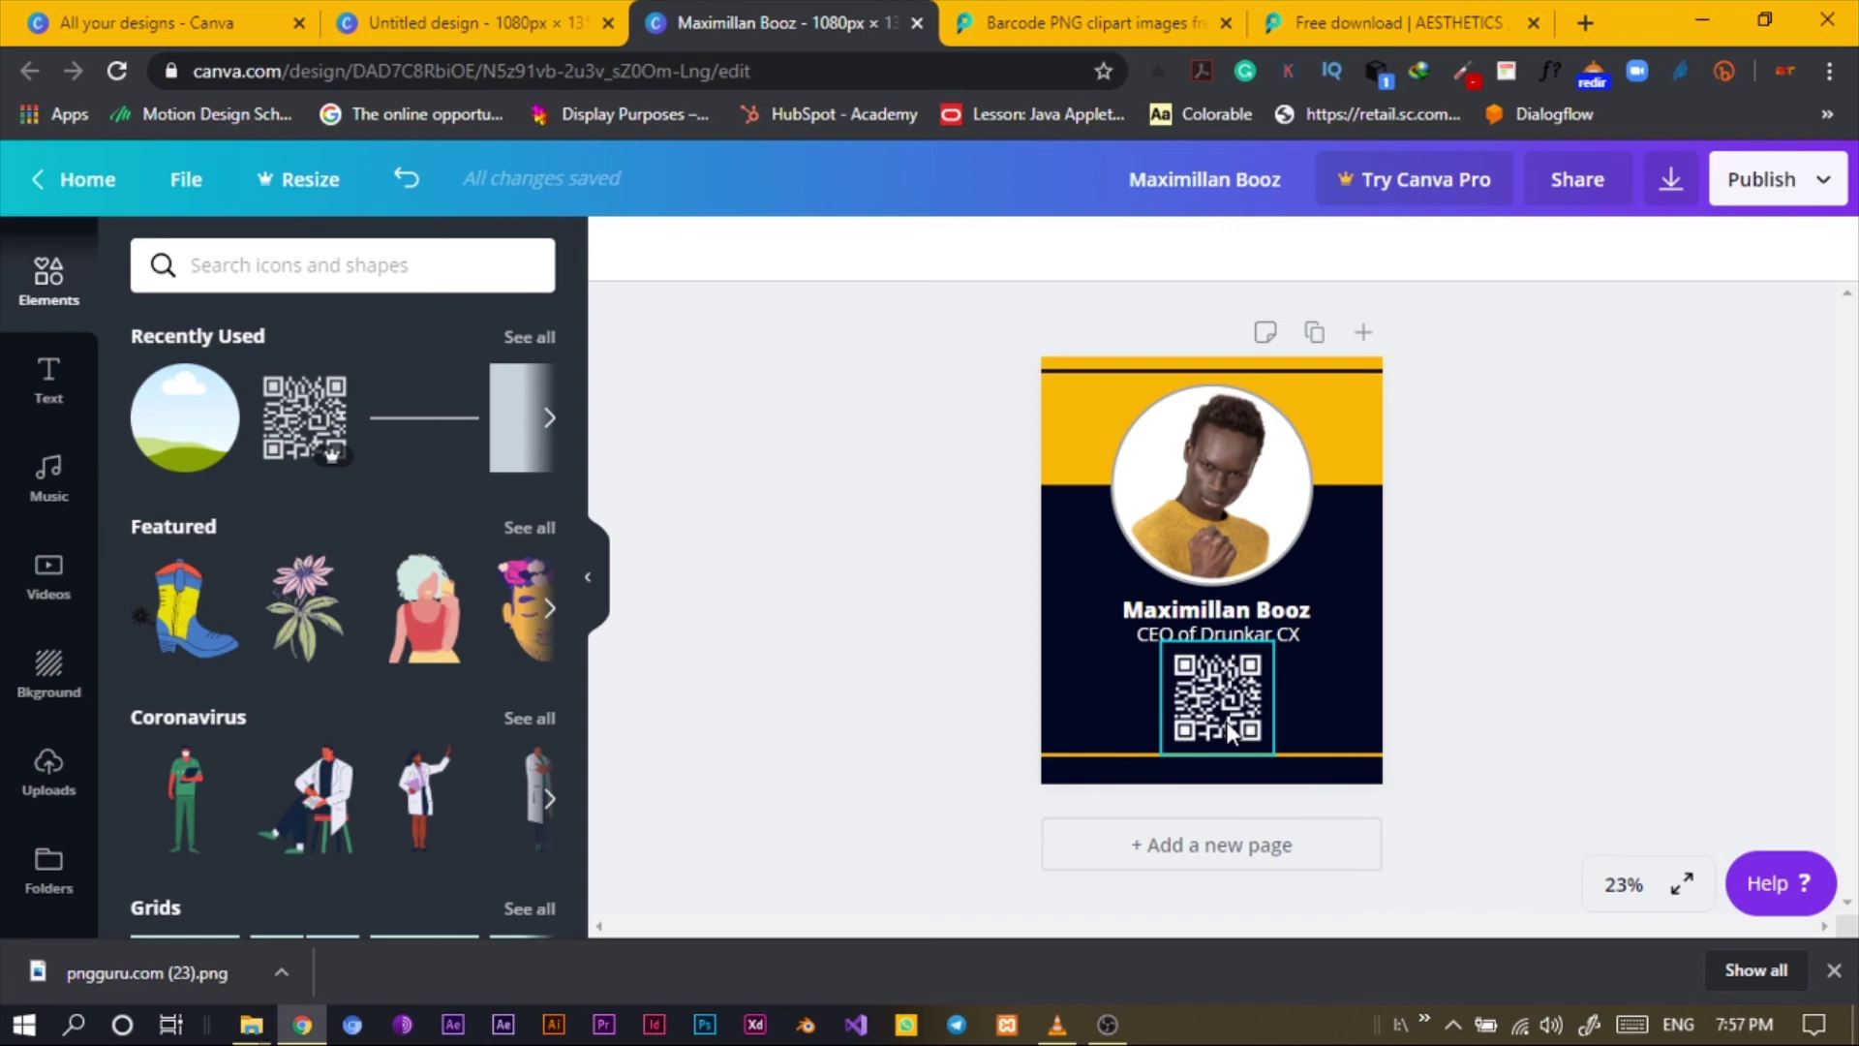
{"action": "left_click", "coordinate": [664, 610]}
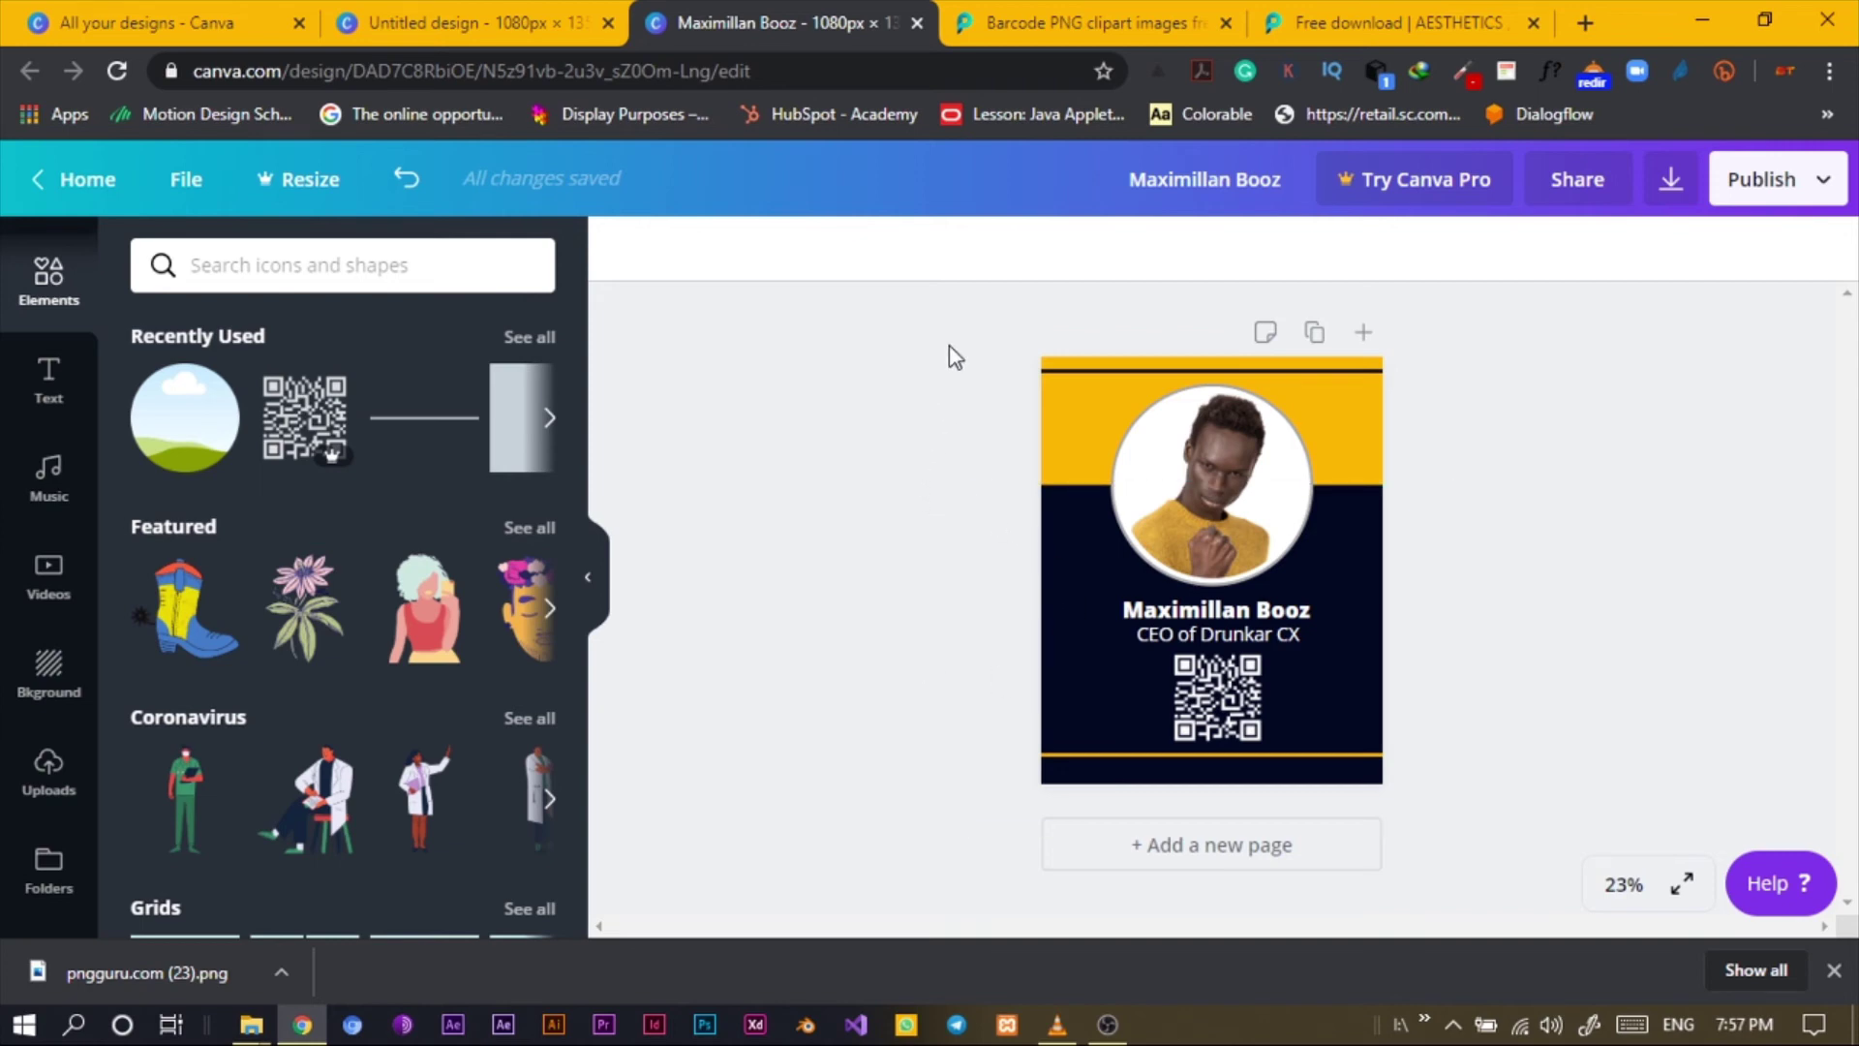
{"action": "left_click", "coordinate": [312, 12]}
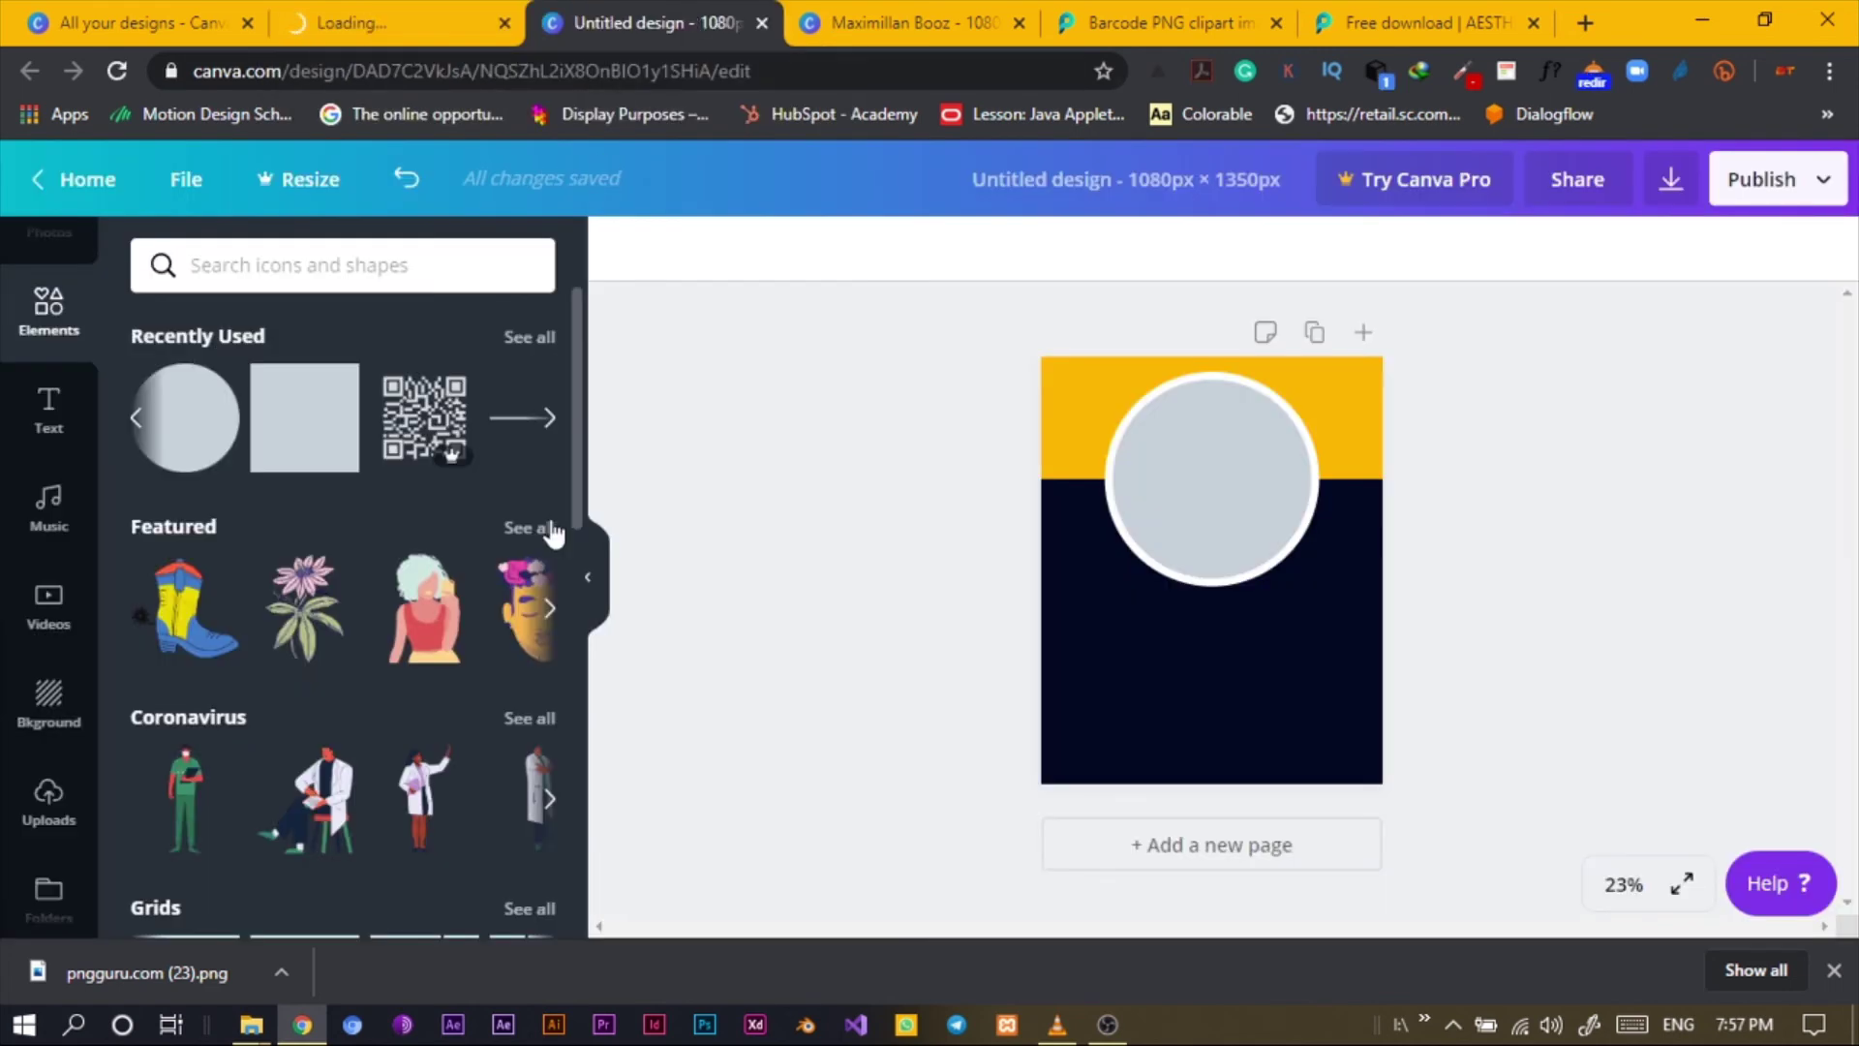
On the finished card, add a new line stretched past both the left and right edges.
{"action": "left_click", "coordinate": [915, 21]}
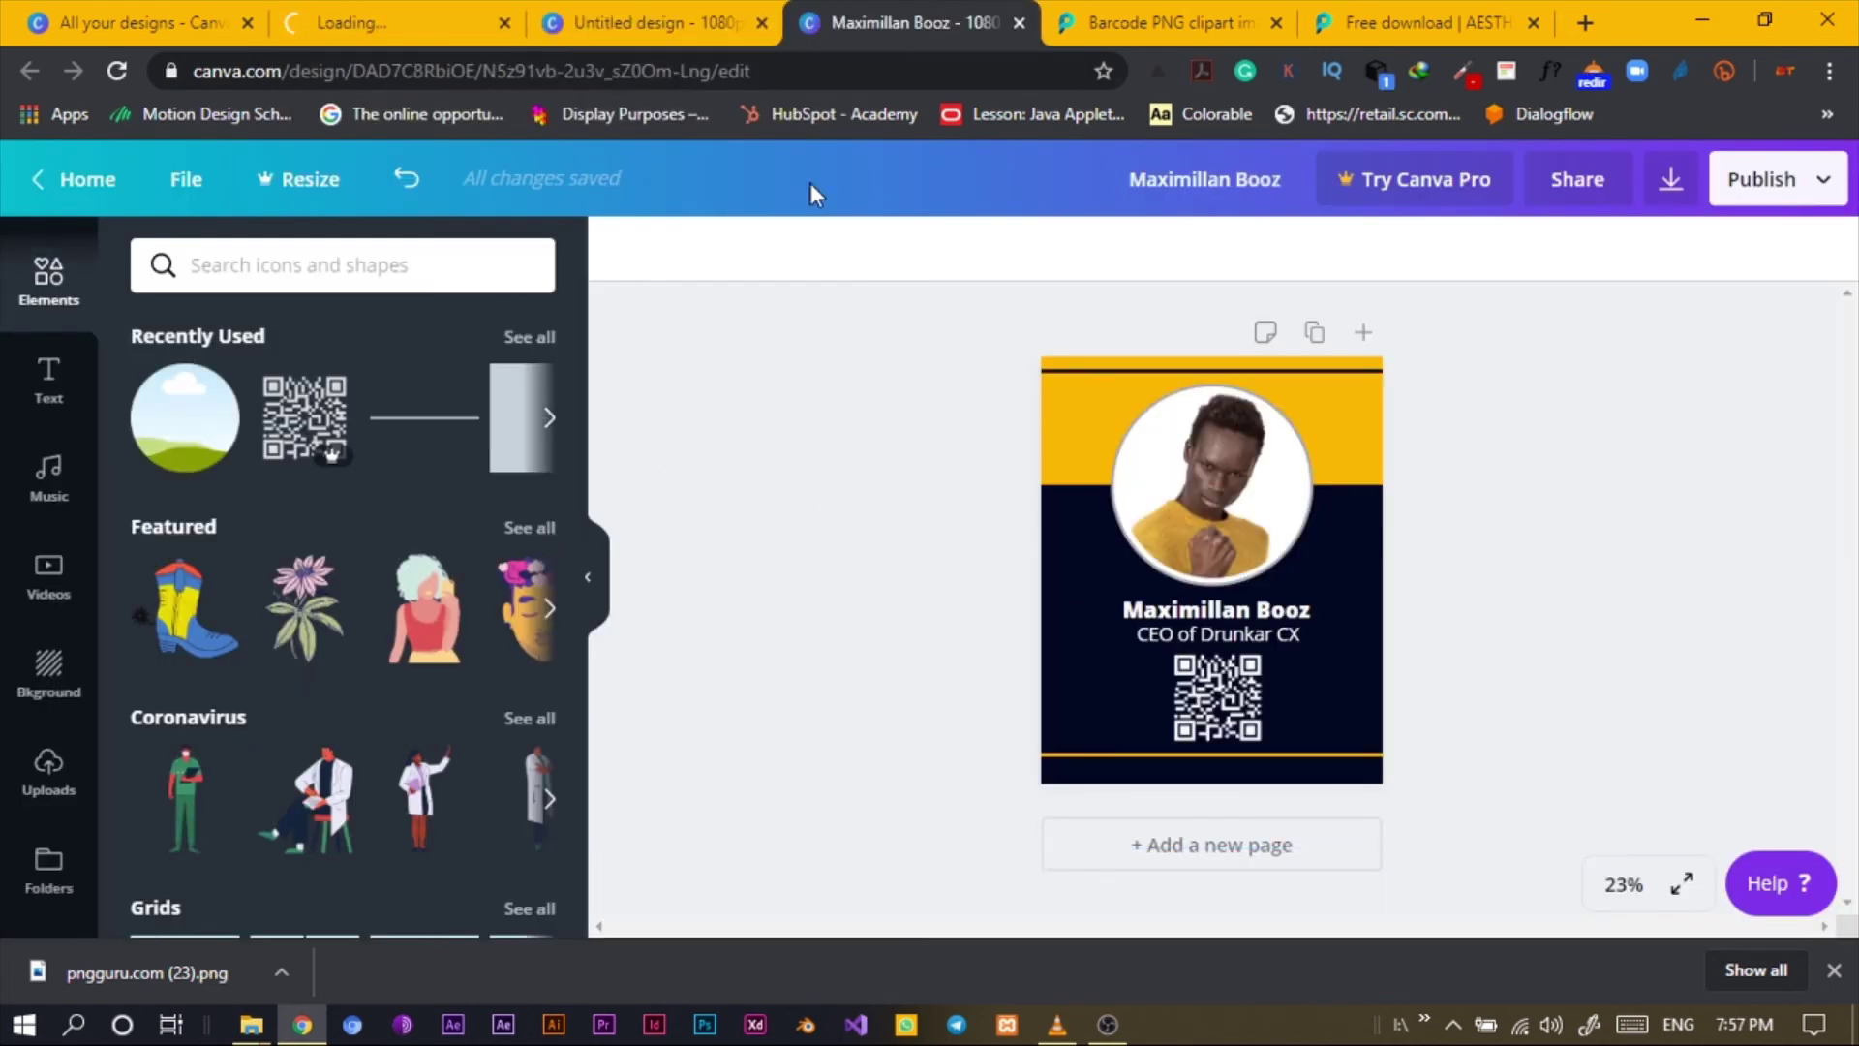
{"action": "left_click", "coordinate": [1112, 767]}
{"action": "left_click", "coordinate": [1073, 360]}
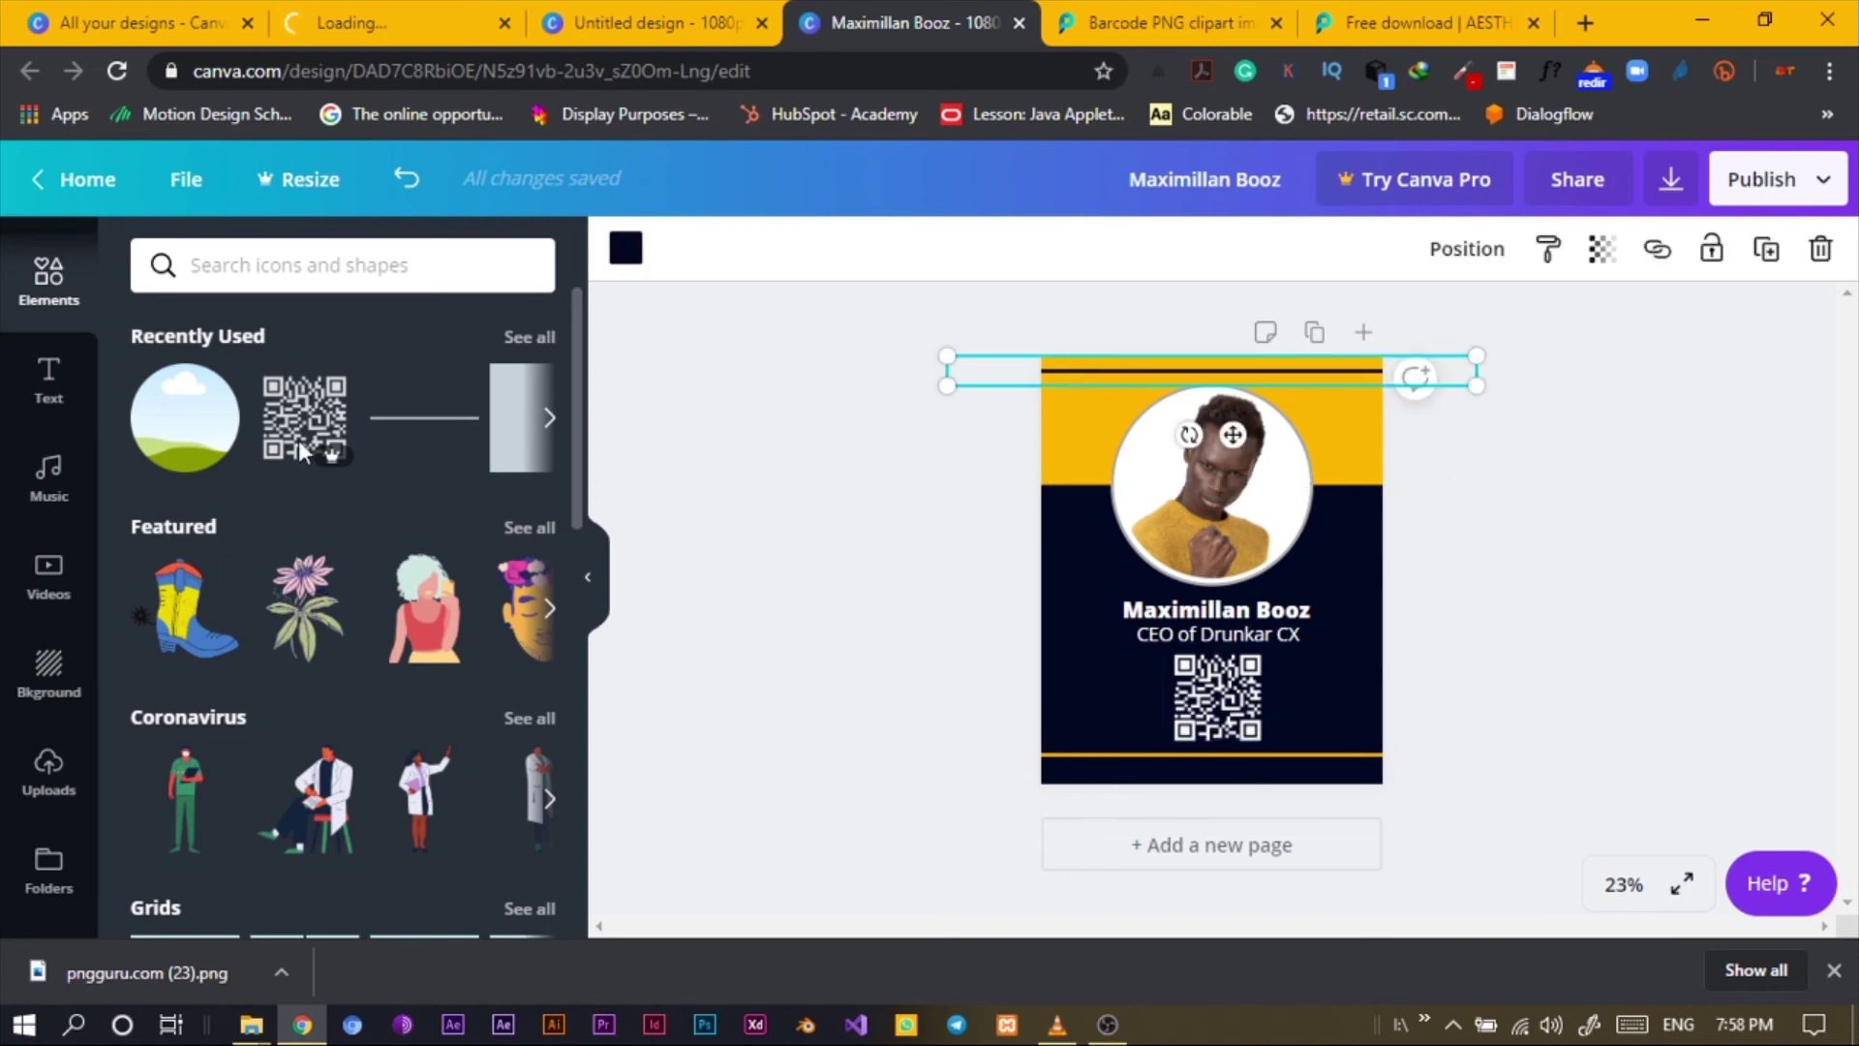
{"action": "left_click", "coordinate": [398, 424]}
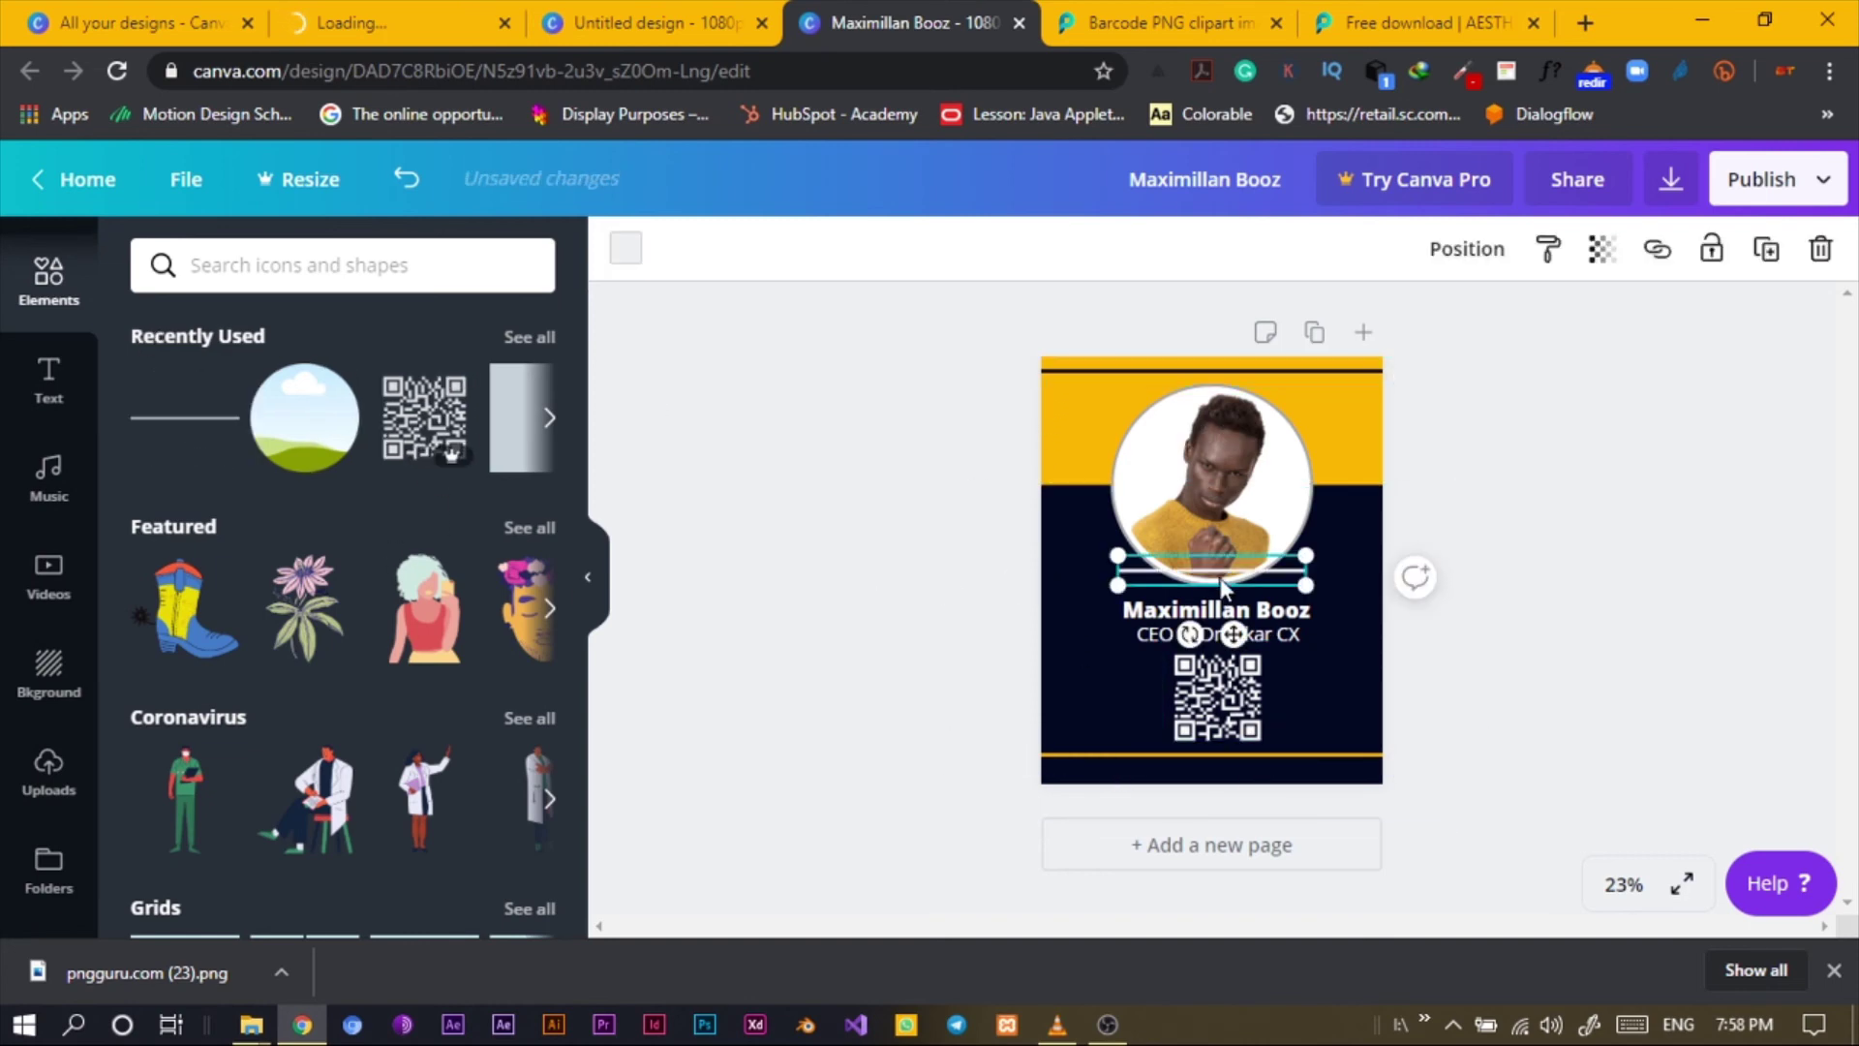
{"action": "left_click_drag", "start_coordinate": [1306, 567], "coordinate": [1671, 572]}
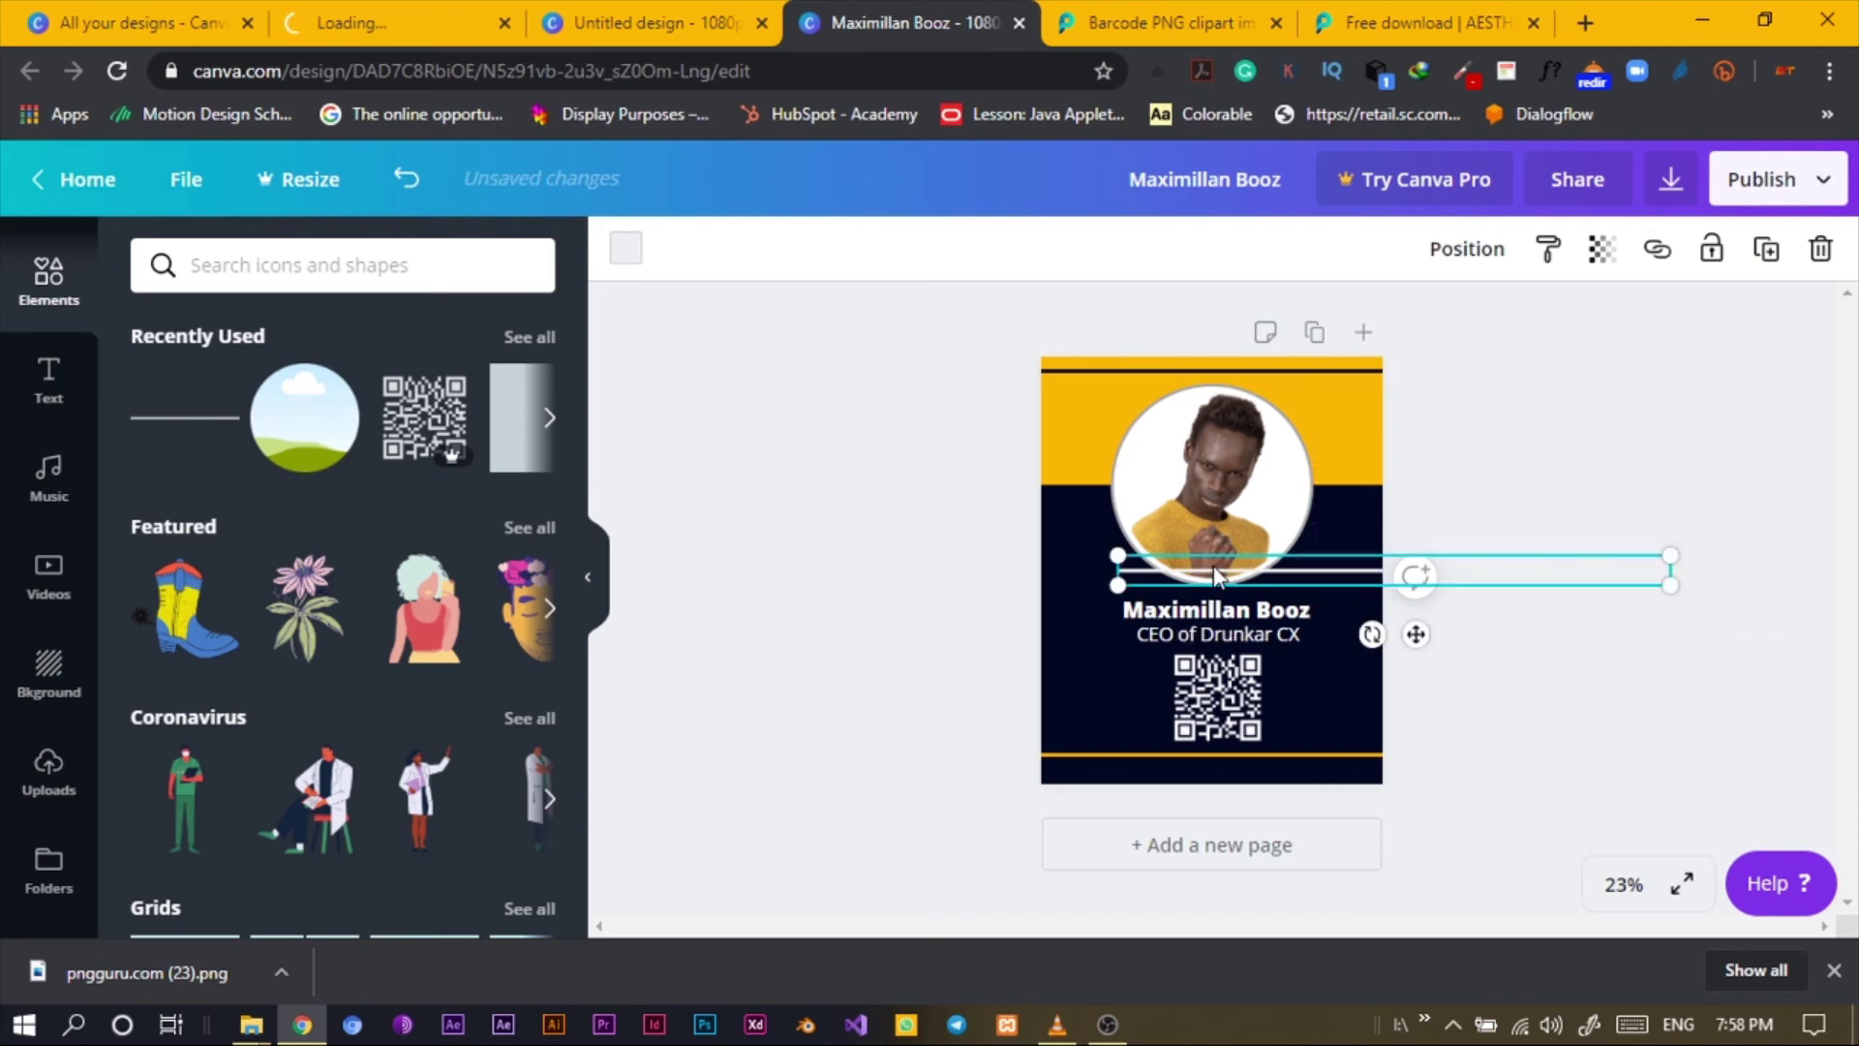
{"action": "left_click_drag", "start_coordinate": [1116, 562], "coordinate": [637, 542]}
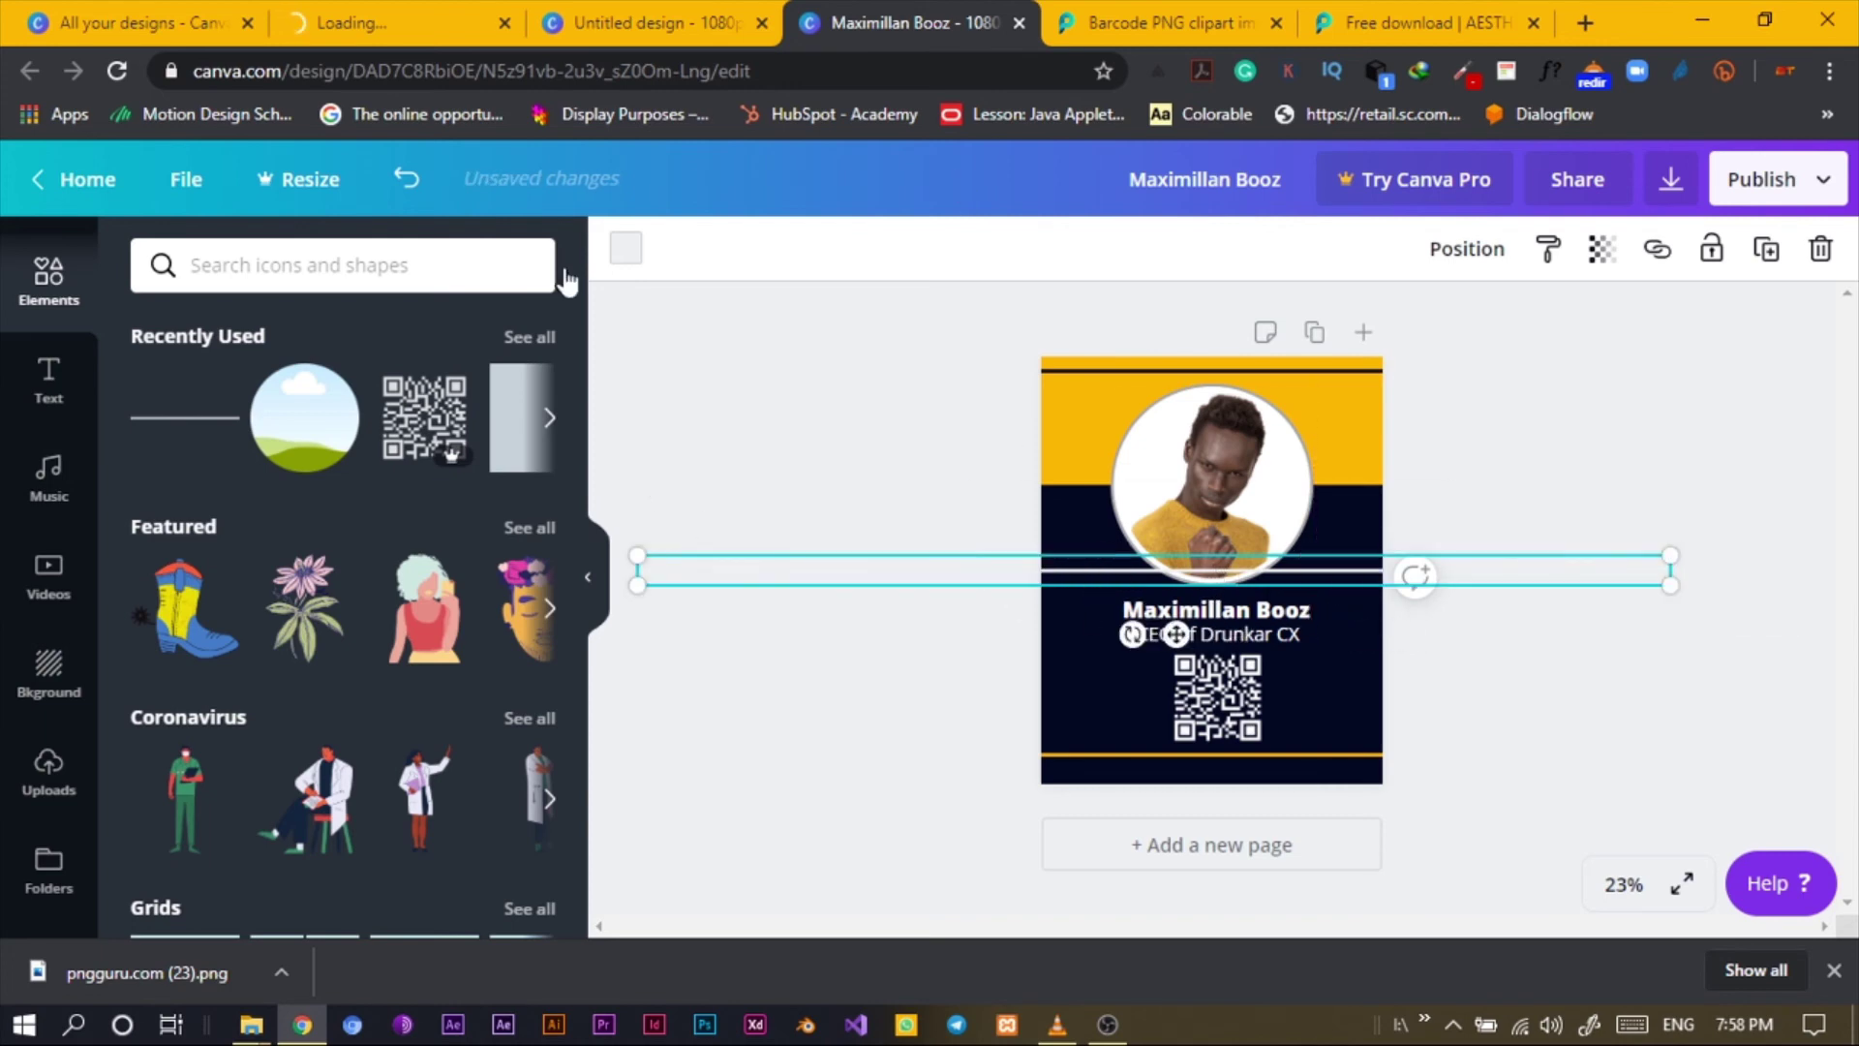
Colour the new line yellow from Document colours and move it to the card's bottom edge.
{"action": "left_click", "coordinate": [630, 259]}
{"action": "left_click", "coordinate": [380, 523]}
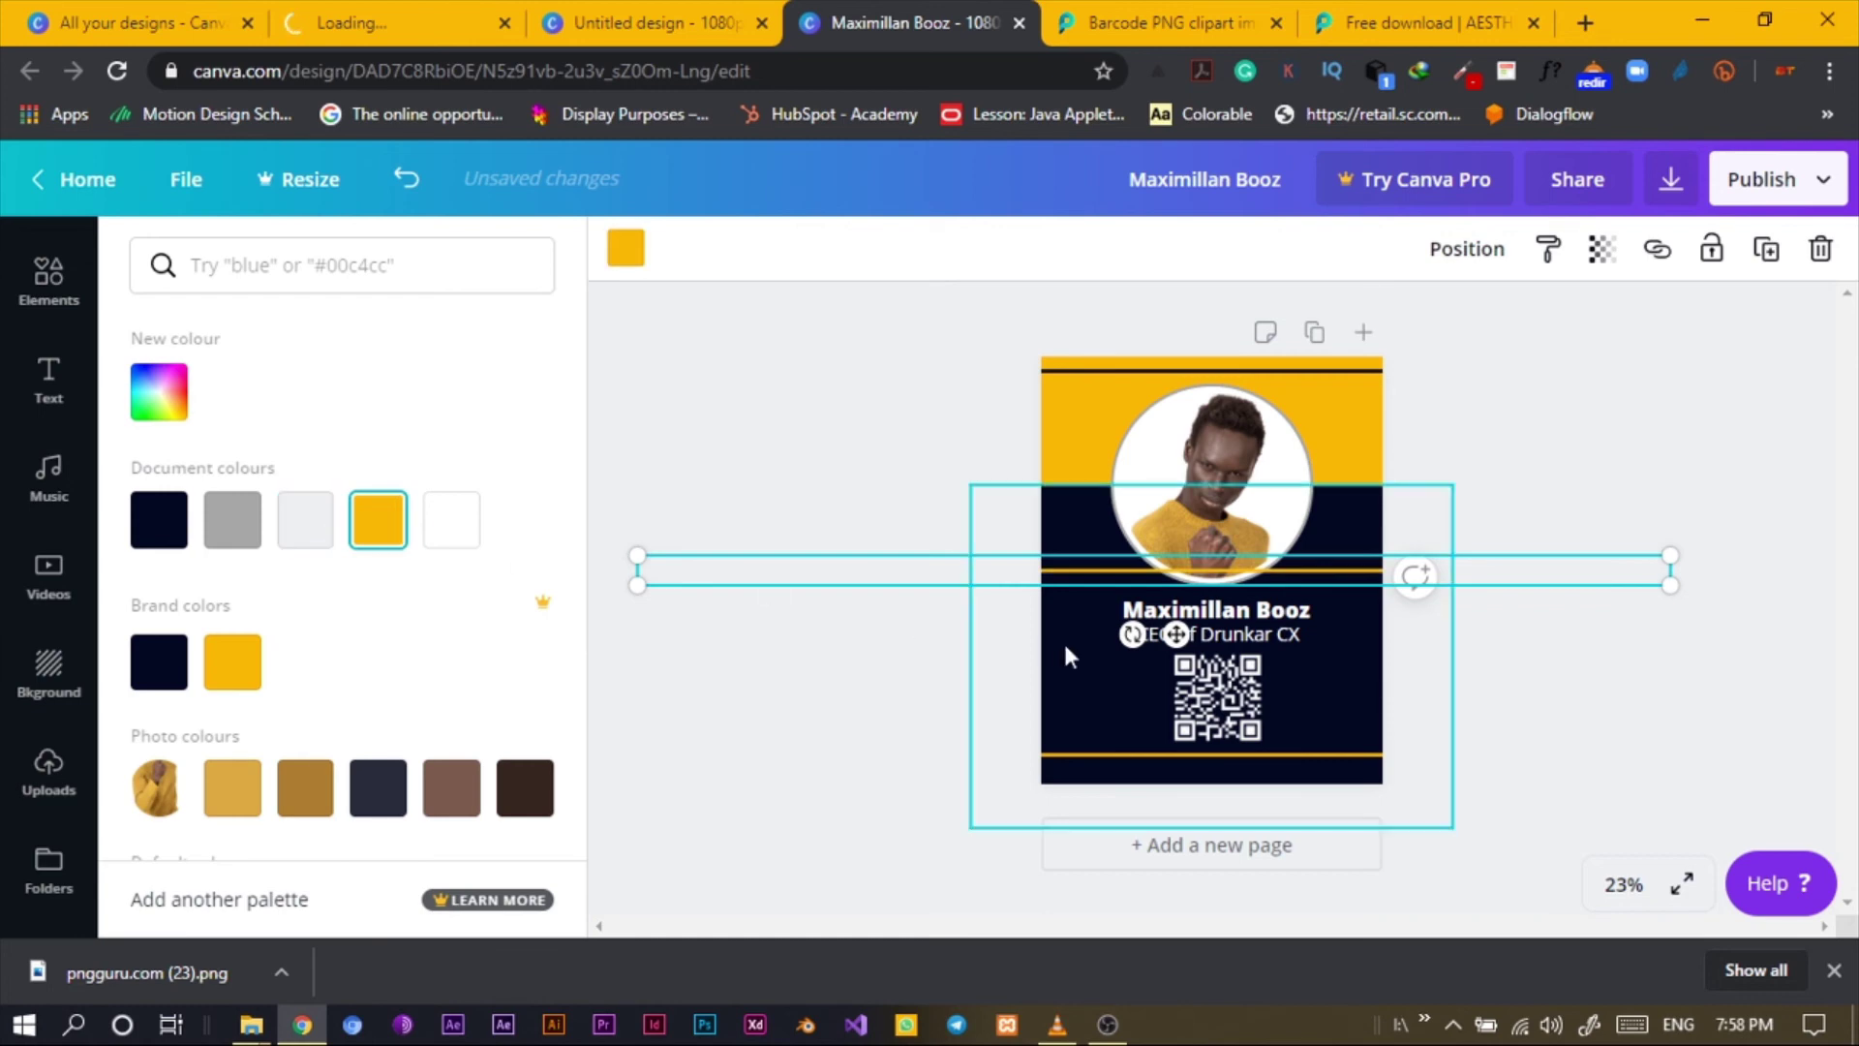
{"action": "left_click_drag", "start_coordinate": [1063, 569], "coordinate": [1044, 769]}
{"action": "left_click", "coordinate": [892, 632]}
{"action": "left_click", "coordinate": [905, 556]}
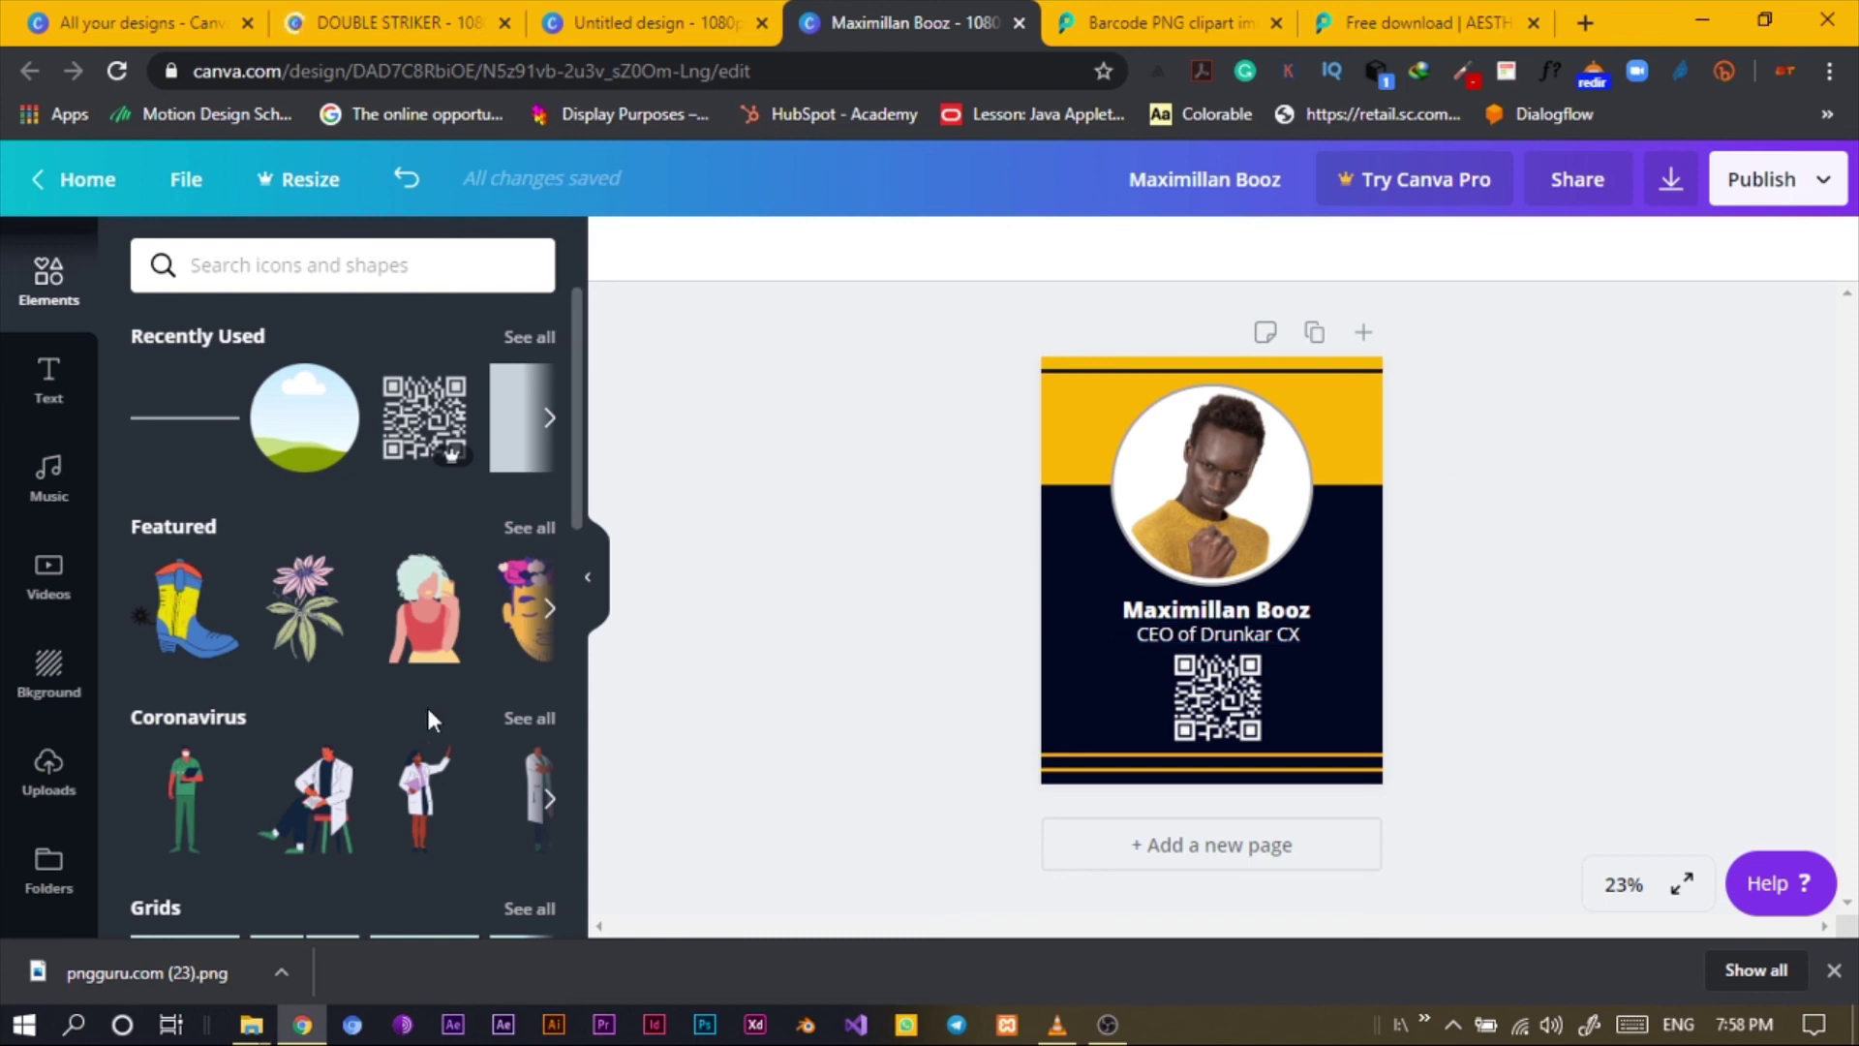
{"action": "left_click", "coordinate": [1083, 680]}
{"action": "left_click", "coordinate": [1521, 673]}
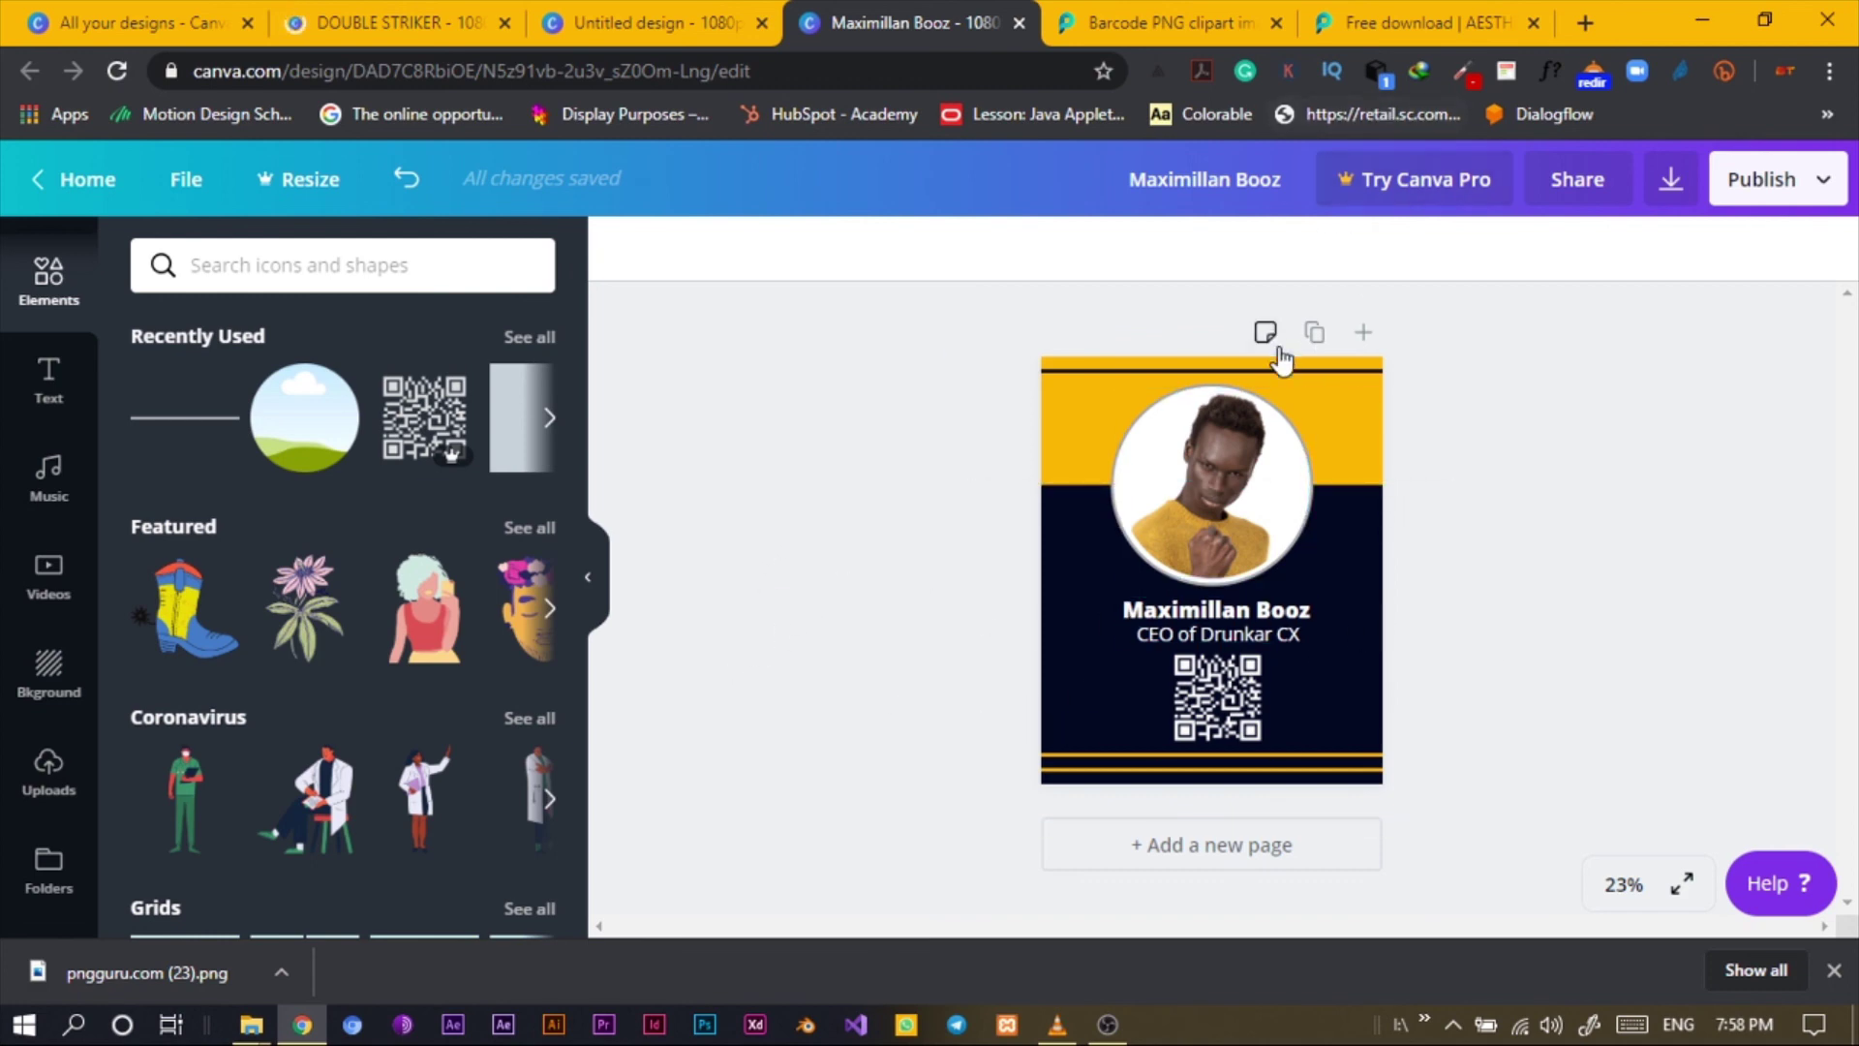
{"action": "left_click", "coordinate": [1141, 376]}
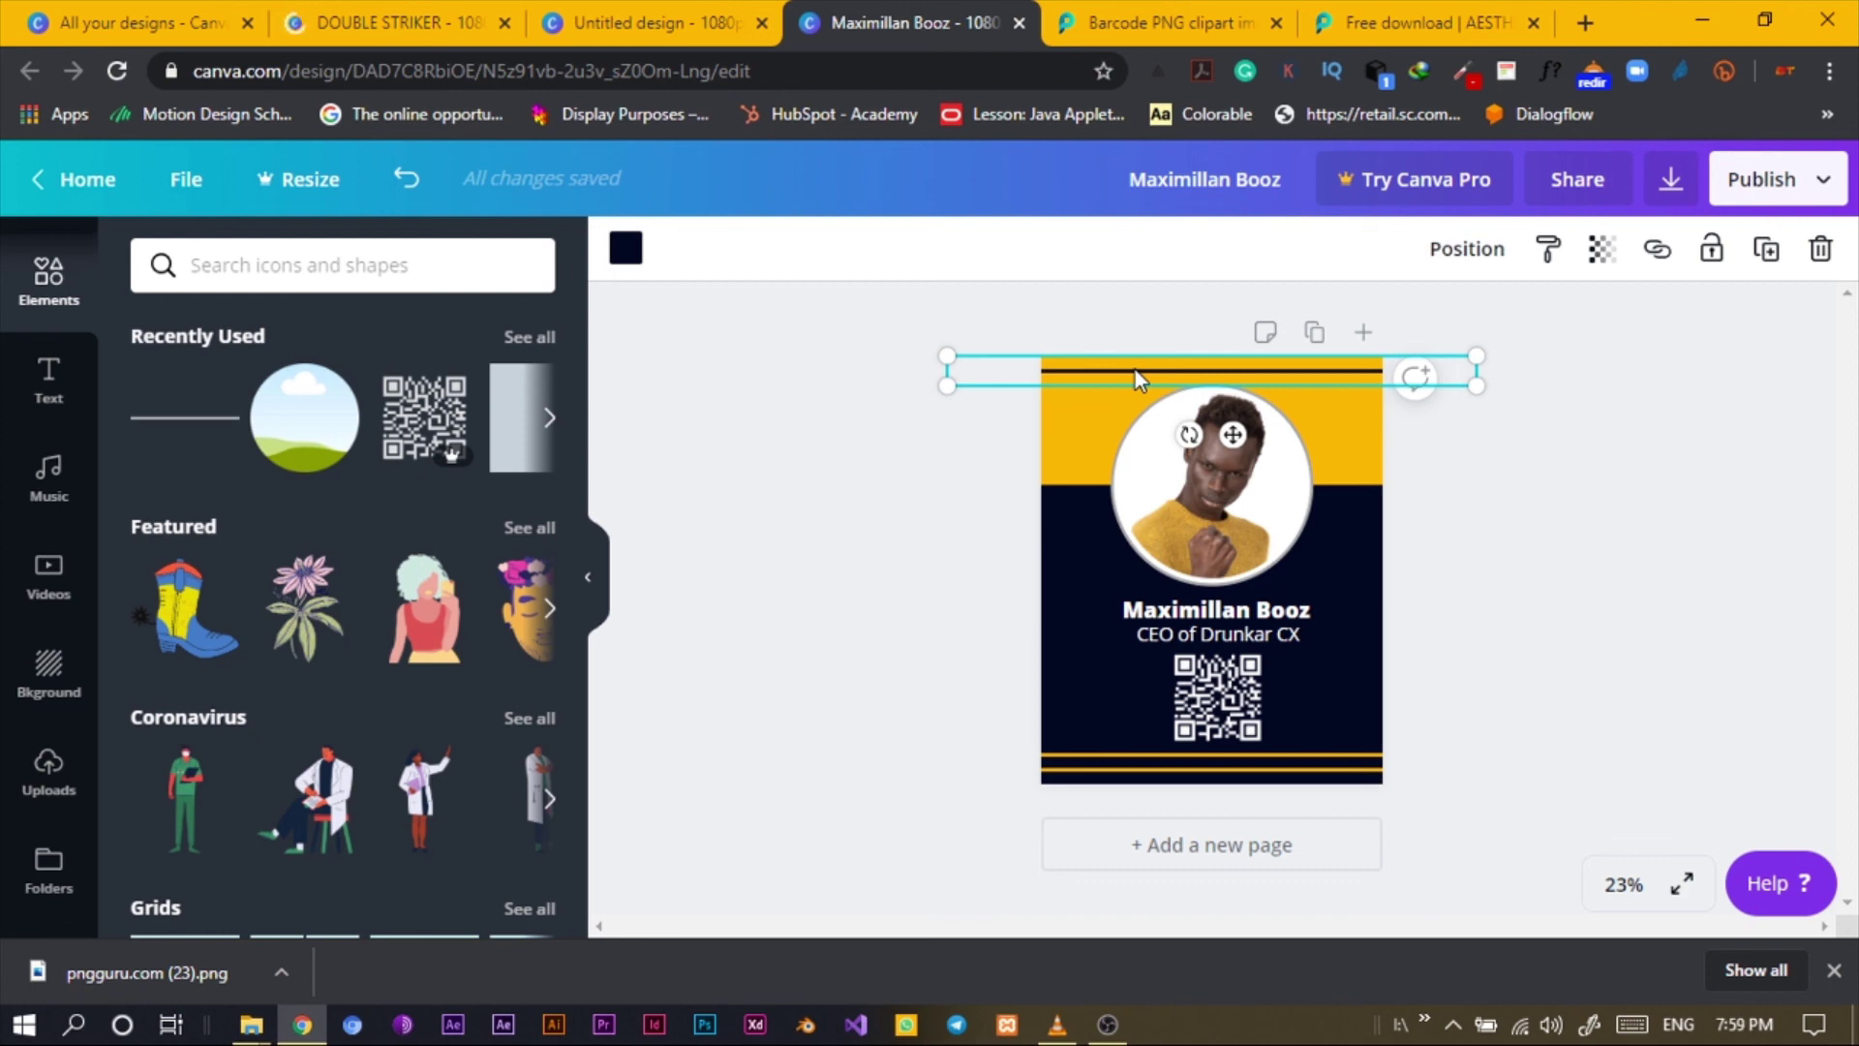
{"action": "left_click", "coordinate": [1560, 434]}
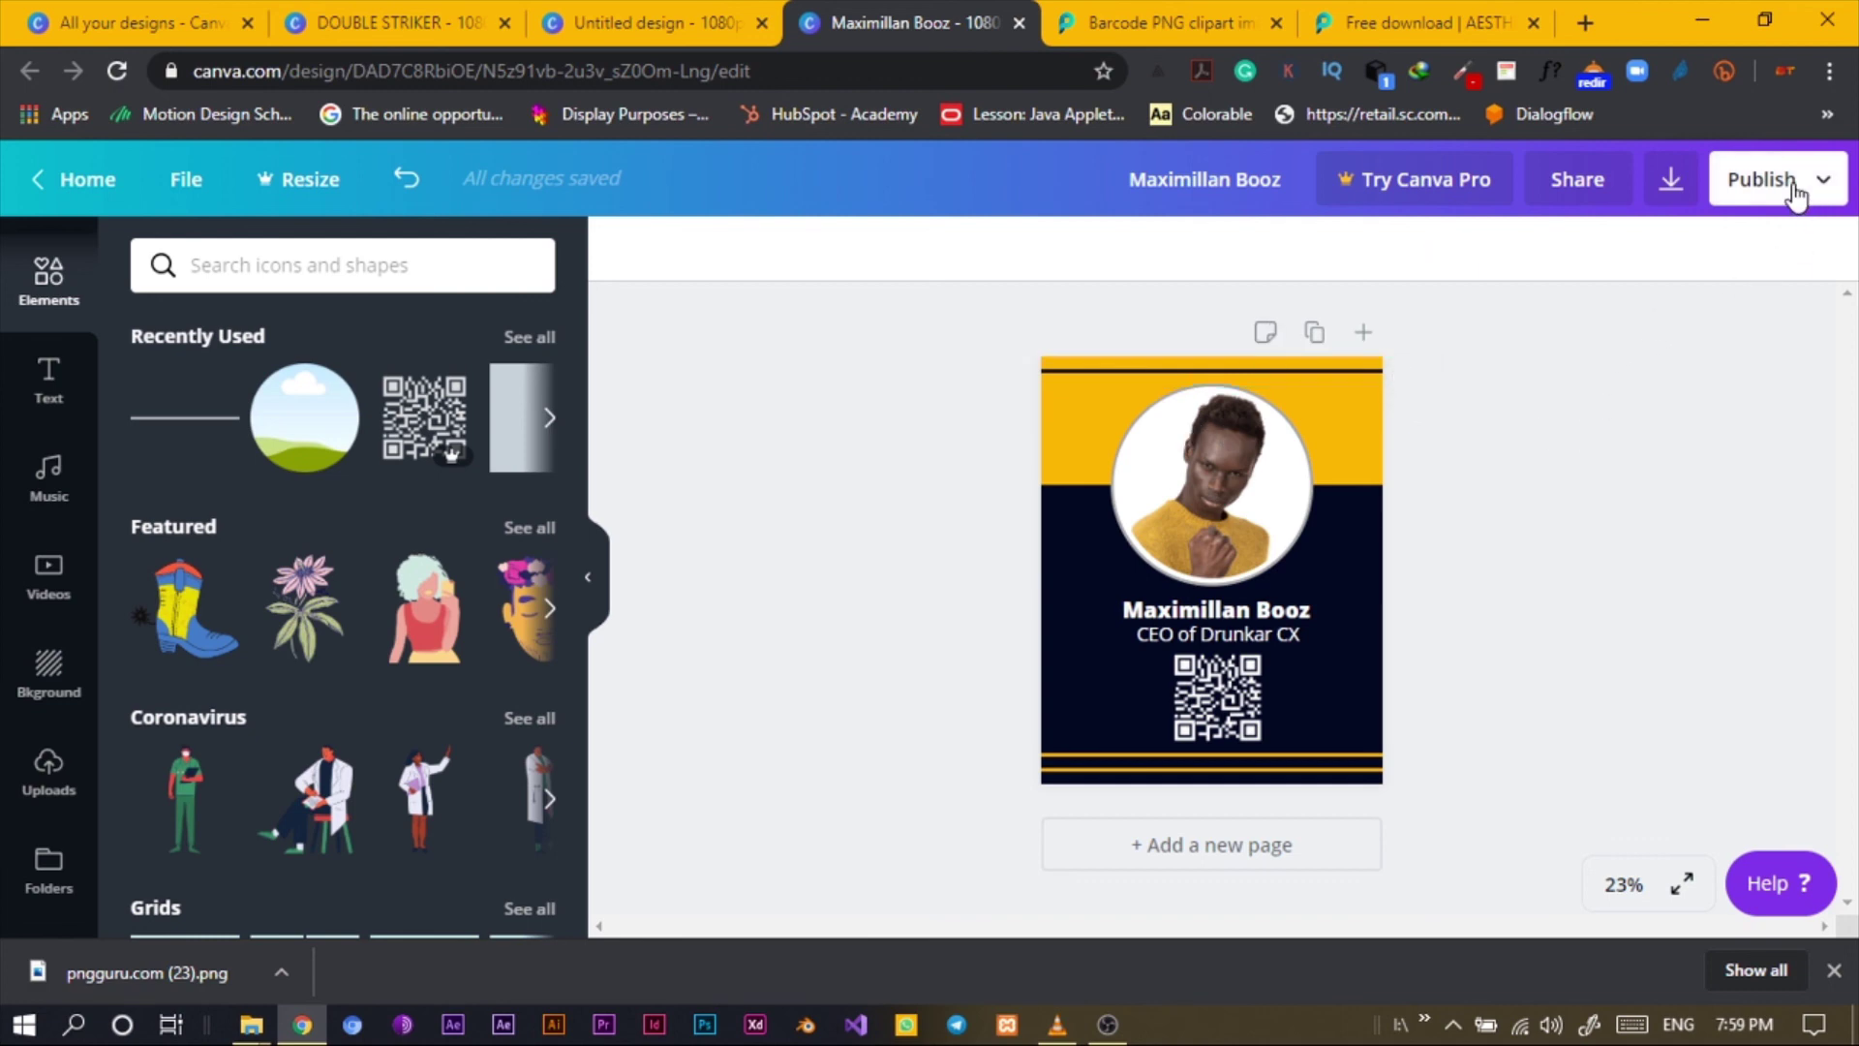